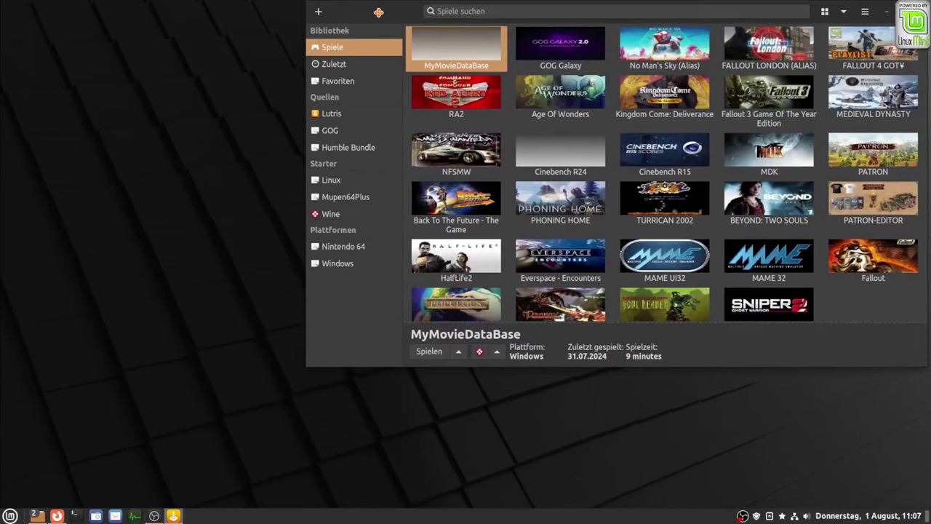
# - Enlarge the Lutris window downward so all game rows fit, and view the program's version information
pyautogui.moveTo(373, 12); pyautogui.dragTo(378, 16)
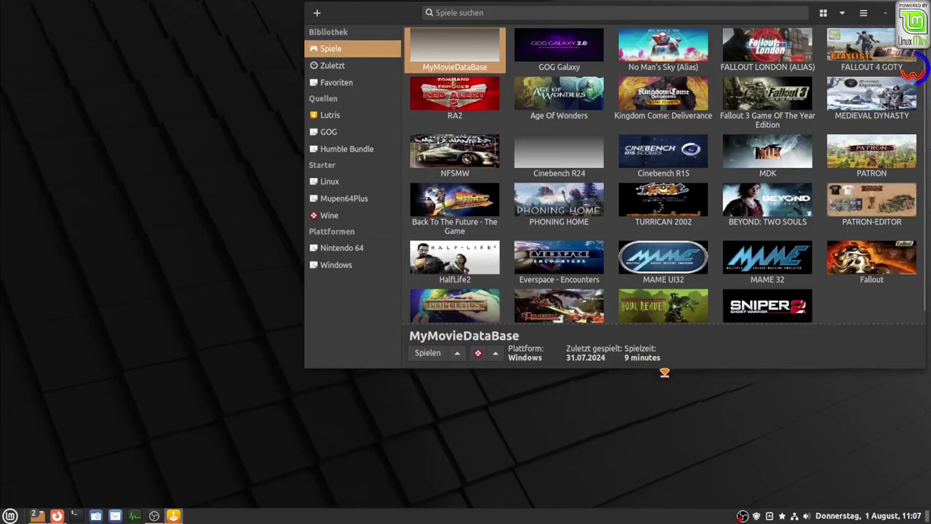
pyautogui.moveTo(664, 372); pyautogui.dragTo(663, 407)
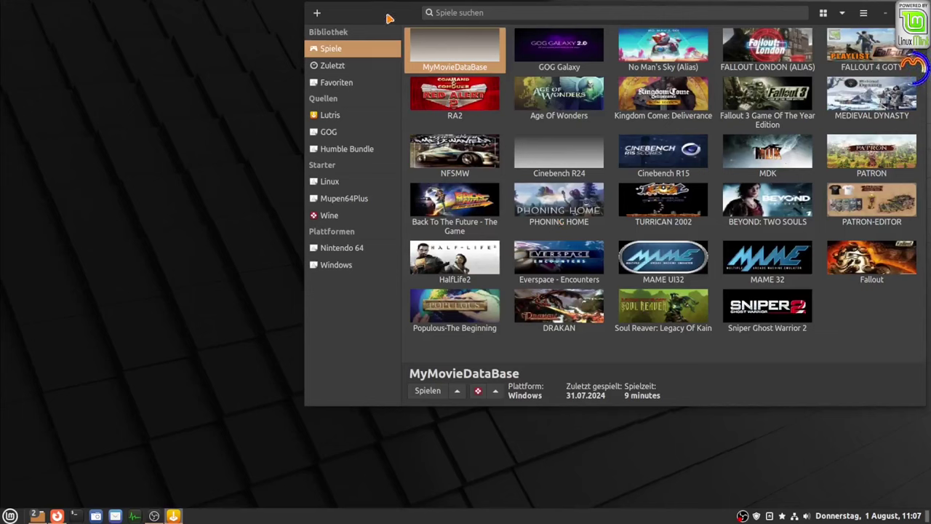
pyautogui.click(863, 16)
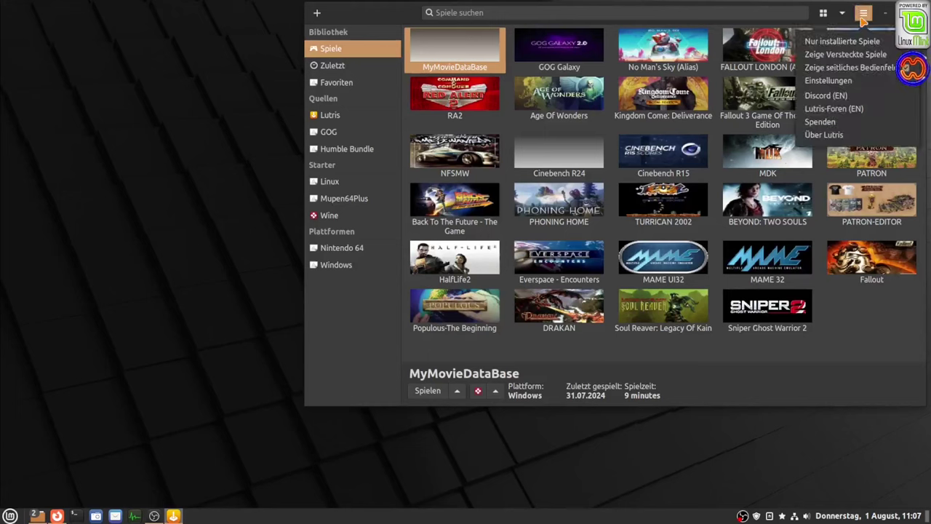
pyautogui.click(825, 134)
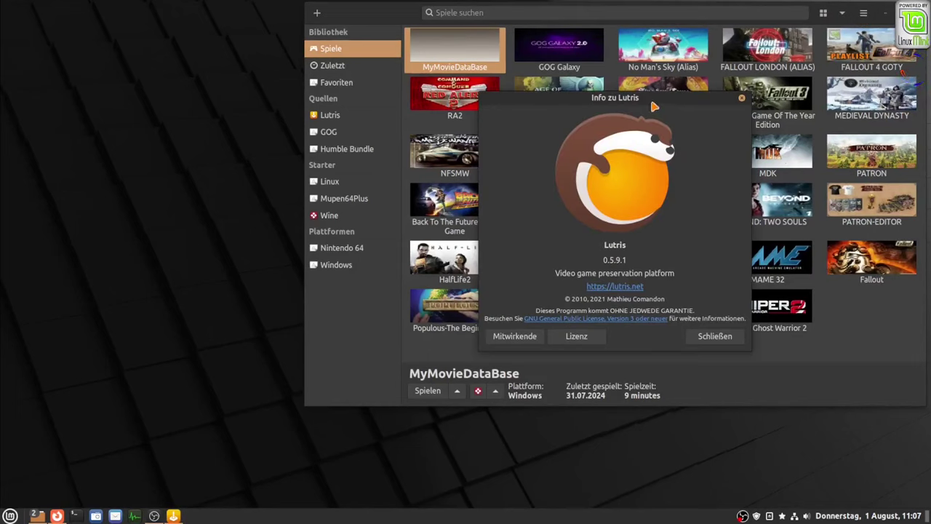
pyautogui.moveTo(650, 99); pyautogui.dragTo(559, 122)
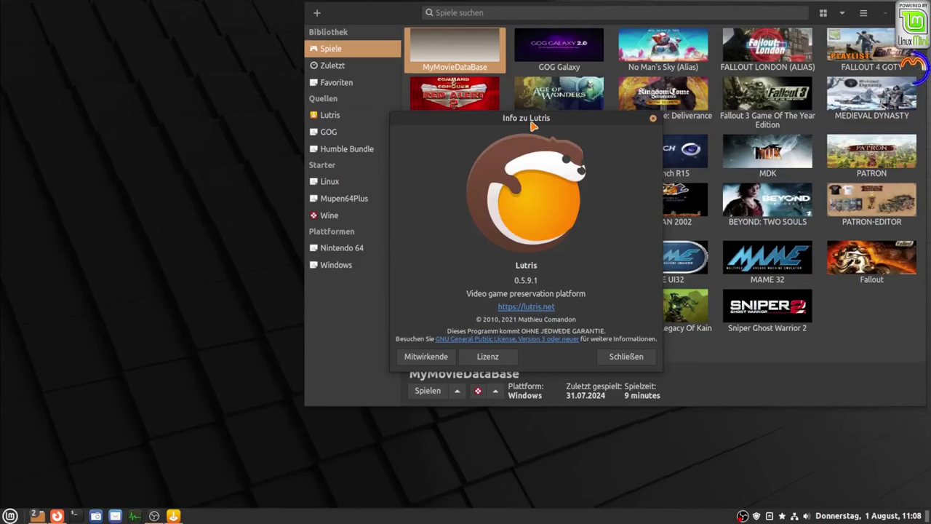
pyautogui.click(653, 119)
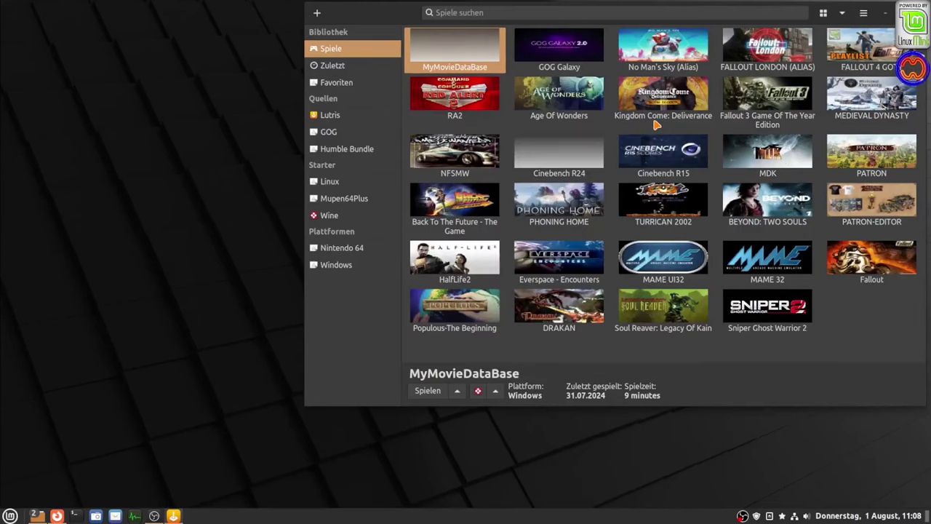
# - Look up "lutris" in the software manager (Anwendungsverwaltung), view the details of the system package version, and close the manager
pyautogui.click(9, 512)
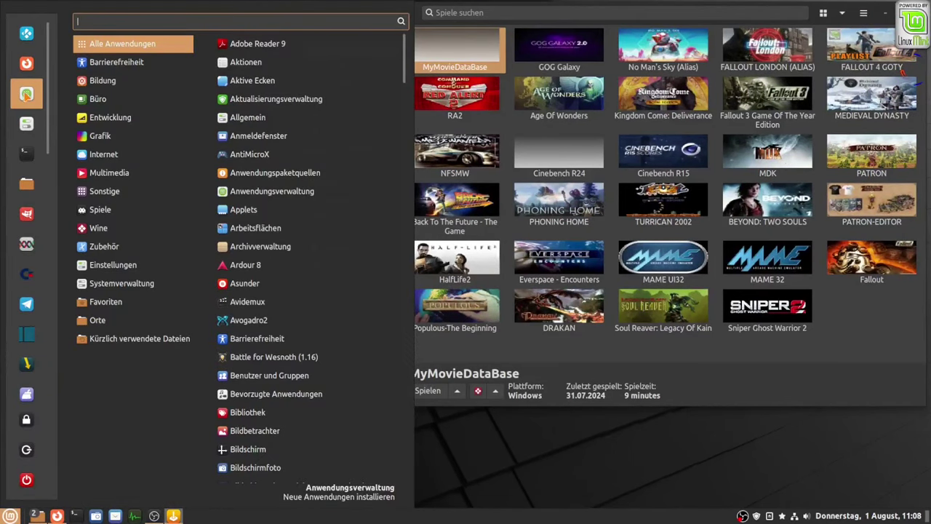
pyautogui.click(26, 97)
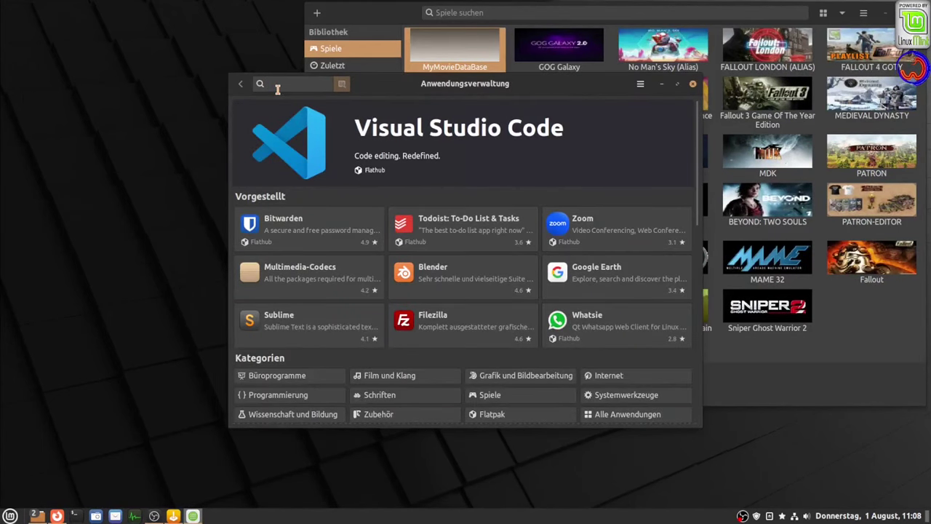
pyautogui.write('lutri')
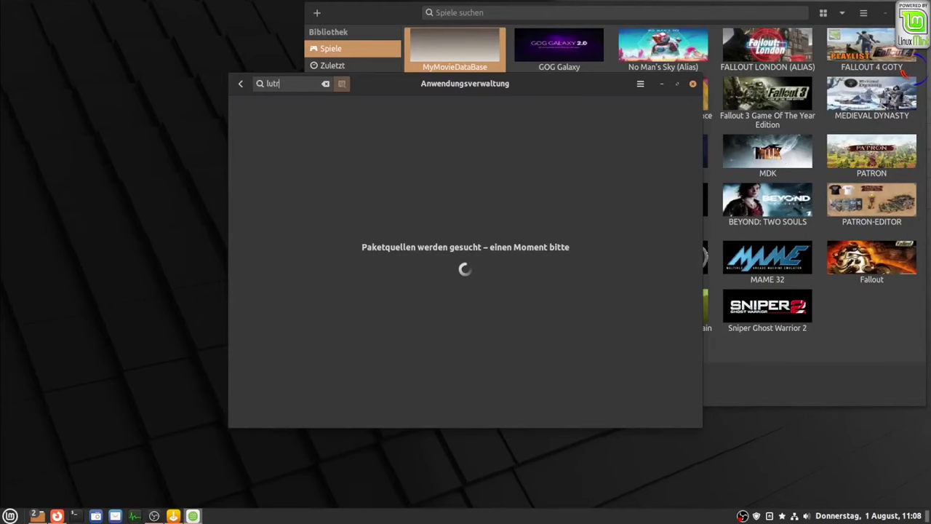
pyautogui.write('s')
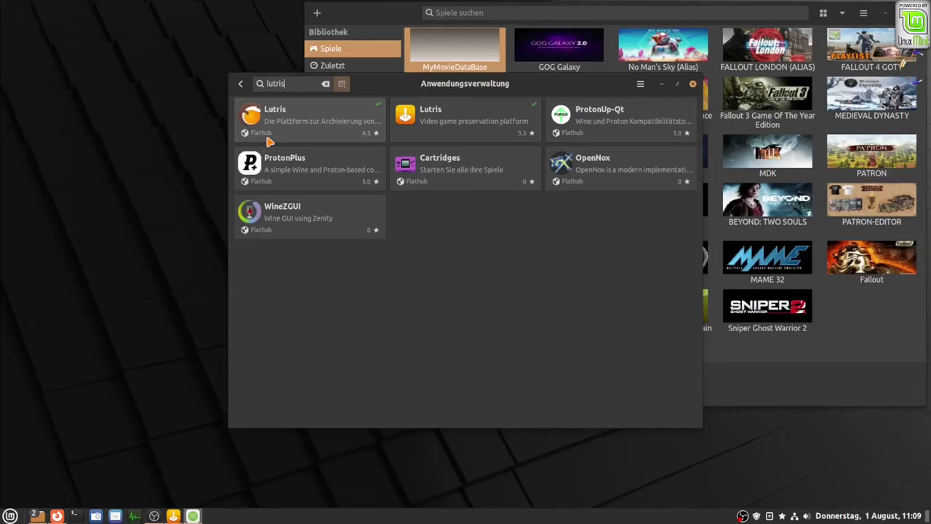
pyautogui.click(435, 137)
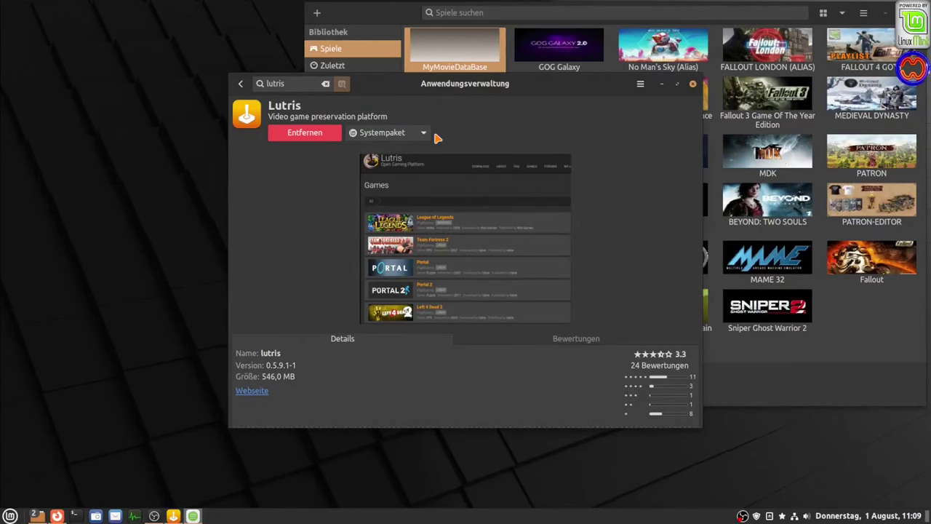
pyautogui.click(244, 85)
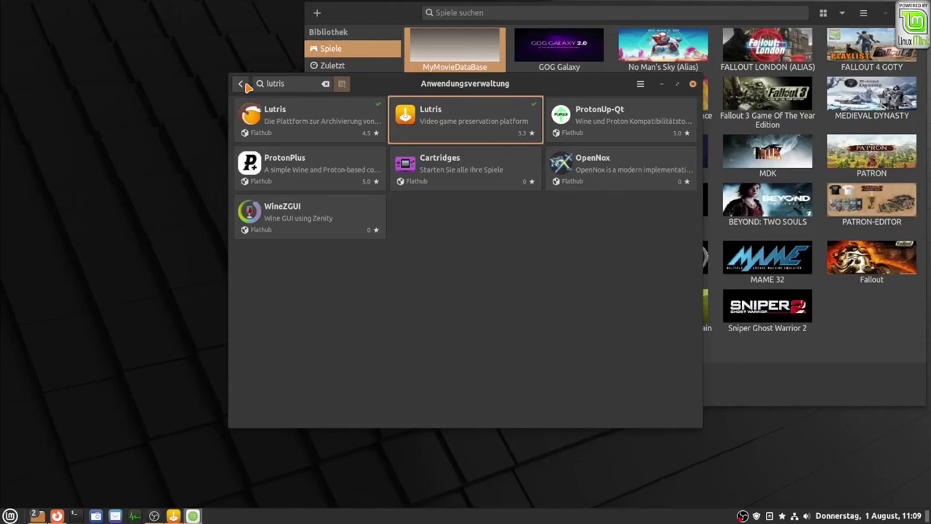
pyautogui.click(693, 84)
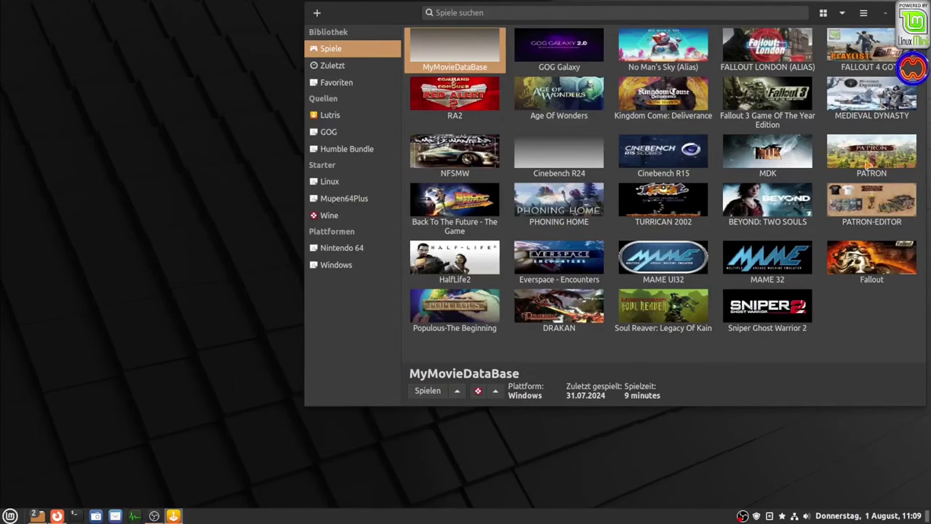
# - Close the system package Lutris and launch the Flatpak version of Lutris from the favourites
pyautogui.hotkey('alt', 'F4')
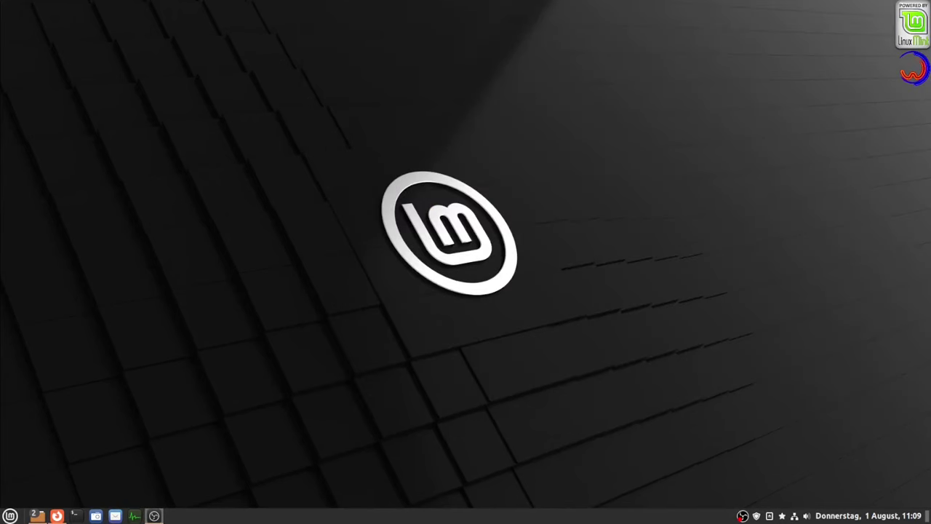
pyautogui.click(11, 515)
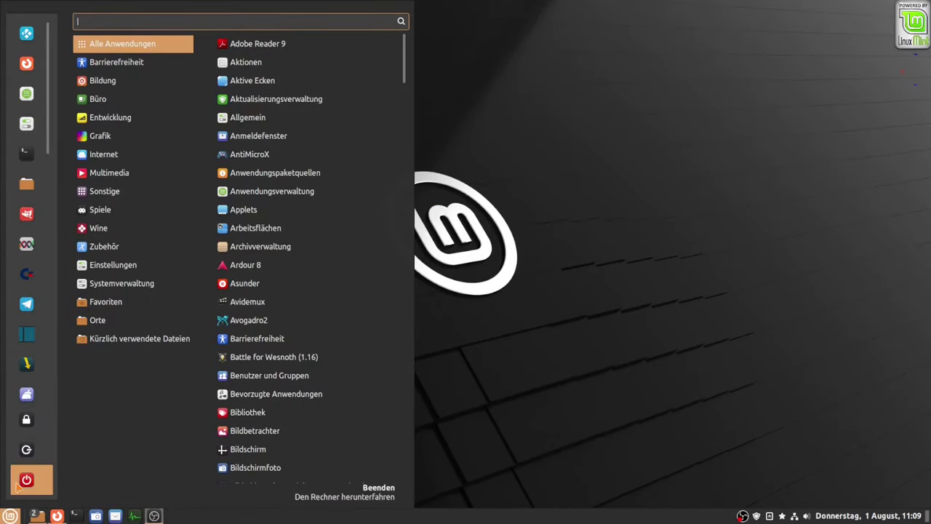
pyautogui.scroll(-5, 26, 334)
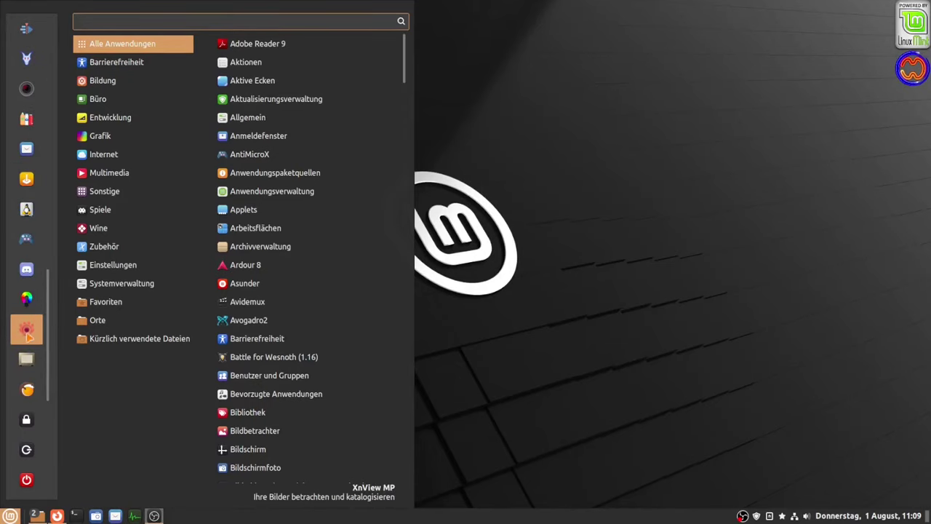
pyautogui.click(29, 391)
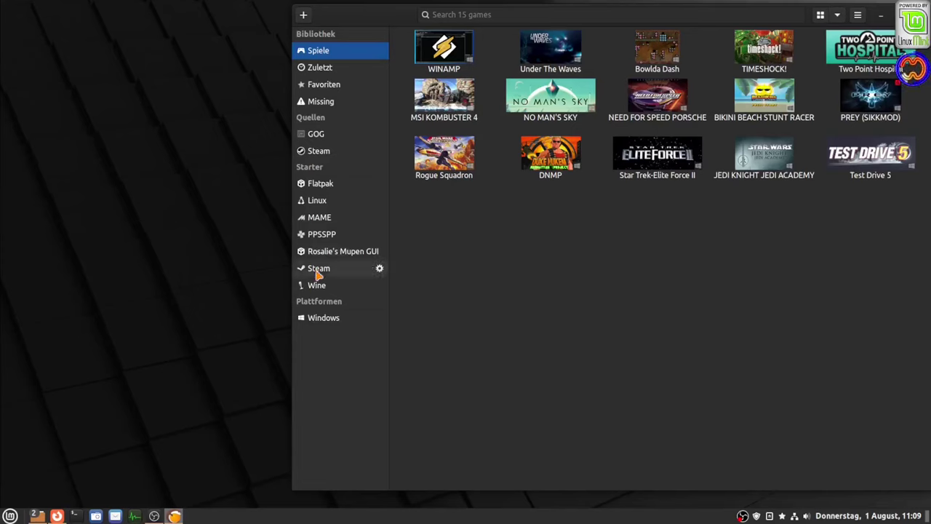
# - View the version information of the Flatpak Lutris and close the info dialog
pyautogui.click(857, 16)
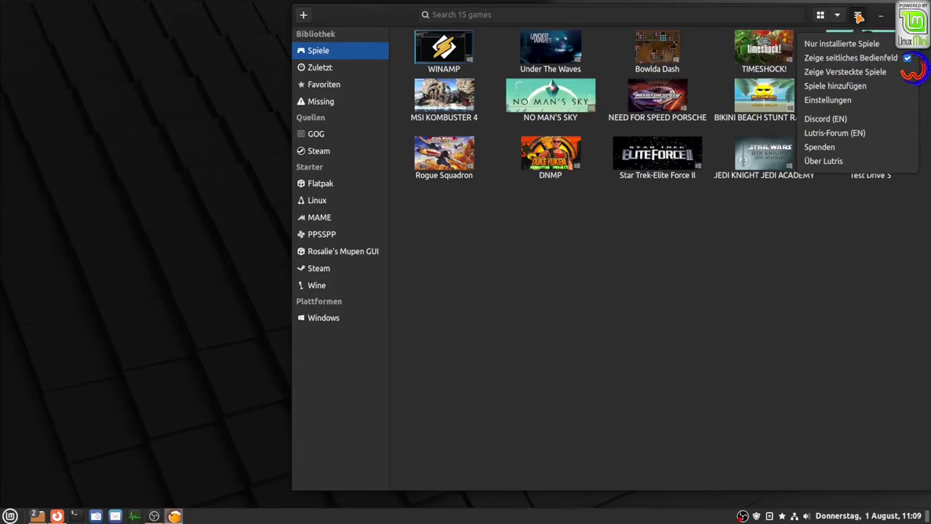
pyautogui.click(816, 166)
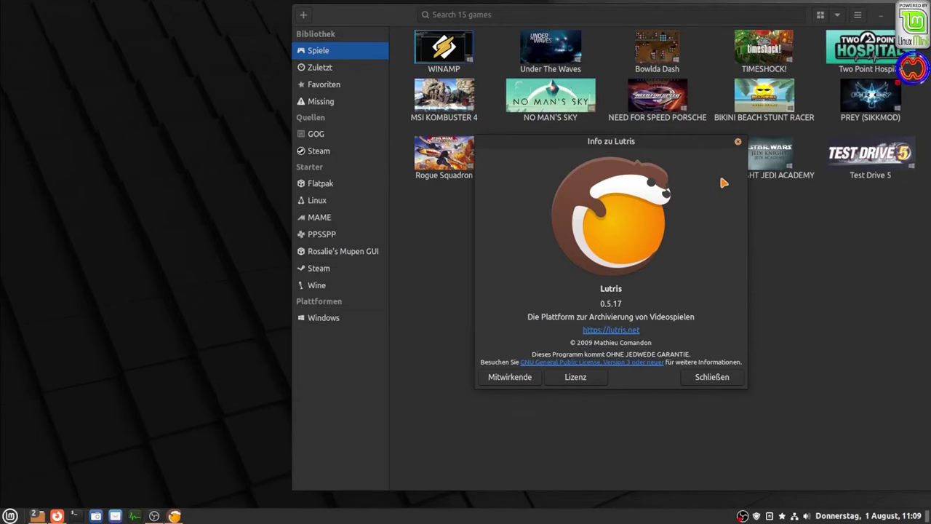
pyautogui.click(739, 144)
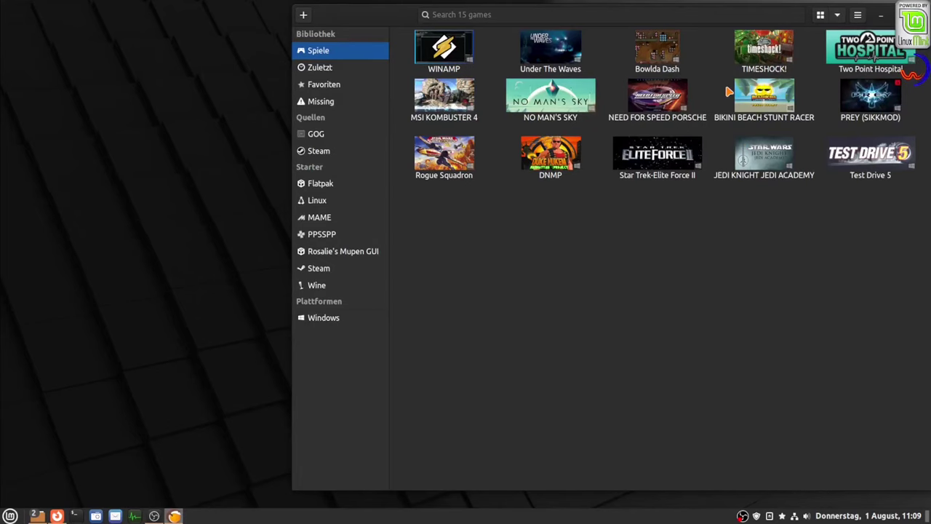
# - Examine the options for adding a game in the Flatpak Lutris and leave without choosing one
pyautogui.click(306, 16)
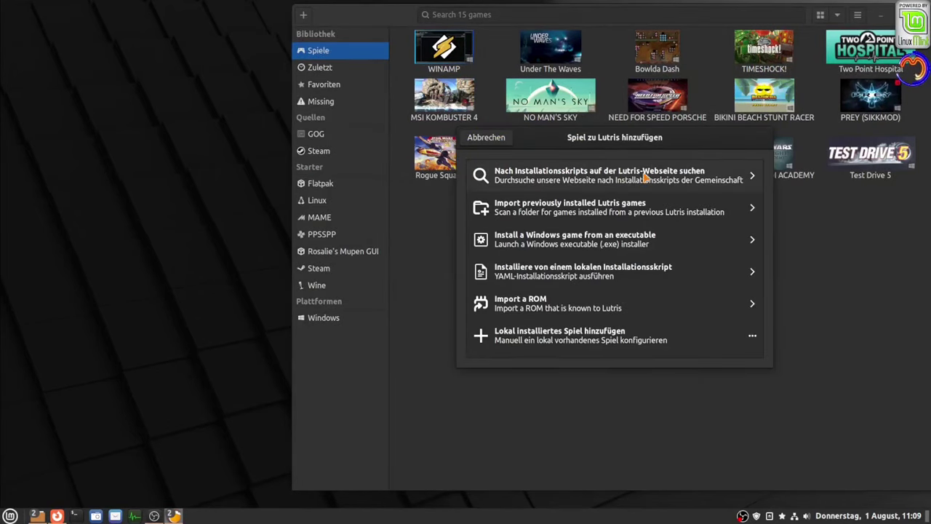
pyautogui.moveTo(648, 131); pyautogui.dragTo(623, 164)
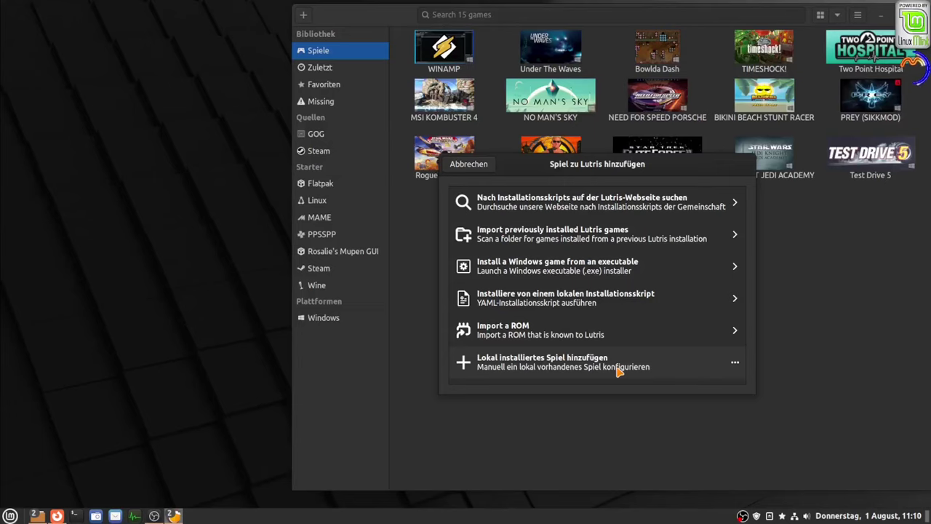
pyautogui.click(469, 165)
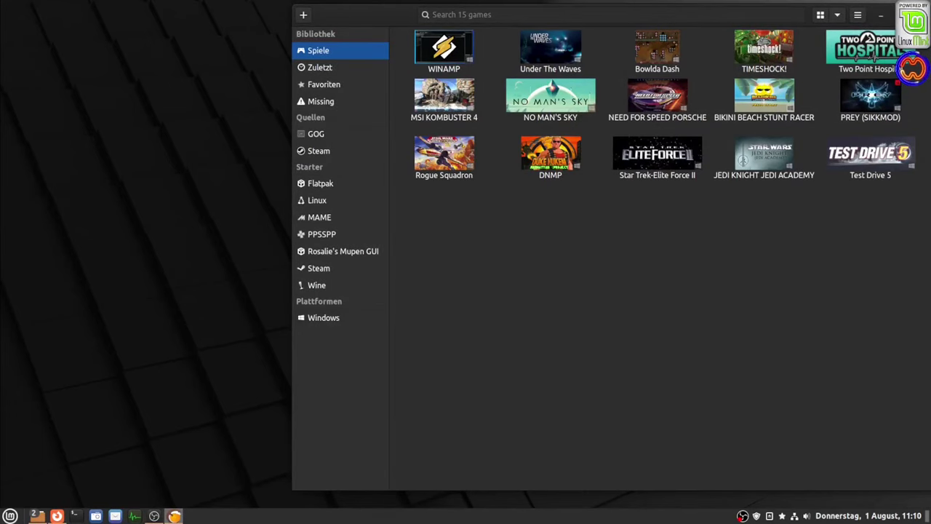
# - Quit the Flatpak Lutris and launch the system package version of Lutris again
pyautogui.hotkey('ctrl', 'q')
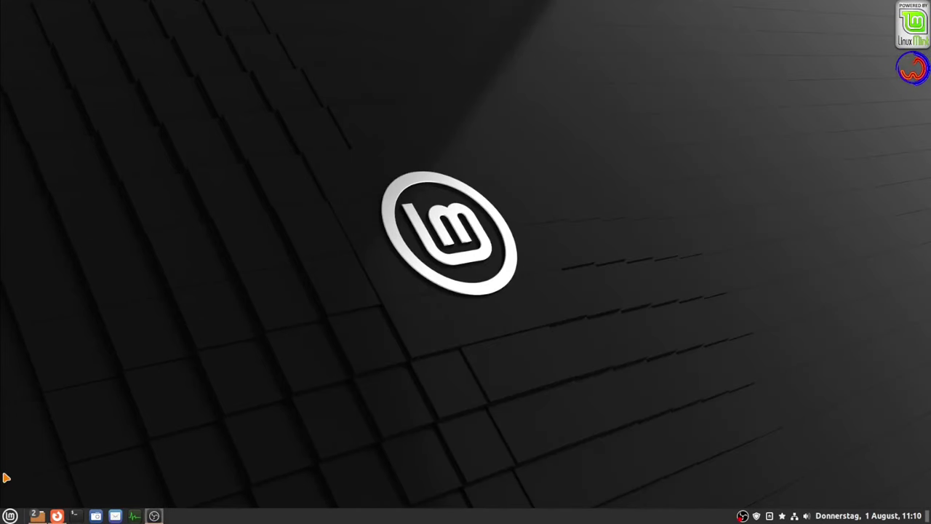
pyautogui.click(10, 515)
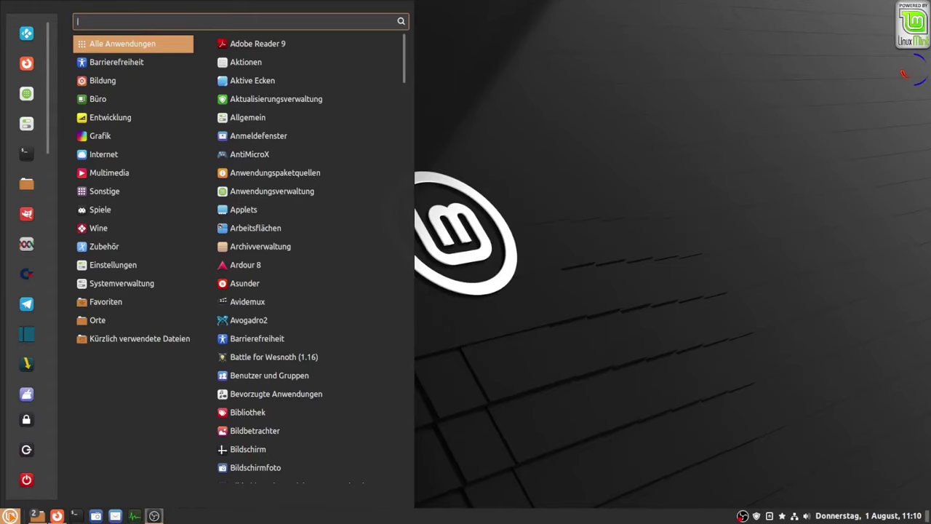
pyautogui.click(11, 515)
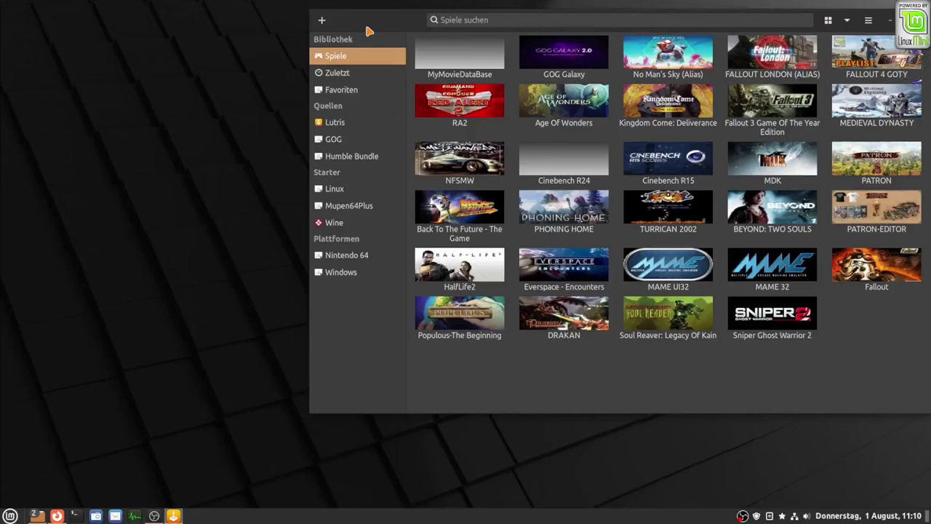
# - Examine the form for adding a new game in the system package Lutris and dismiss it unfilled
pyautogui.click(322, 22)
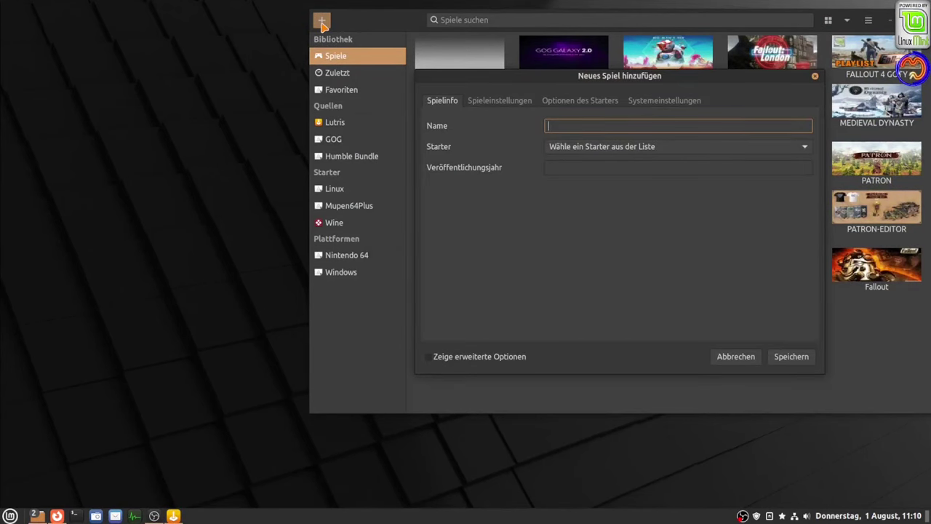
pyautogui.moveTo(574, 76); pyautogui.dragTo(374, 133)
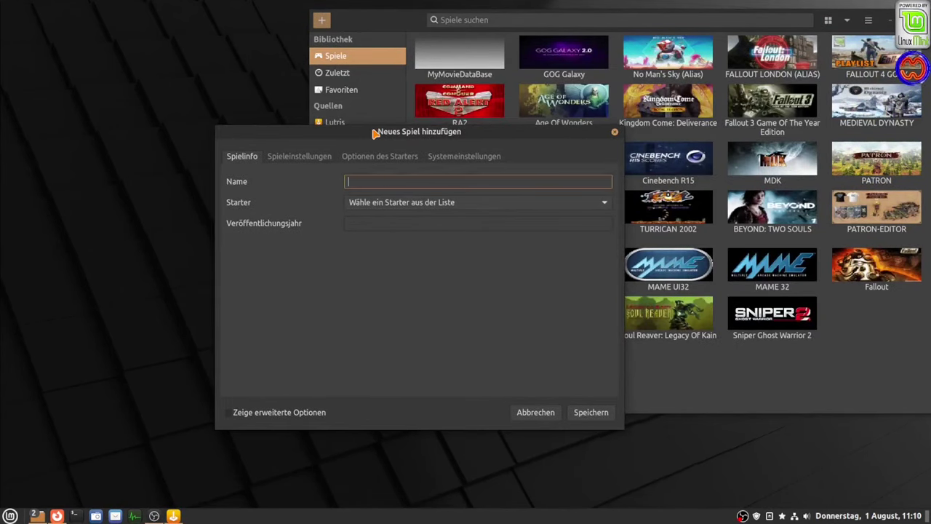
pyautogui.click(552, 413)
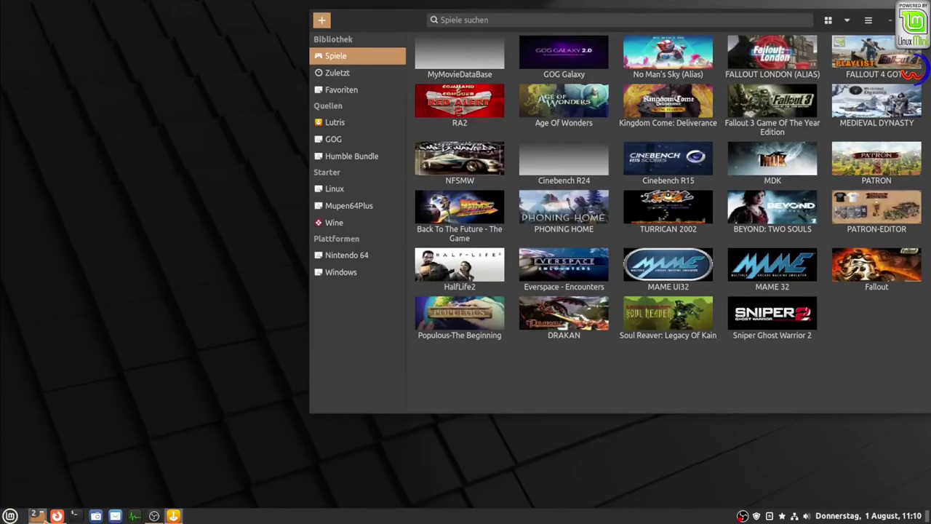
# - Switch to the file manager's GAMES_LUTRIS window and open SETUP/GERMAN on the SIMCITY3000 disc in list view
pyautogui.moveTo(46, 516)
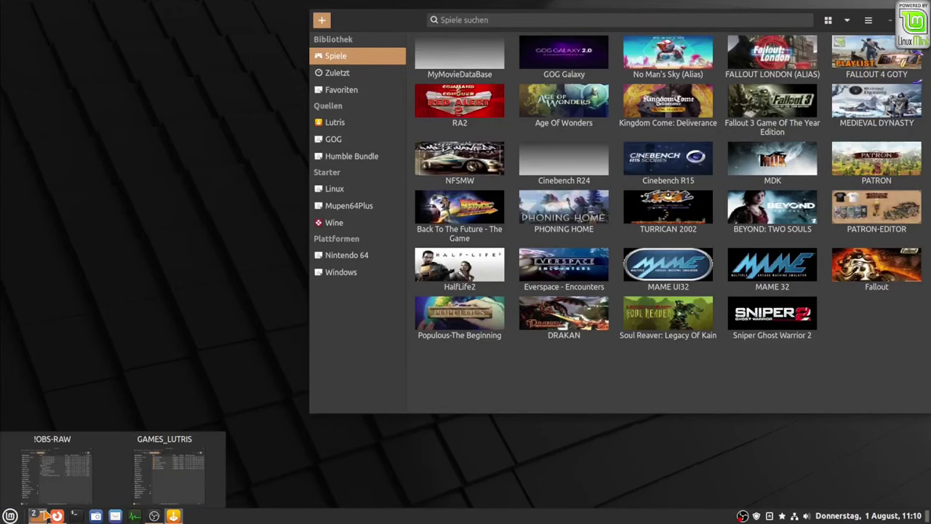
pyautogui.click(45, 516)
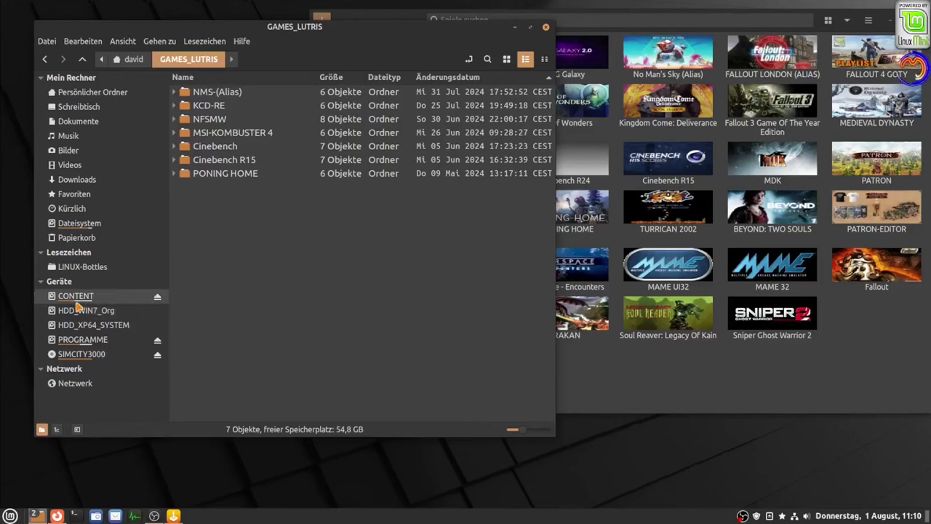
pyautogui.click(97, 357)
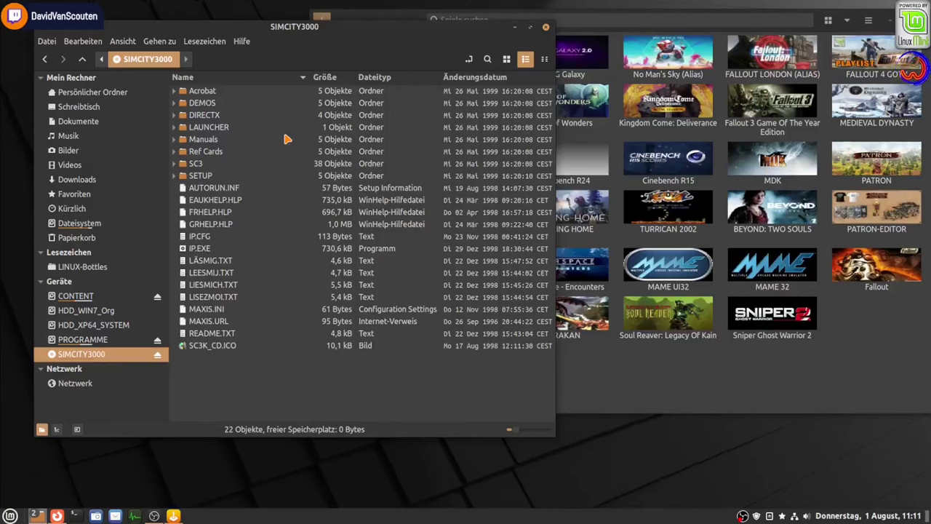
pyautogui.doubleClick(208, 177)
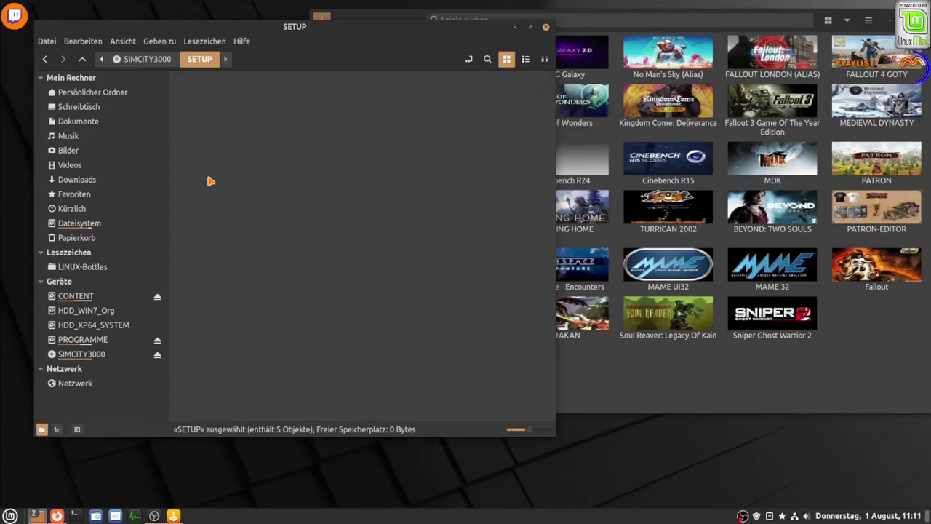
pyautogui.click(525, 59)
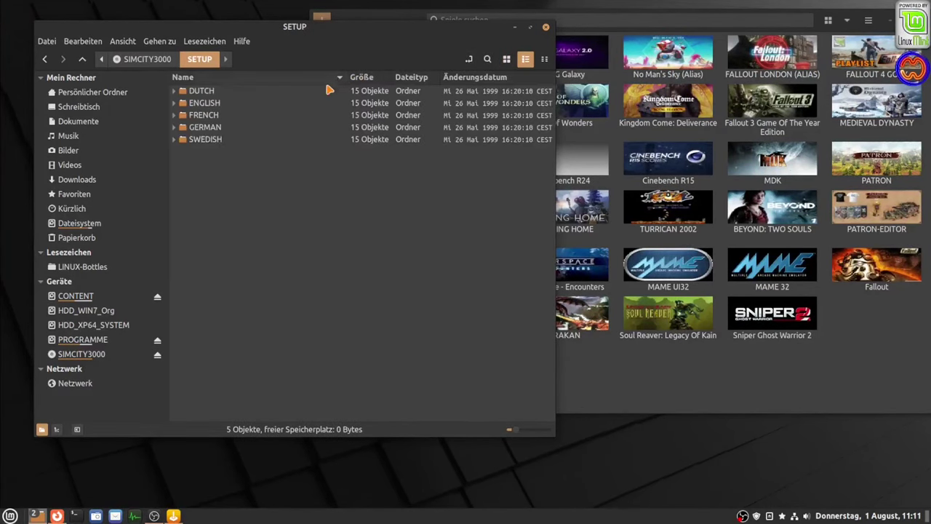
pyautogui.doubleClick(205, 129)
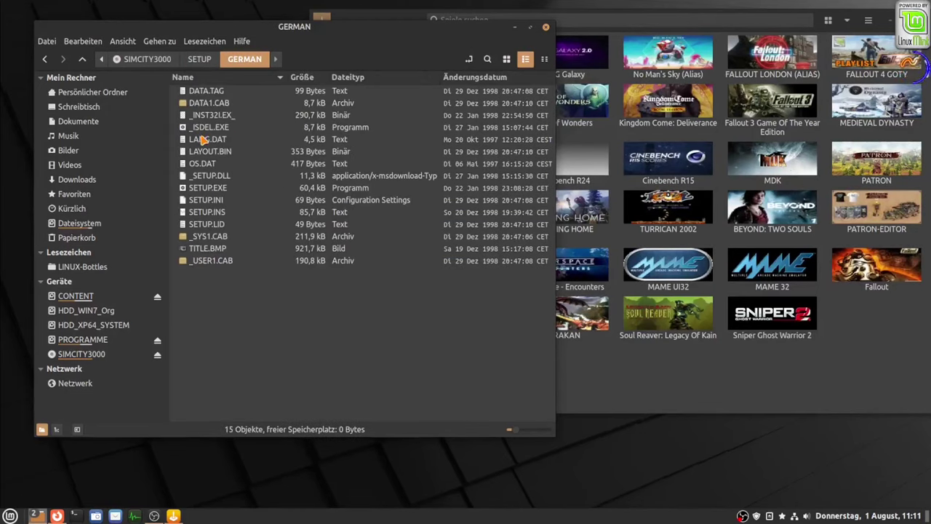
# - Return from the GERMAN setup folder to the top level of the SIMCITY3000 disc and minimize the file manager
pyautogui.click(204, 191)
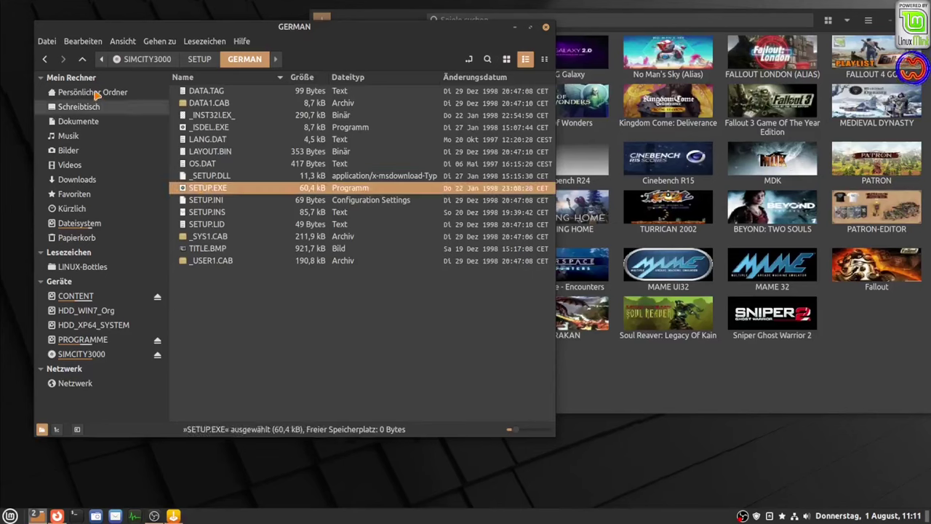
pyautogui.click(83, 60)
pyautogui.click(83, 60)
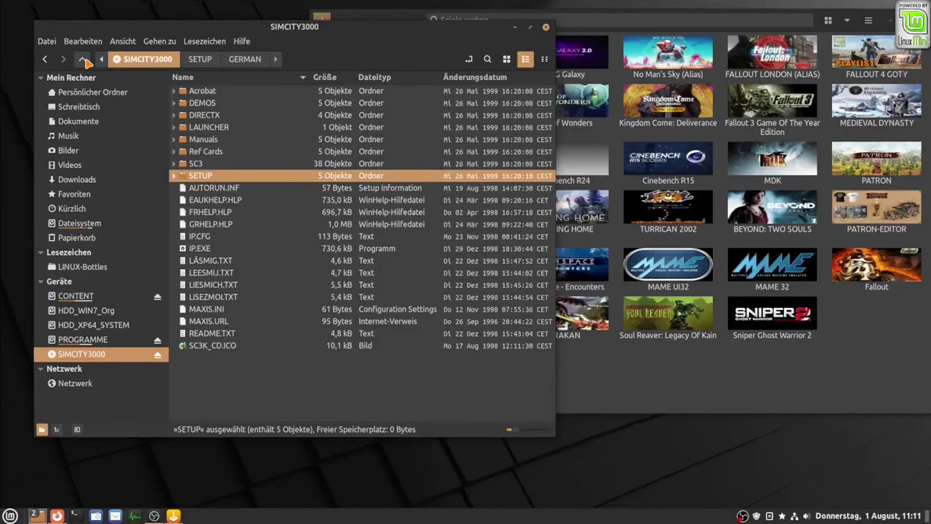
pyautogui.click(515, 28)
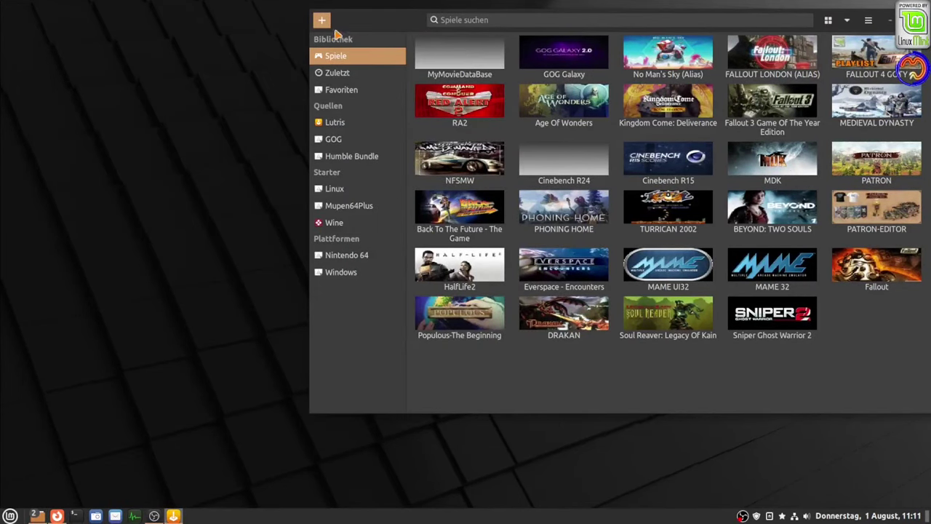
# - Start a new game entry in Lutris named SIM CITY 3000 with the Wine runner and release year 1998
pyautogui.click(325, 22)
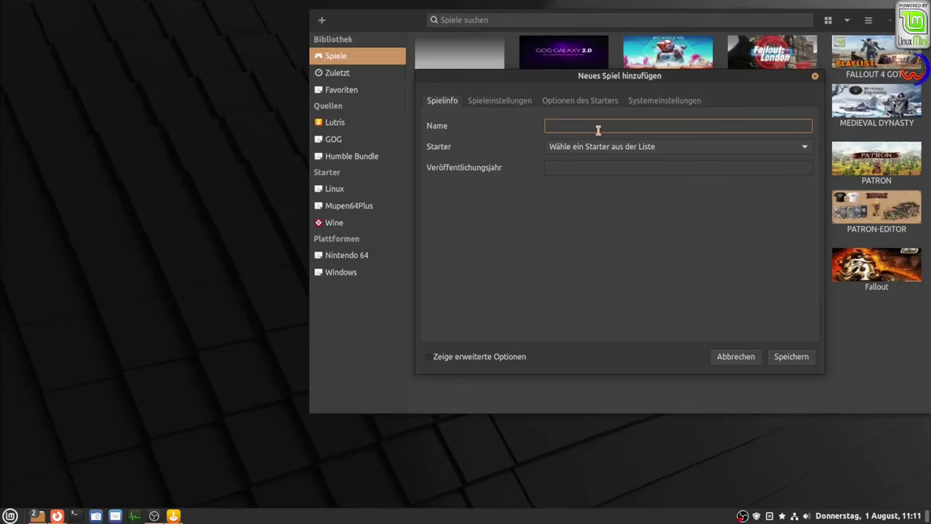
pyautogui.write('SIM CI')
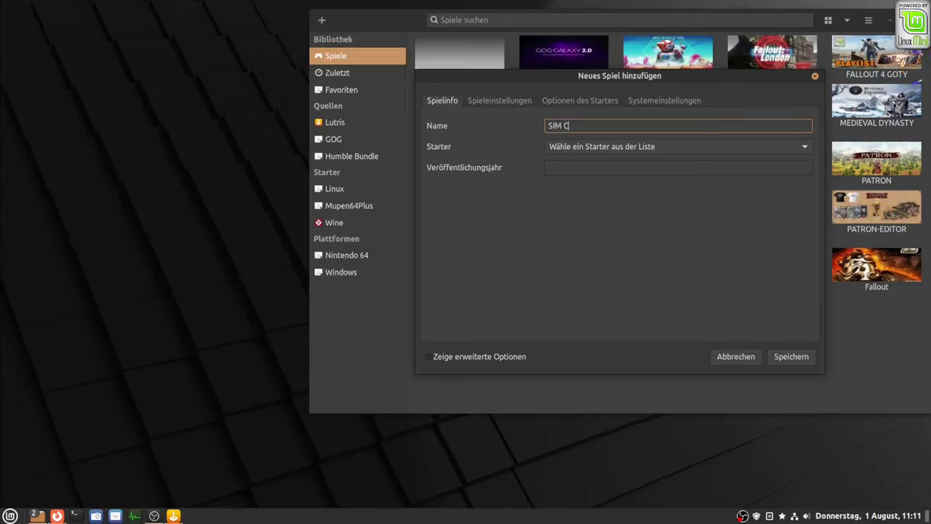
pyautogui.write('TY 3000')
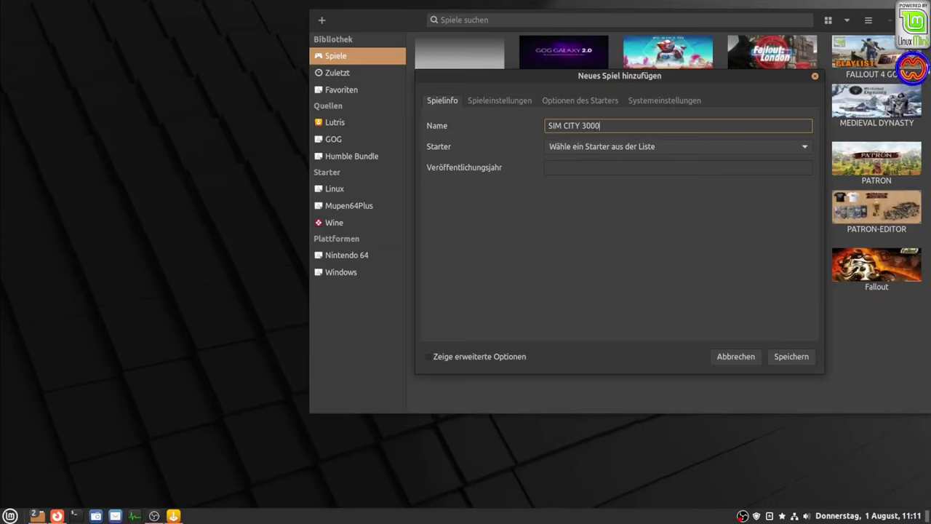
pyautogui.click(610, 148)
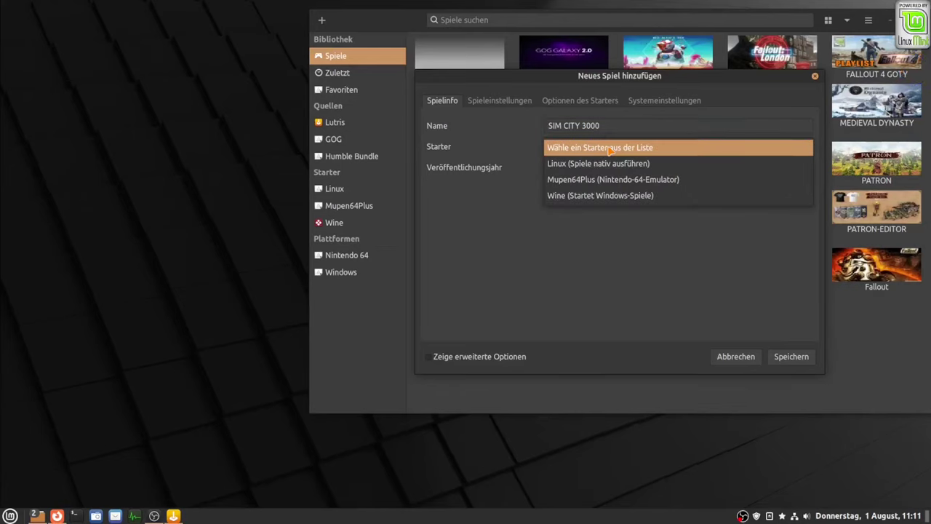
pyautogui.click(640, 198)
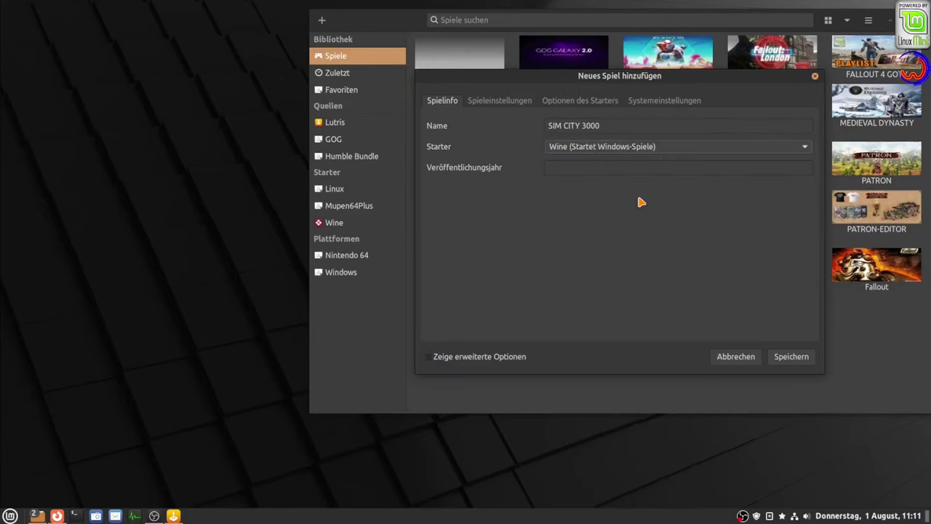
pyautogui.click(615, 168)
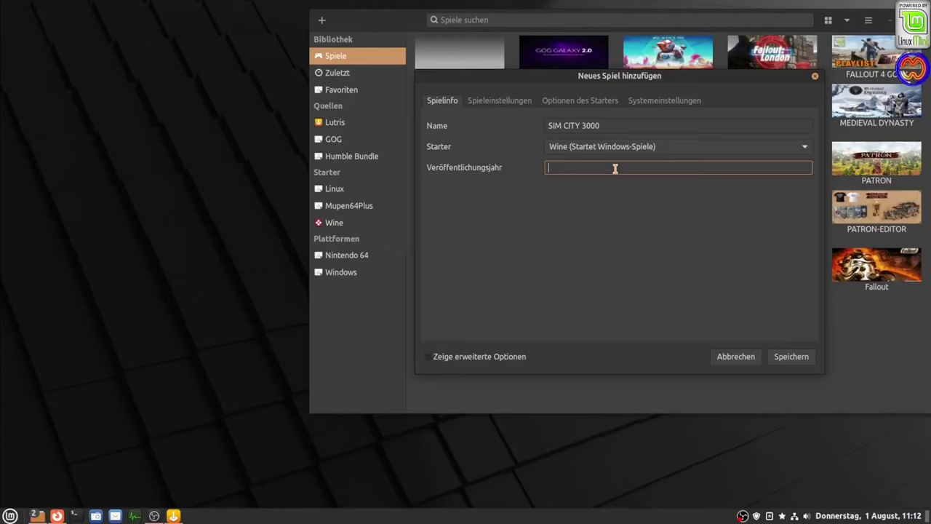
pyautogui.write('1998')
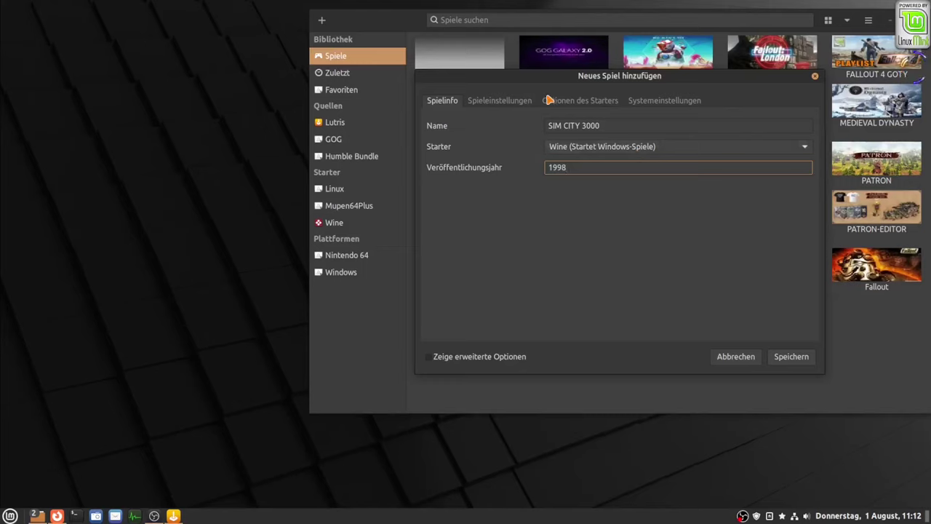
# - Start choosing a Wine prefix folder in the game settings and open GAMES_LUTRIS in the home directory
pyautogui.click(508, 105)
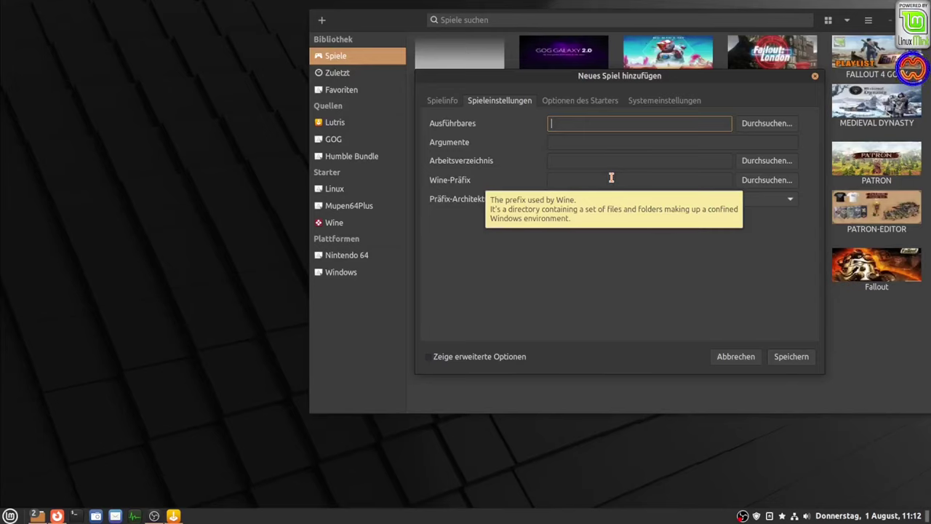
pyautogui.click(767, 180)
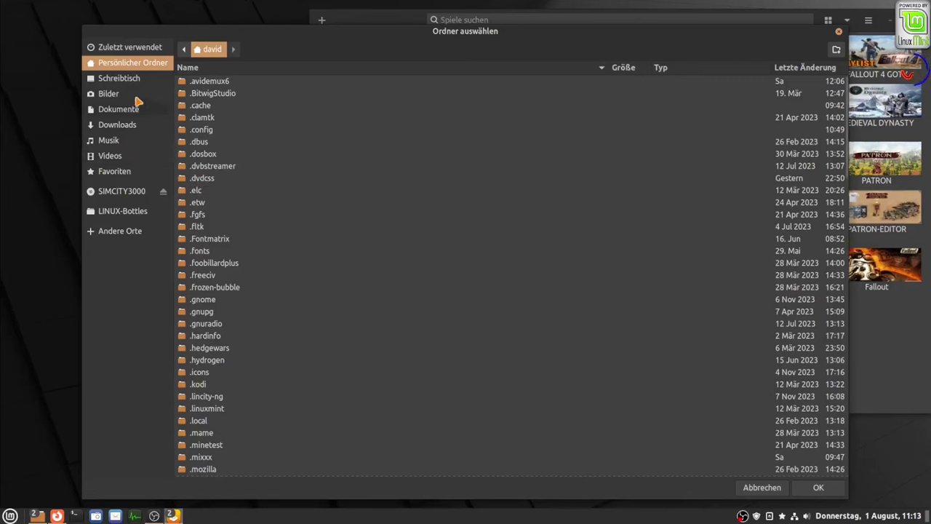
pyautogui.scroll(-5, 265, 232)
pyautogui.scroll(-8, 262, 296)
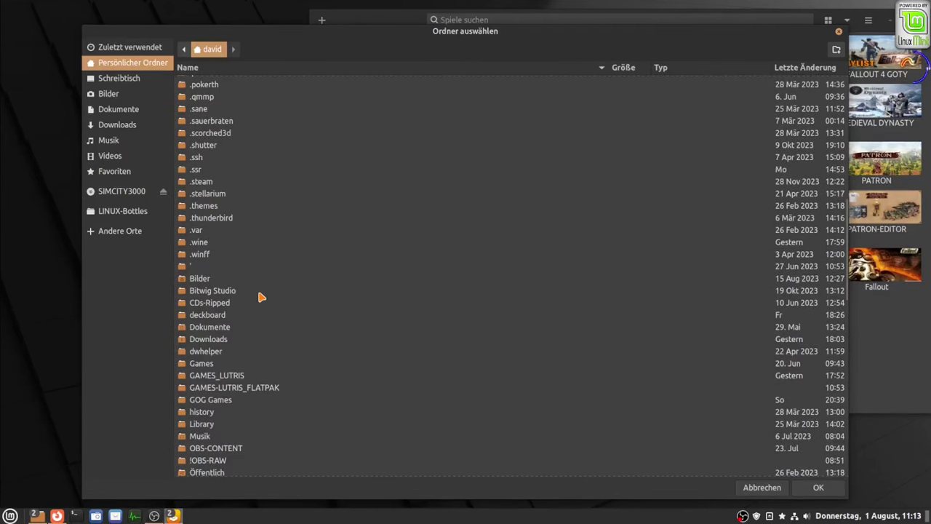
pyautogui.scroll(-3, 262, 297)
pyautogui.click(219, 248)
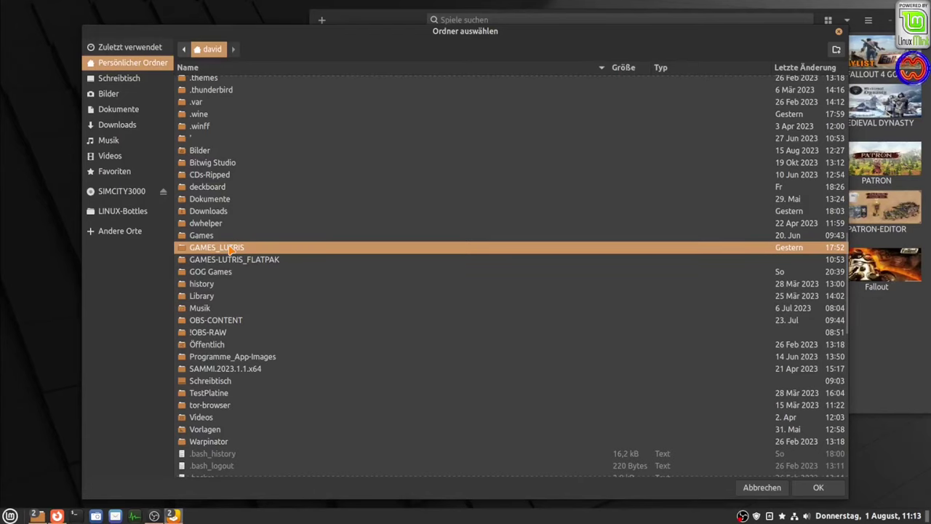
pyautogui.click(234, 260)
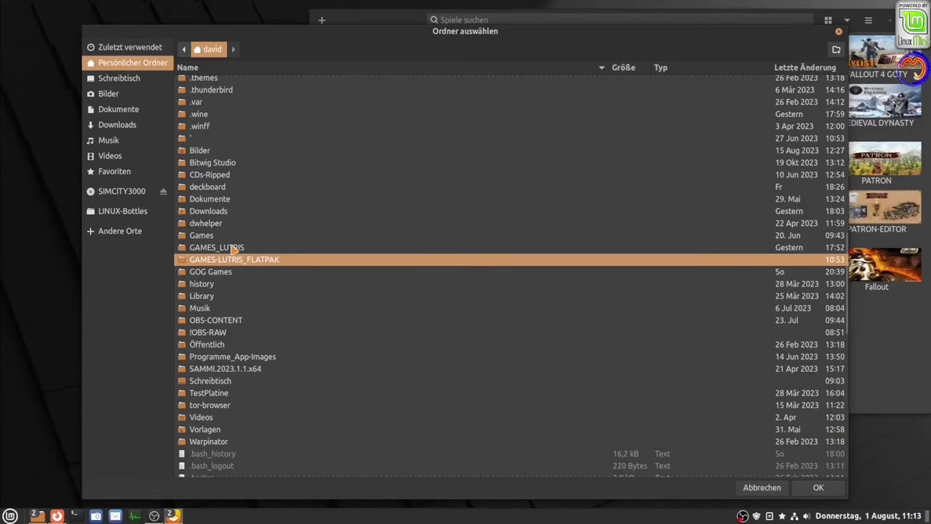
pyautogui.doubleClick(233, 248)
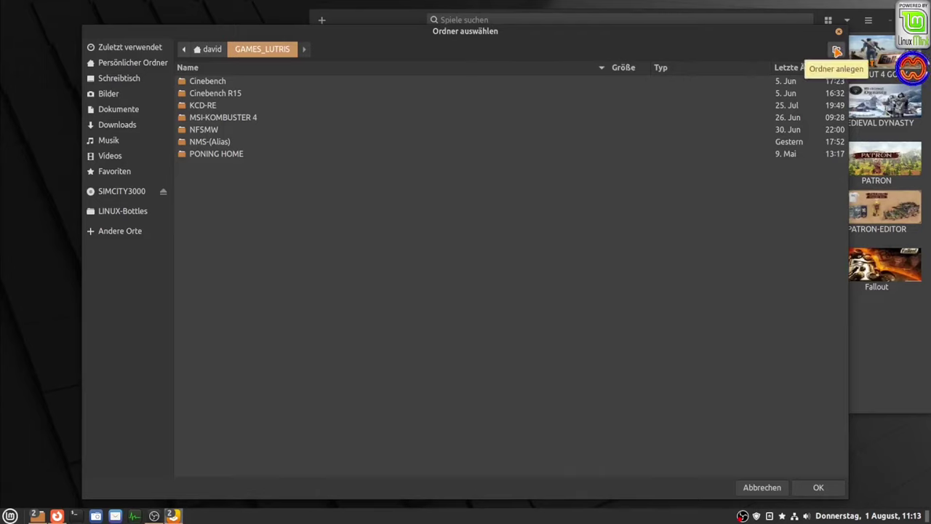
# - Create a folder named SM 3000 inside GAMES_LUTRIS and set it as the Wine prefix
pyautogui.click(835, 50)
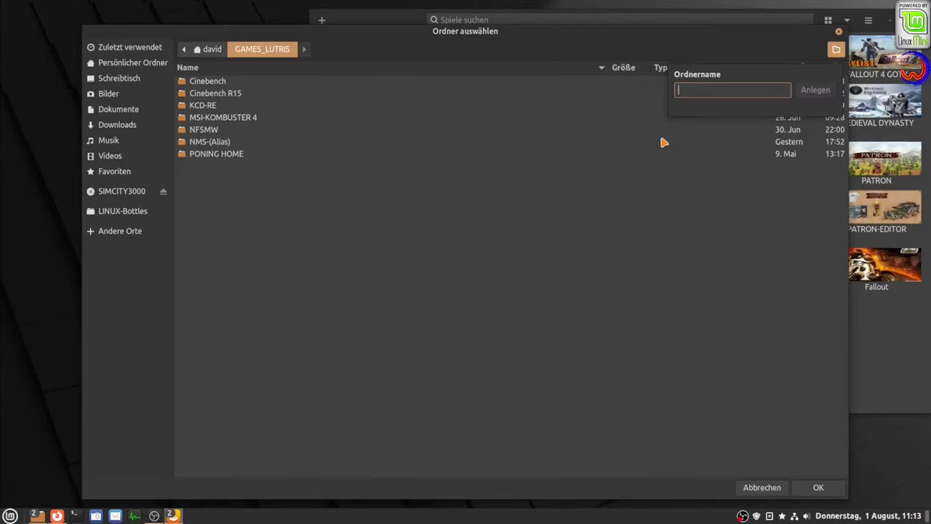
pyautogui.write('SM ')
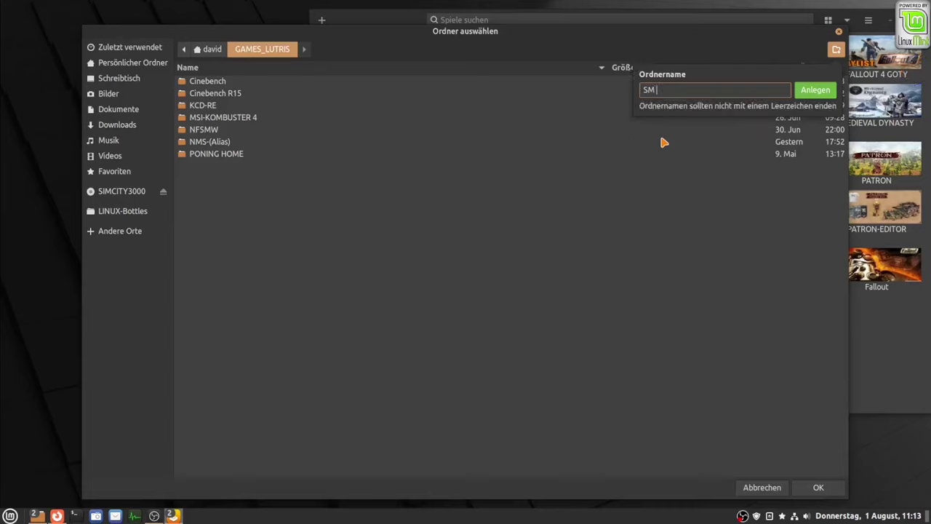
pyautogui.write('3000')
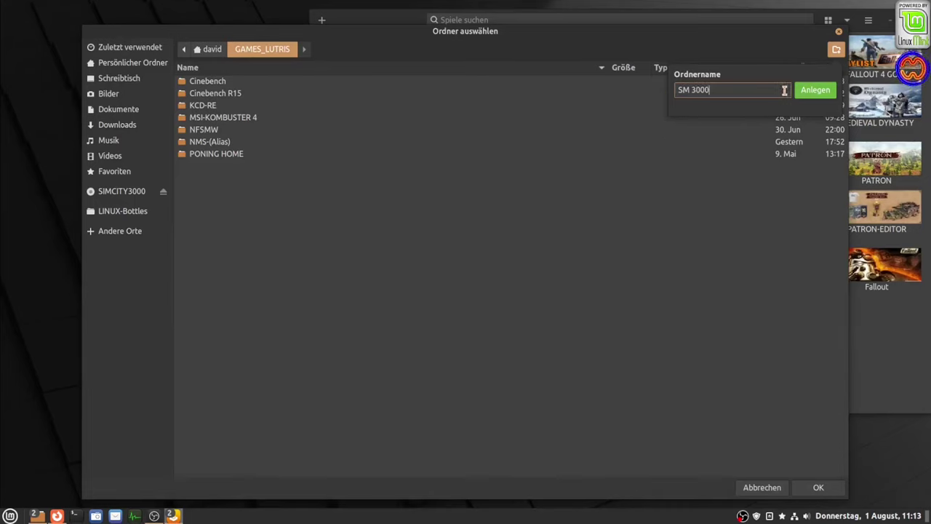
pyautogui.click(819, 91)
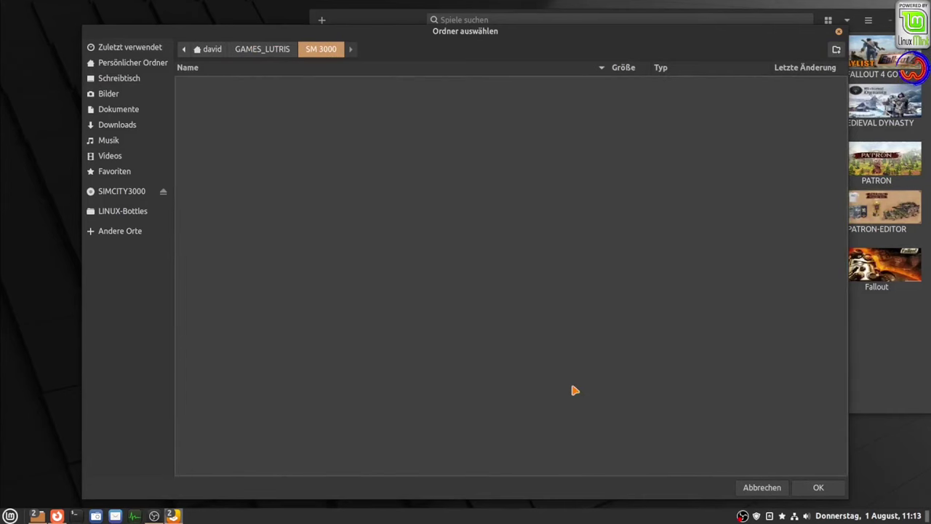
pyautogui.click(823, 493)
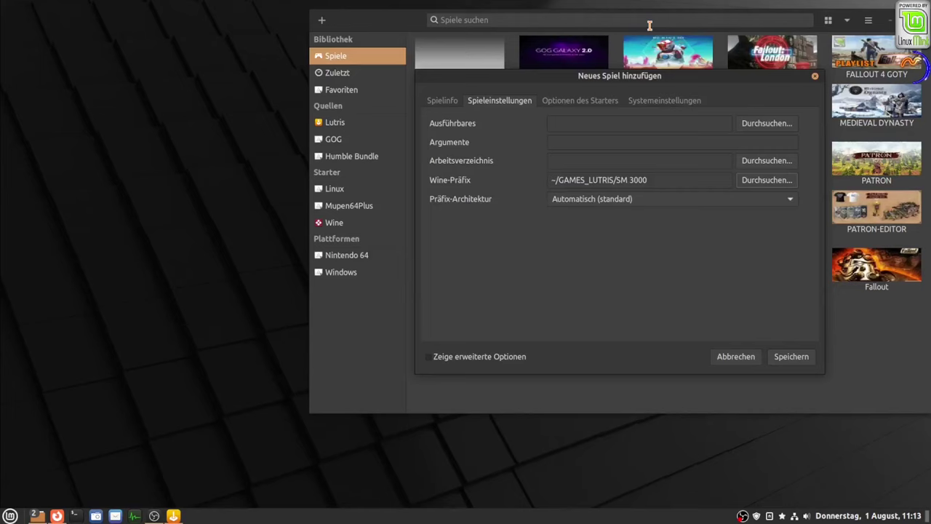
# - Set the Wine version in the runner options to lutris-5.7-11-x86_64
pyautogui.click(581, 103)
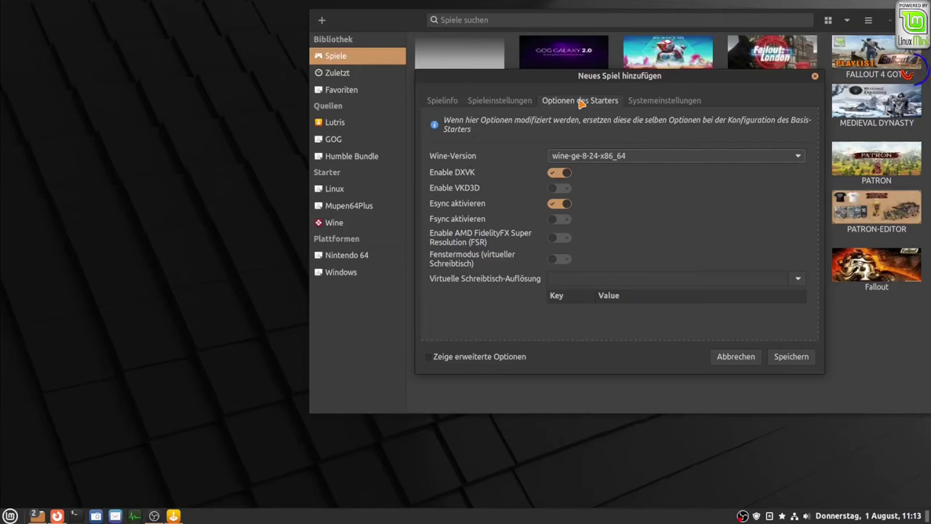
pyautogui.moveTo(684, 161)
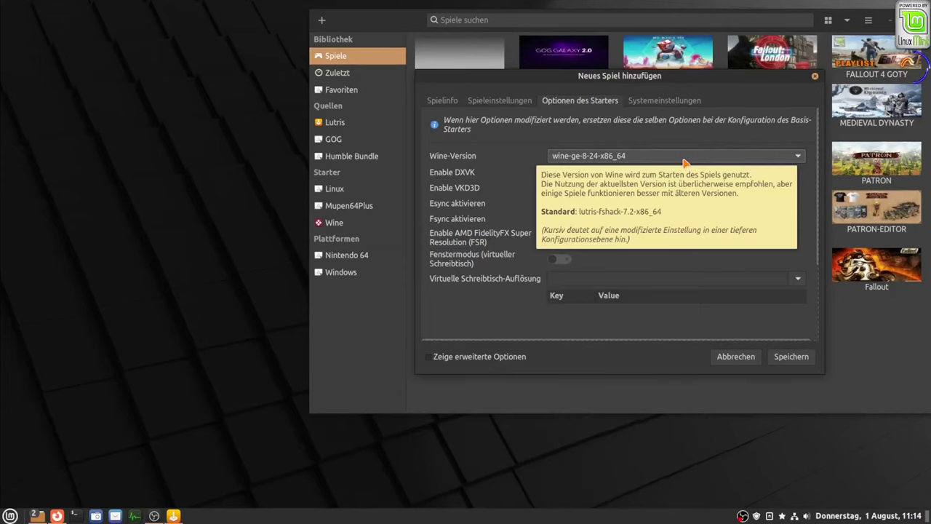
pyautogui.moveTo(674, 235)
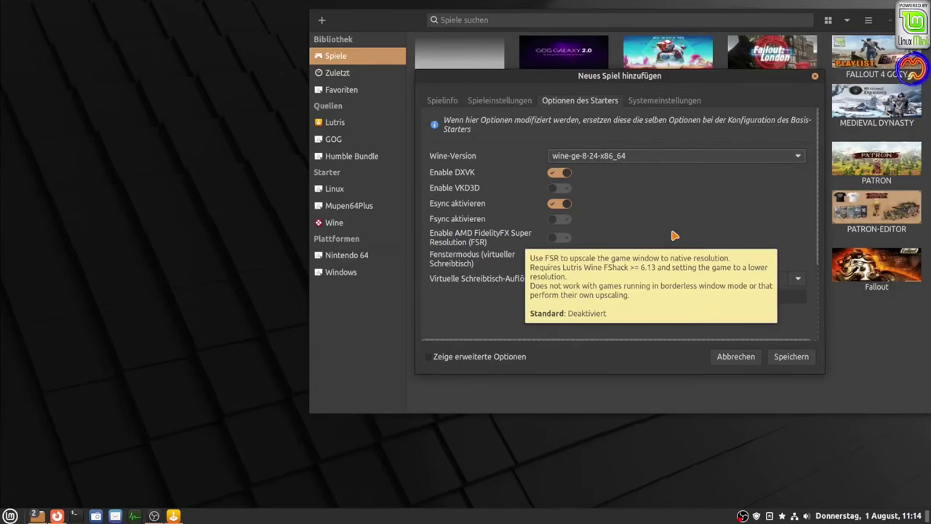
pyautogui.click(770, 157)
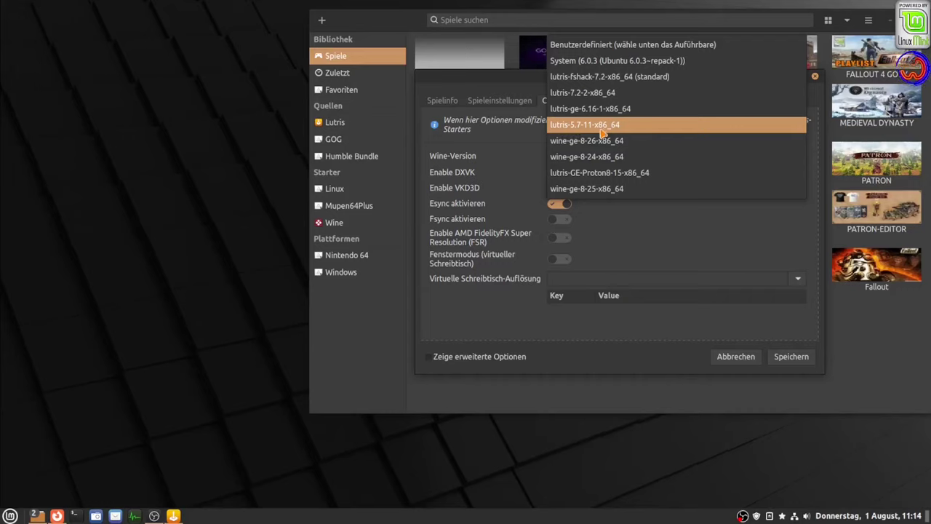
pyautogui.click(605, 128)
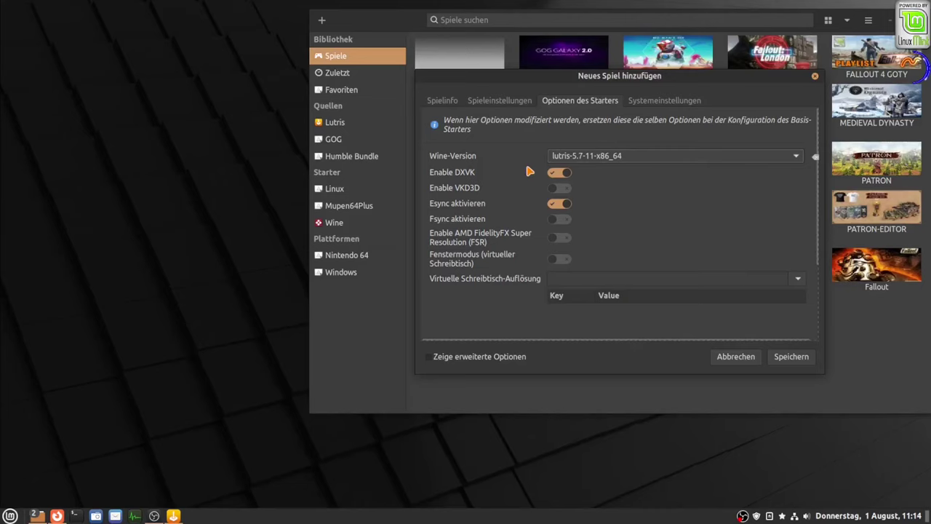
# - Enable VKD3D and Fsync in the runner options and review the remaining options
pyautogui.moveTo(466, 195)
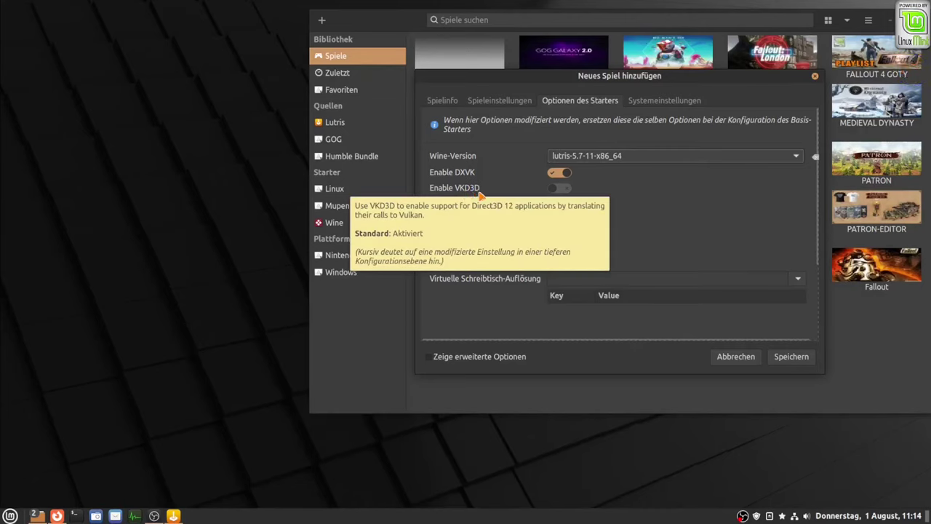
pyautogui.click(564, 188)
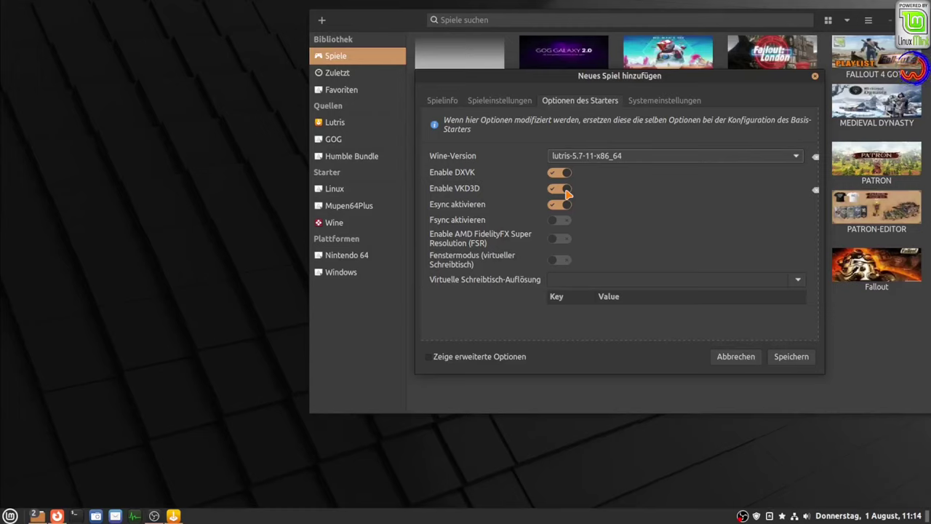
pyautogui.click(566, 221)
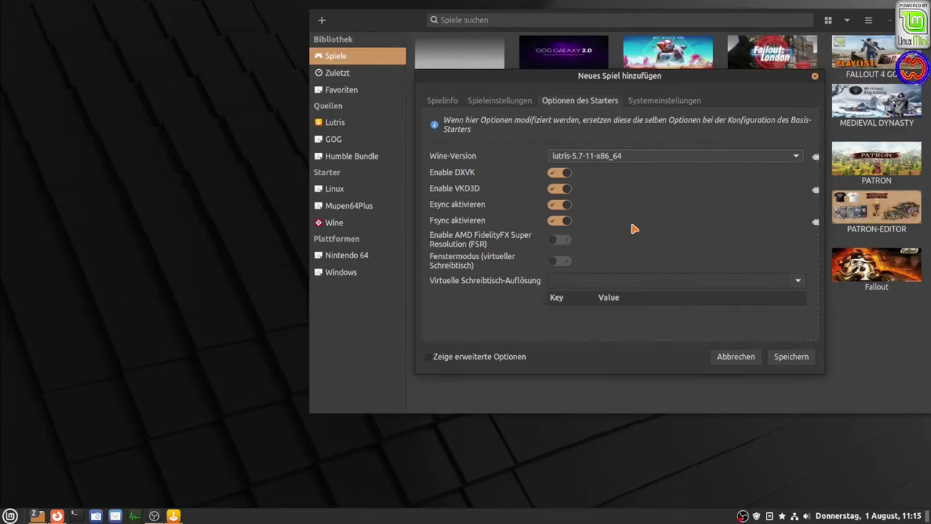
pyautogui.scroll(-3, 581, 255)
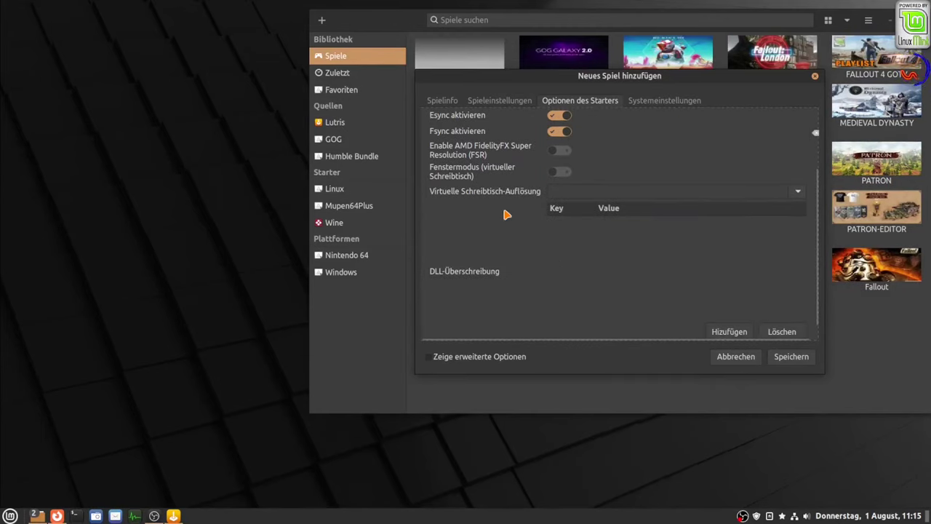
pyautogui.scroll(-1, 498, 222)
pyautogui.scroll(4, 498, 225)
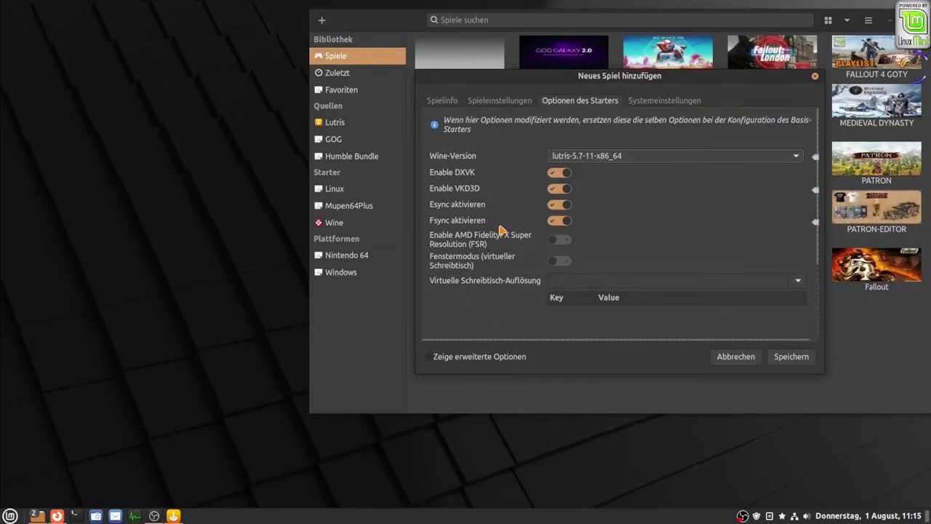
# - Examine the system settings of the new game entry, from the default installation folder to the environment variables
pyautogui.click(659, 104)
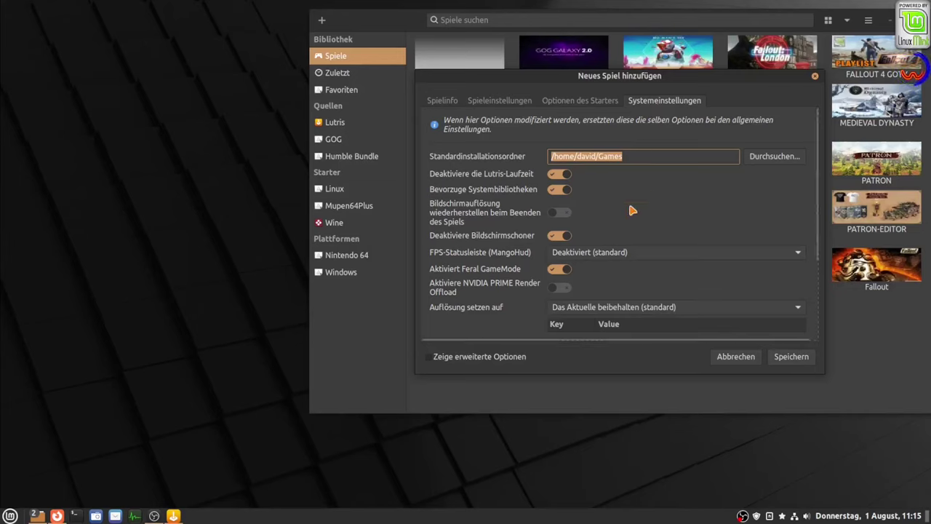
pyautogui.scroll(-1, 613, 196)
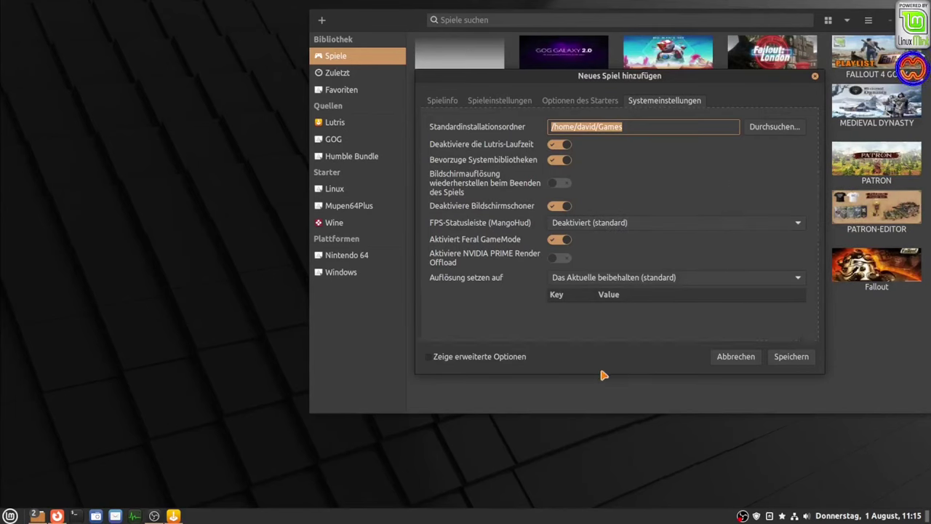
pyautogui.scroll(-3, 709, 249)
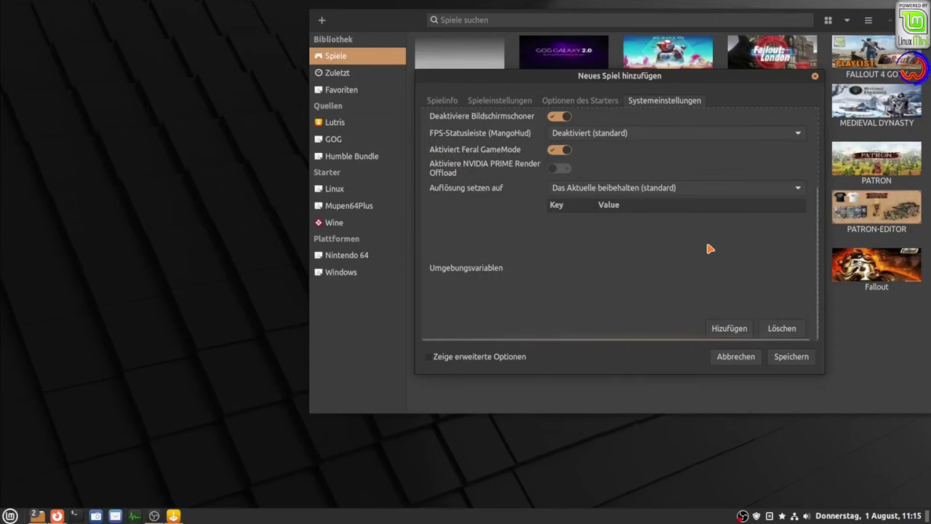
pyautogui.scroll(4, 709, 248)
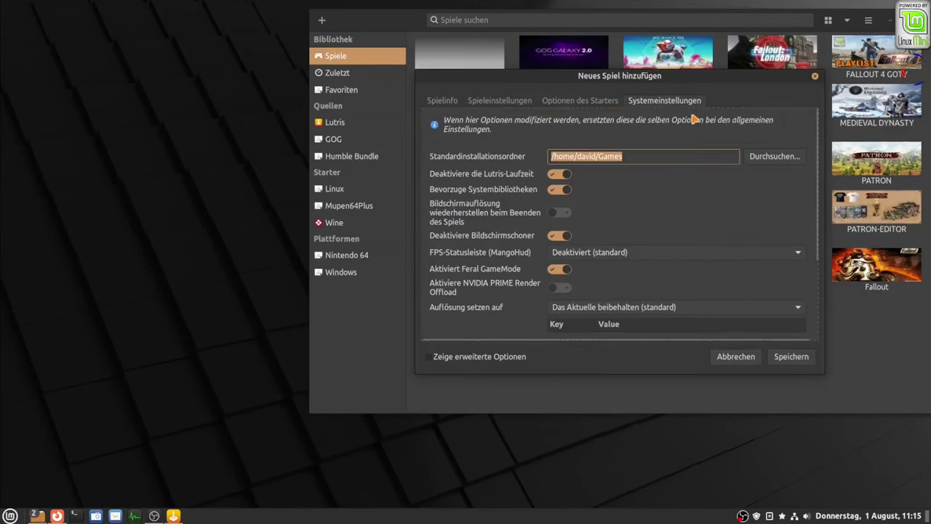
# - Recheck the runner options and game settings, including the Wine prefix, and save the new SIM CITY 3000 entry
pyautogui.click(609, 102)
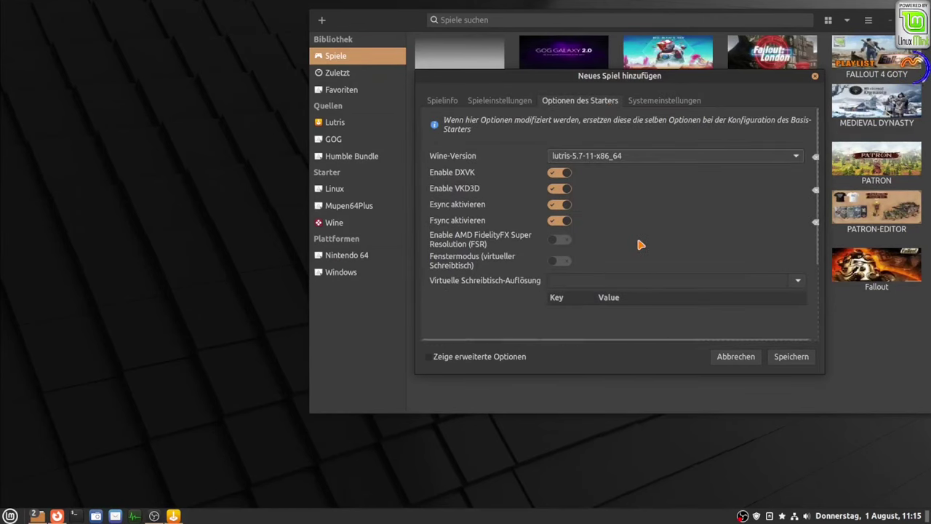
pyautogui.scroll(-3, 643, 244)
pyautogui.scroll(4, 643, 243)
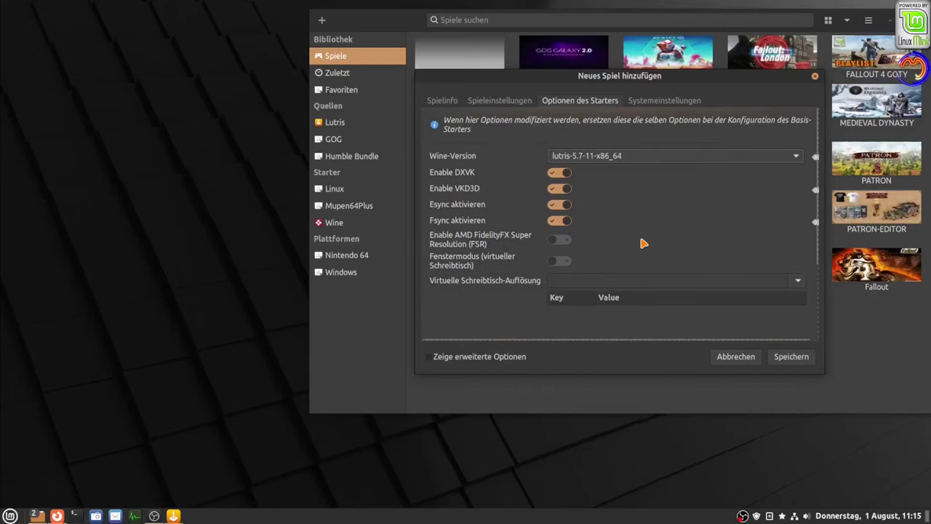
pyautogui.click(493, 102)
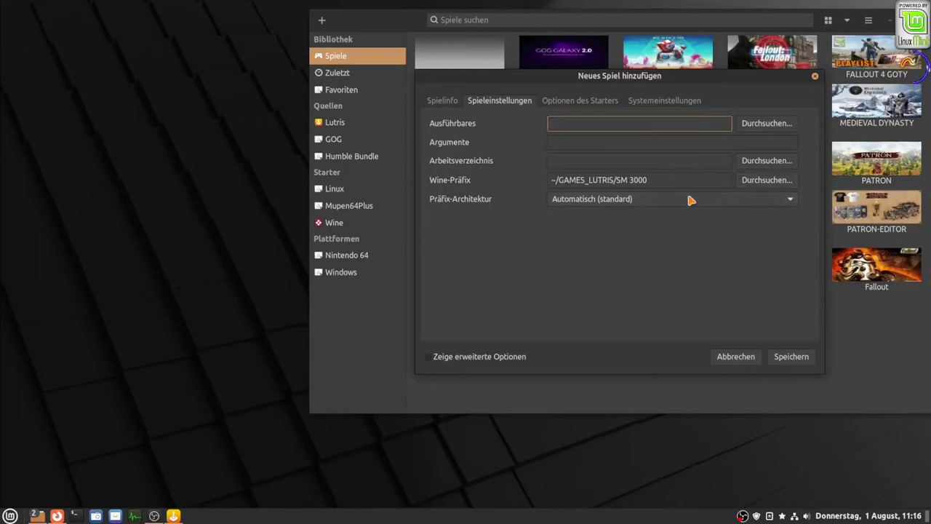
pyautogui.click(795, 357)
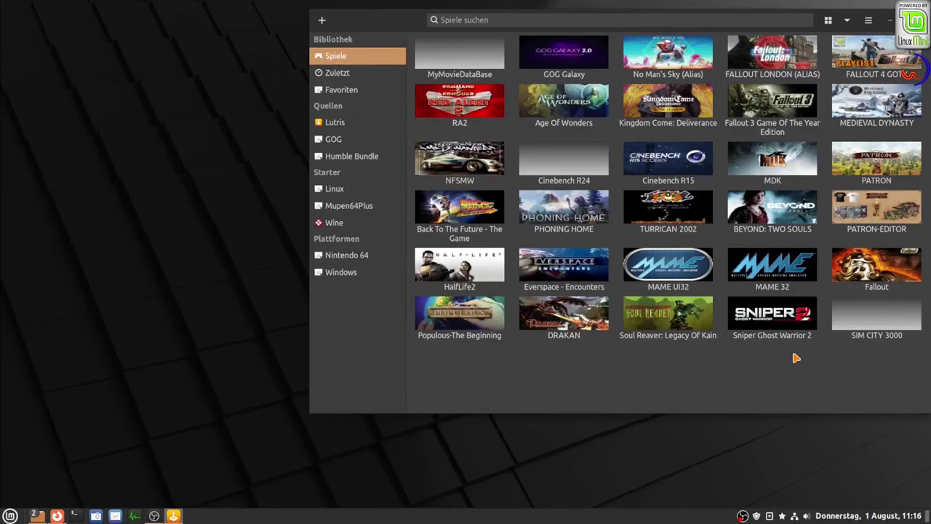
# - Launch SIM CITY 3000 to generate its Wine prefix, and inspect GAMES_LUTRIS/SM 3000 in the file manager
pyautogui.click(882, 316)
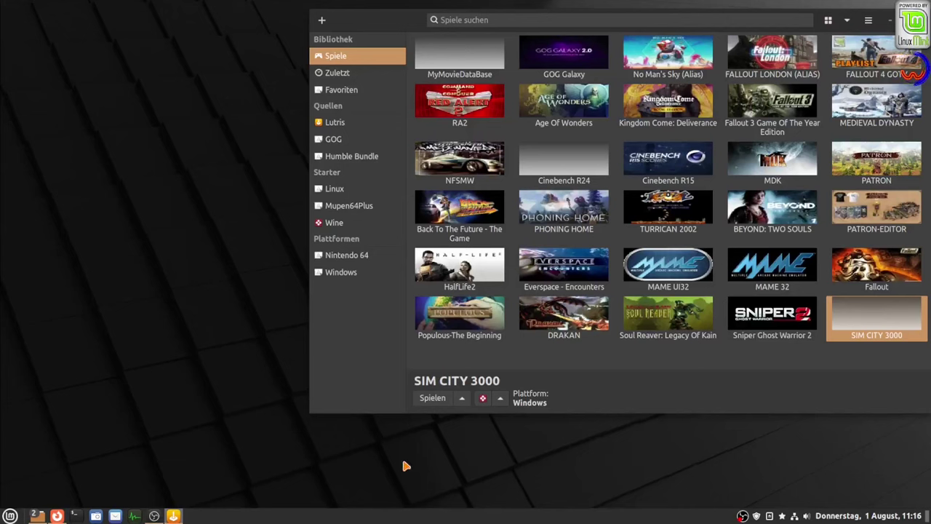
pyautogui.doubleClick(863, 314)
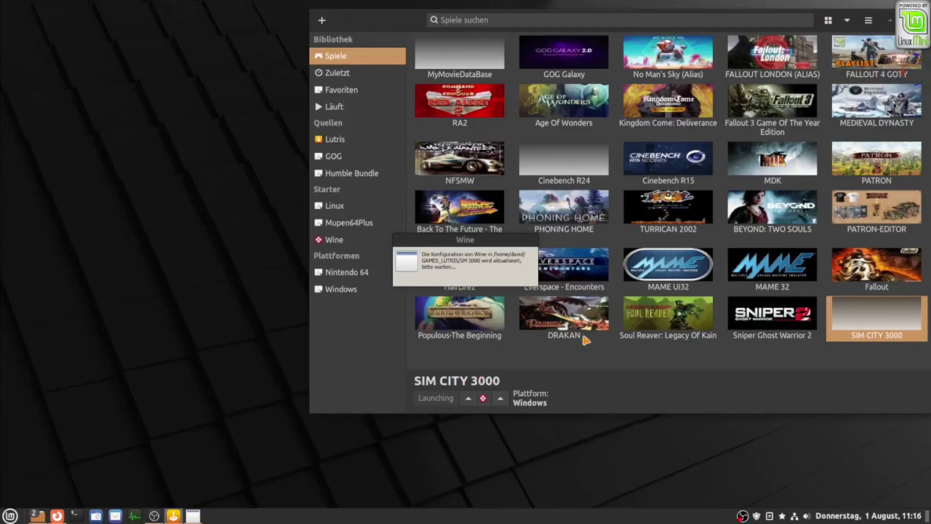
pyautogui.moveTo(40, 517)
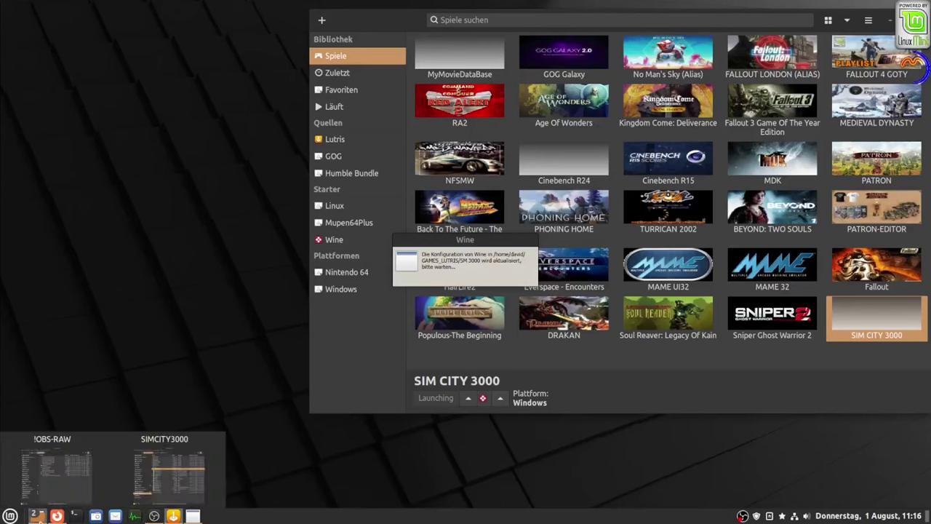
pyautogui.click(147, 496)
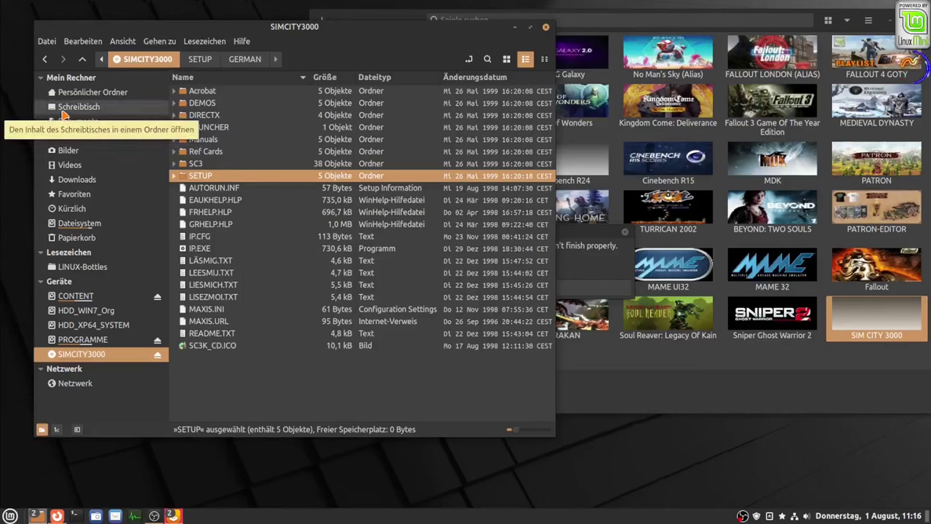
pyautogui.click(97, 93)
pyautogui.doubleClick(230, 103)
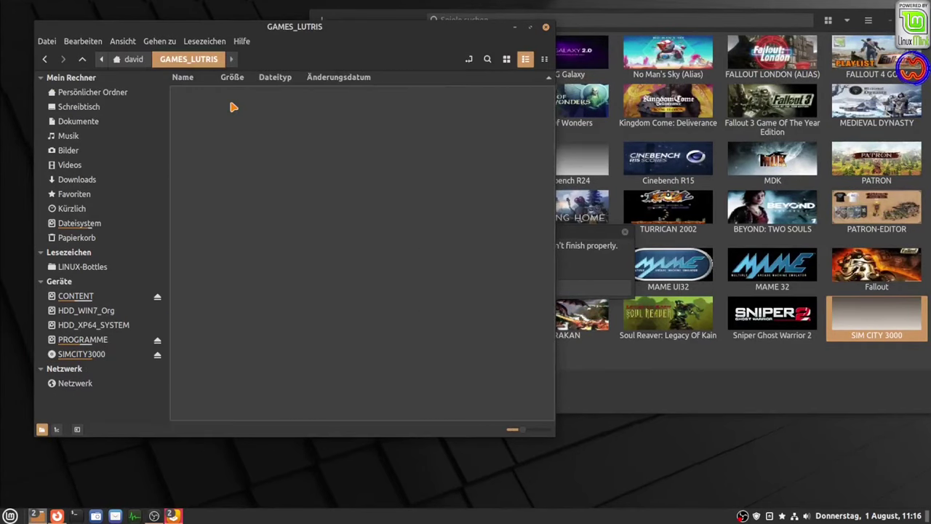
pyautogui.doubleClick(217, 97)
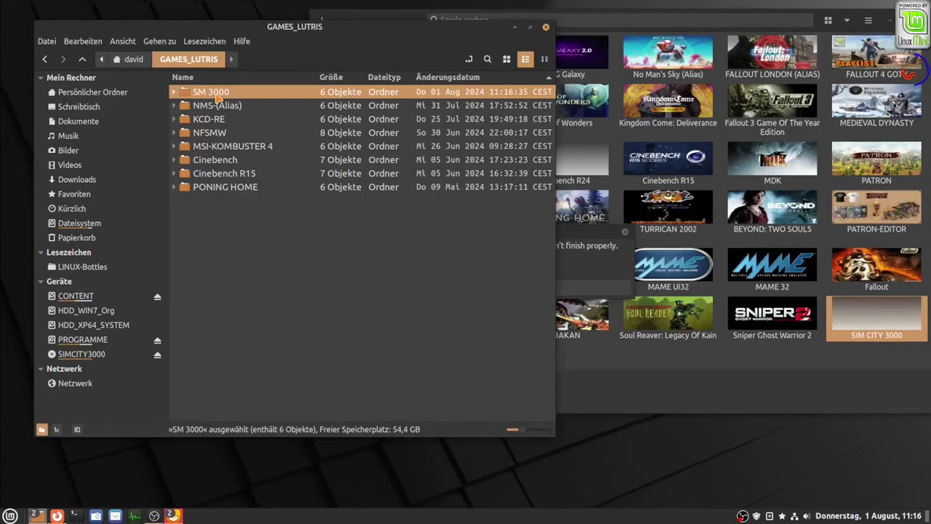
pyautogui.click(525, 60)
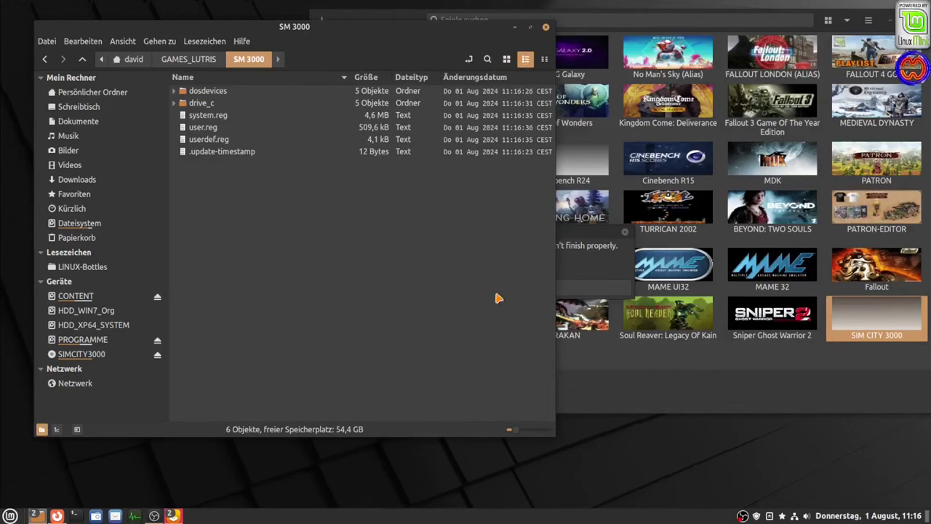
# - Dismiss the missing-executable notice and minimise the file manager window
pyautogui.click(573, 243)
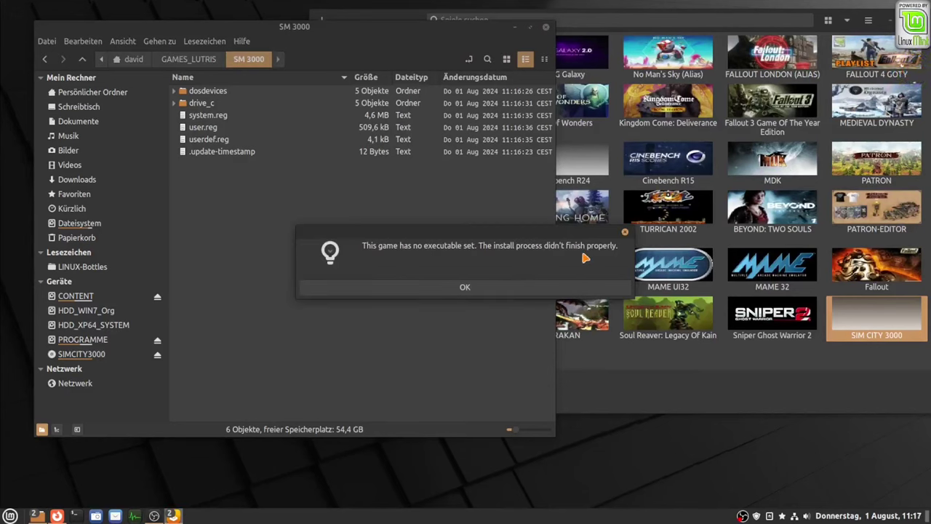
pyautogui.click(469, 289)
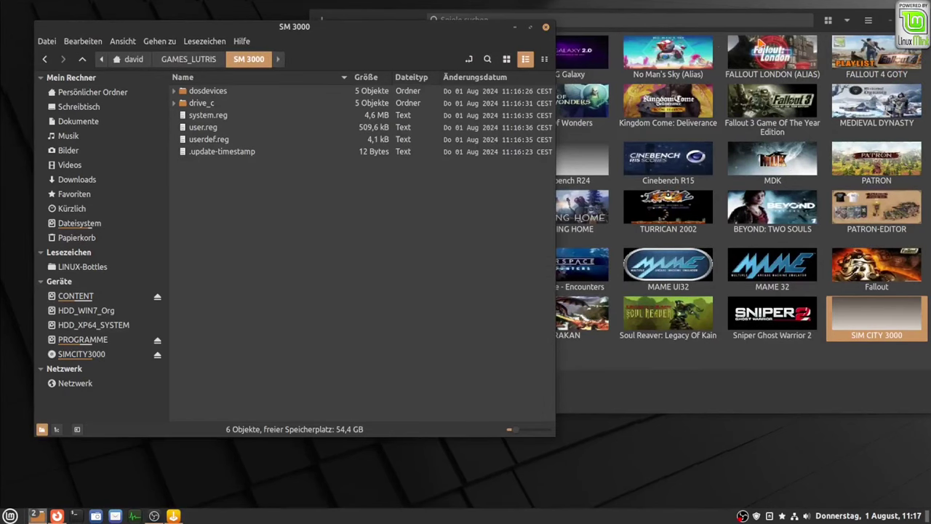
pyautogui.click(515, 27)
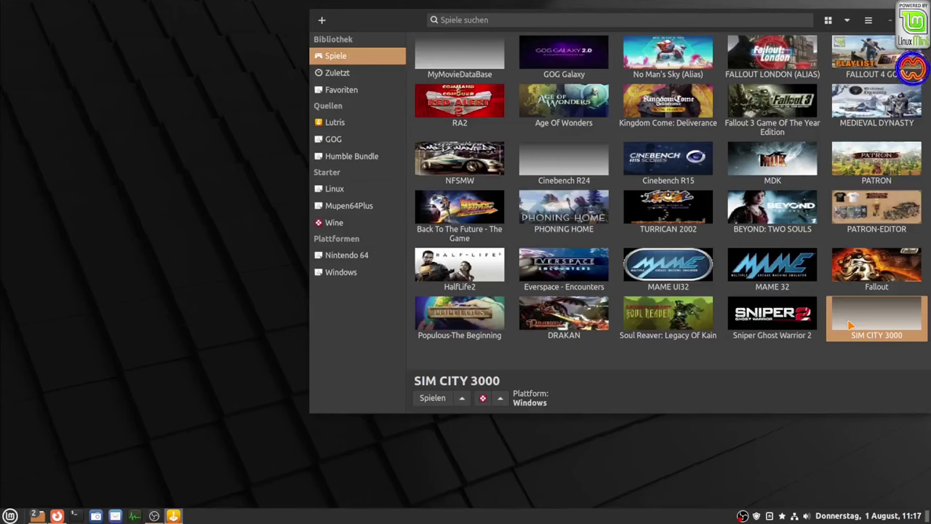
# - Set the Windows version to Windows XP in the Wine configuration of SIM CITY 3000
pyautogui.click(500, 399)
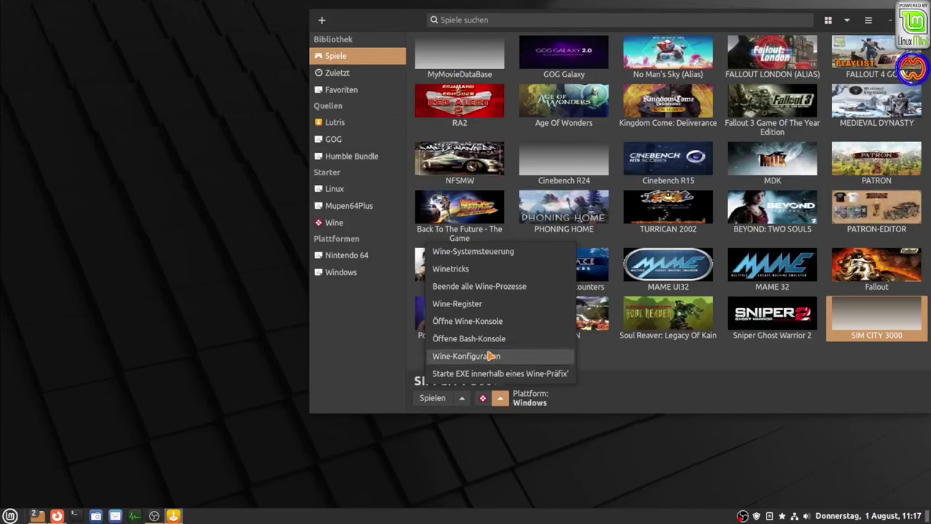
pyautogui.click(490, 356)
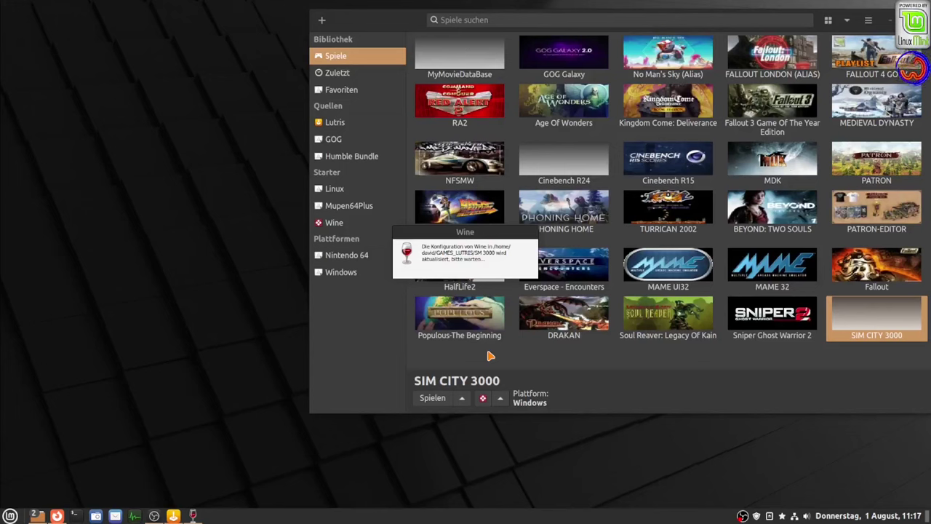
pyautogui.moveTo(98, 6); pyautogui.dragTo(187, 117)
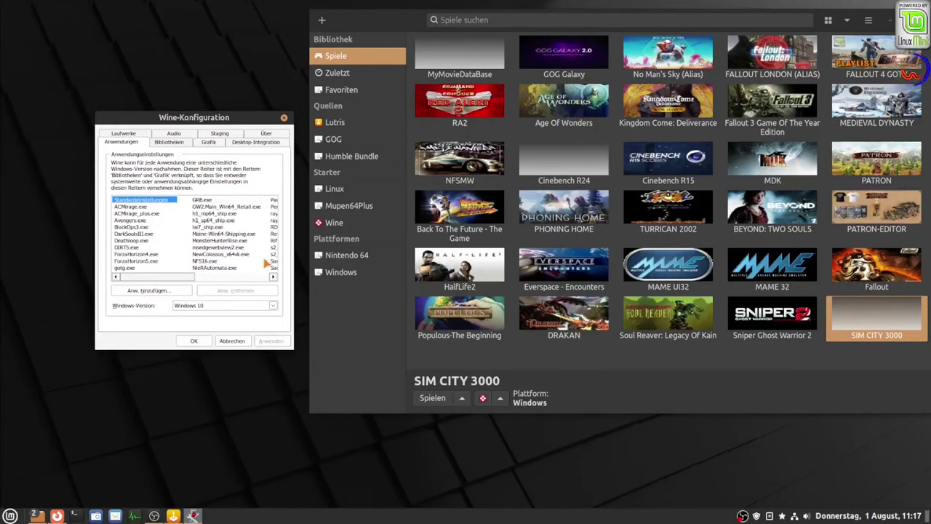
pyautogui.click(273, 306)
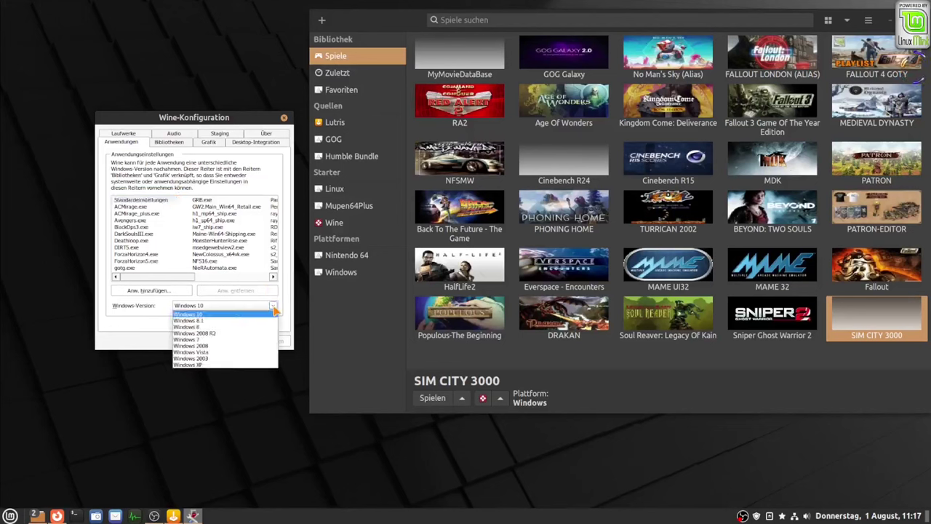
pyautogui.click(211, 366)
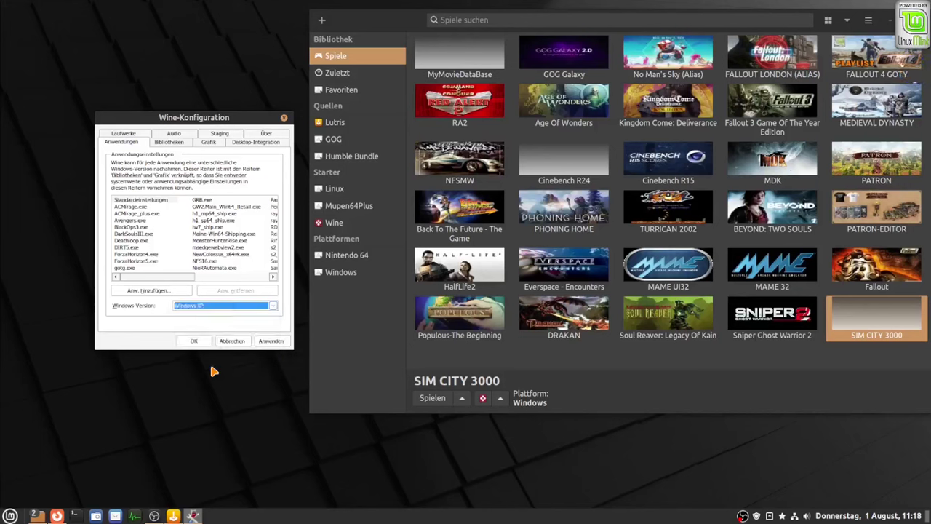
pyautogui.click(267, 341)
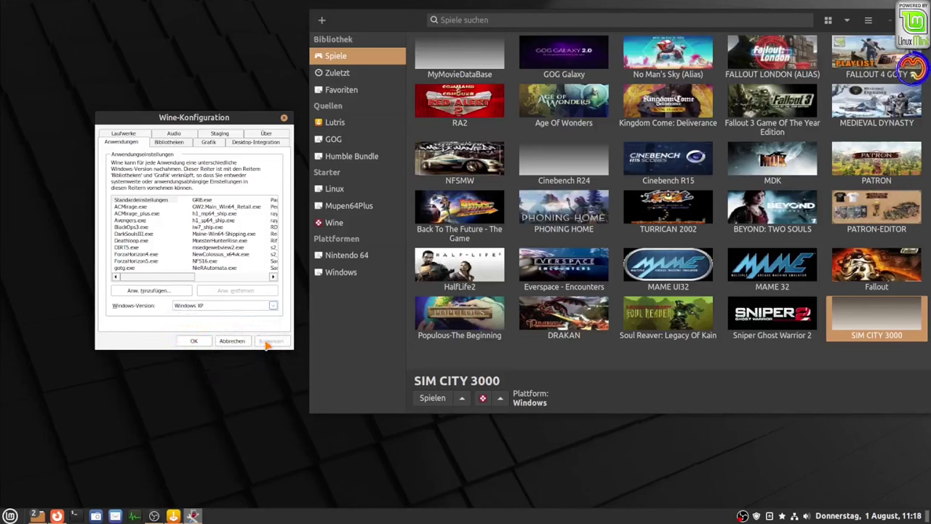
pyautogui.click(194, 341)
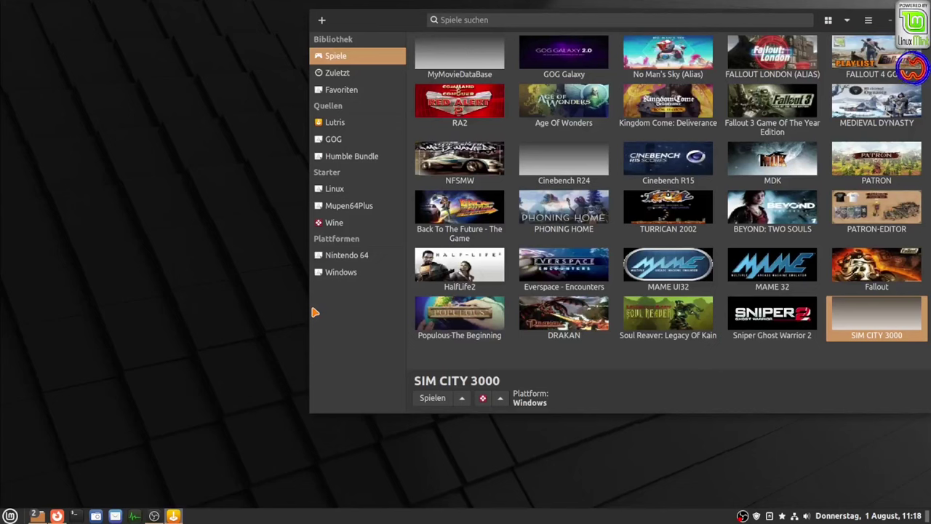
pyautogui.rightClick(855, 325)
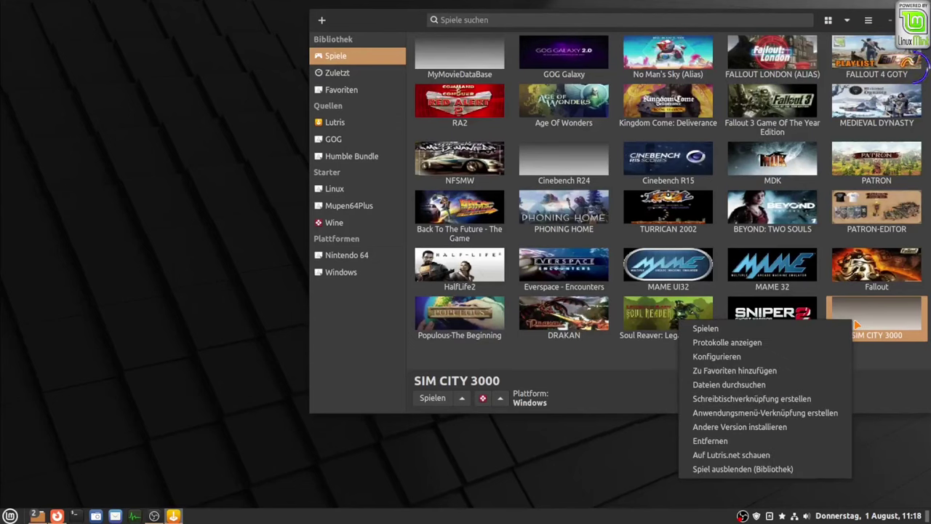
pyautogui.click(749, 361)
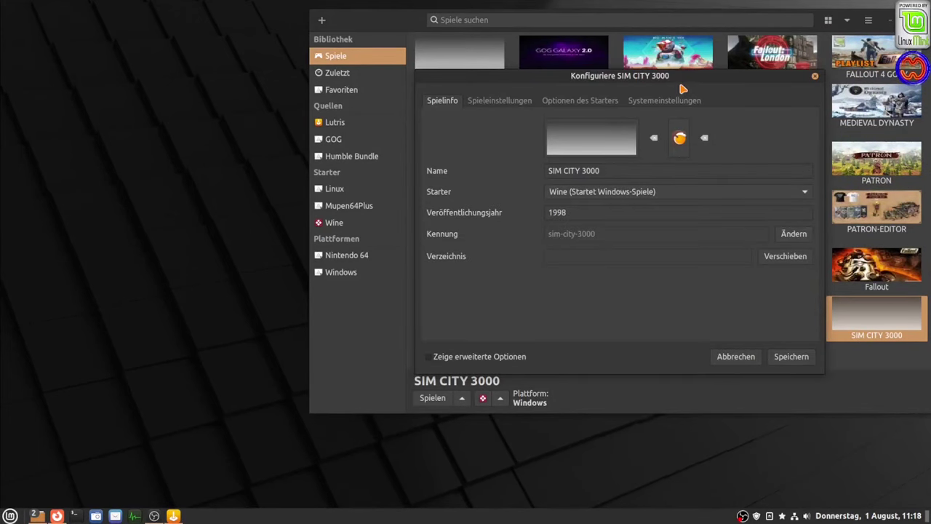
pyautogui.click(737, 357)
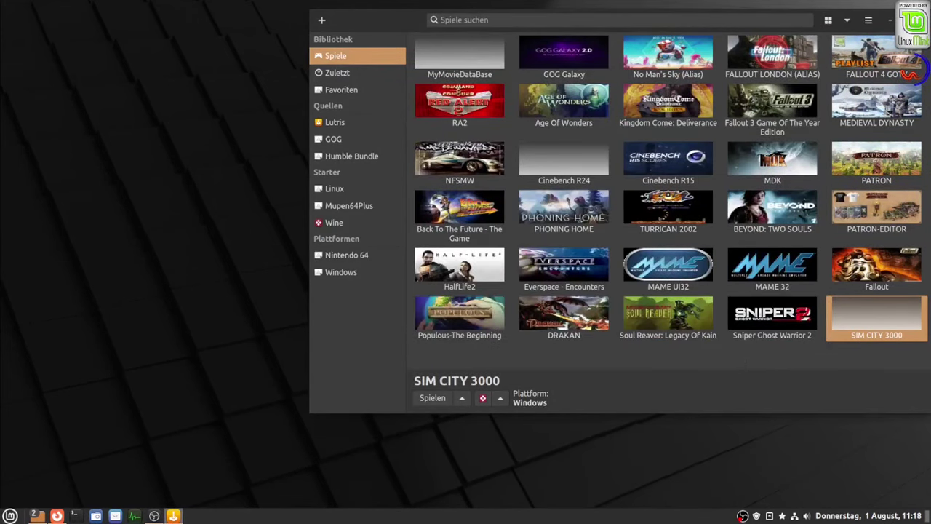
# - Open the Lutris settings and look through the available runners for the Wine runner
pyautogui.click(869, 21)
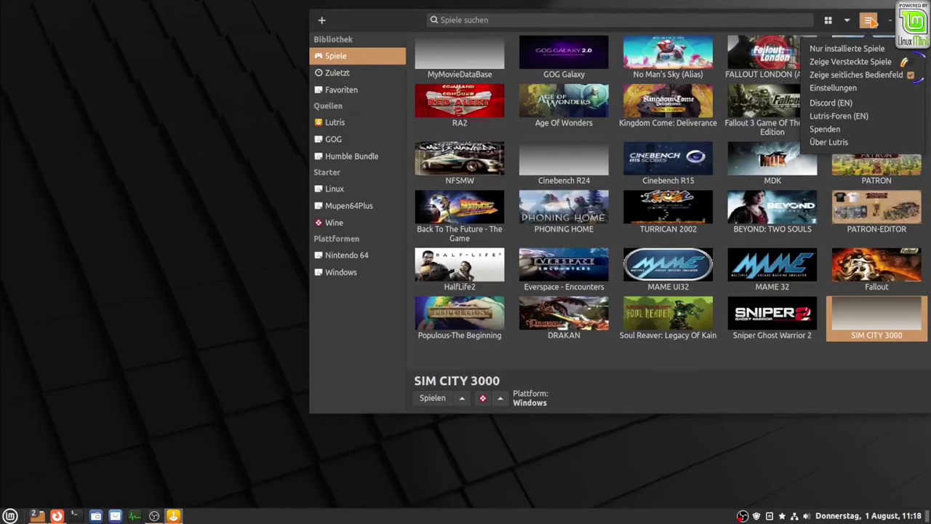
pyautogui.click(855, 87)
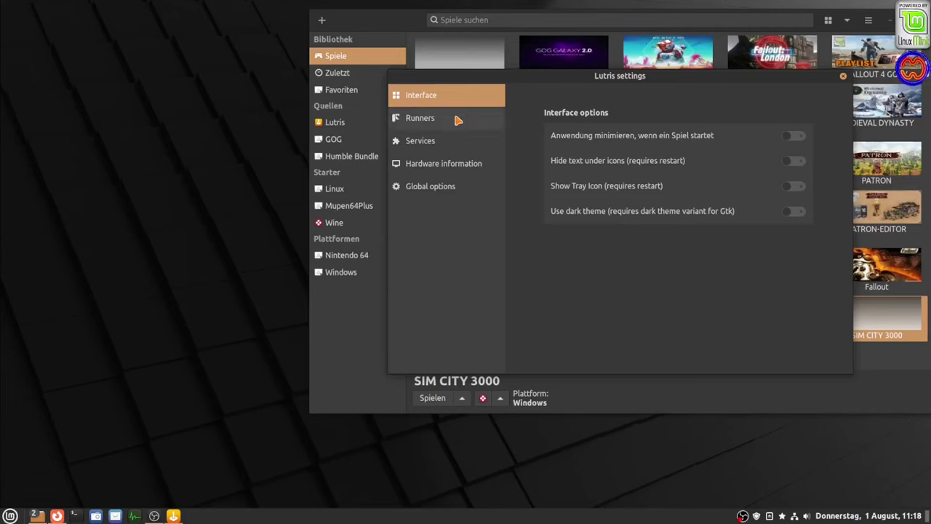
pyautogui.click(425, 122)
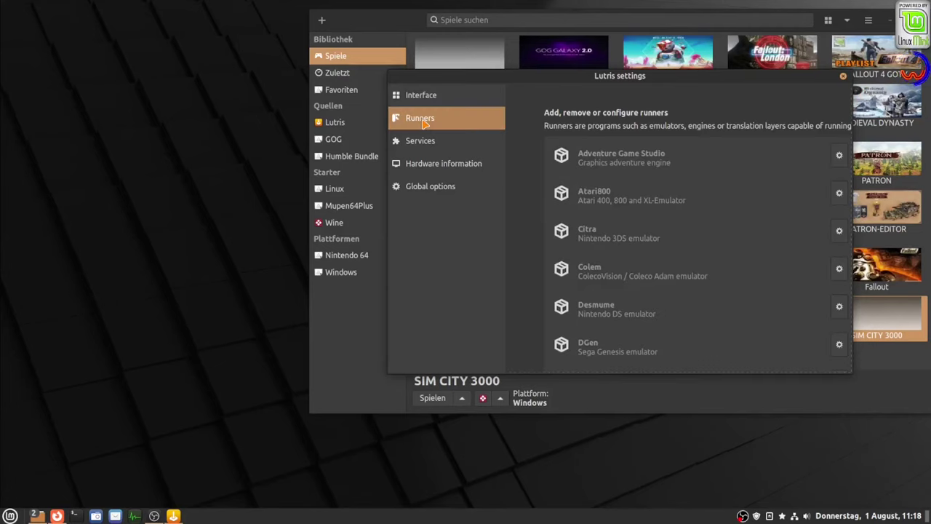
pyautogui.scroll(-3, 684, 195)
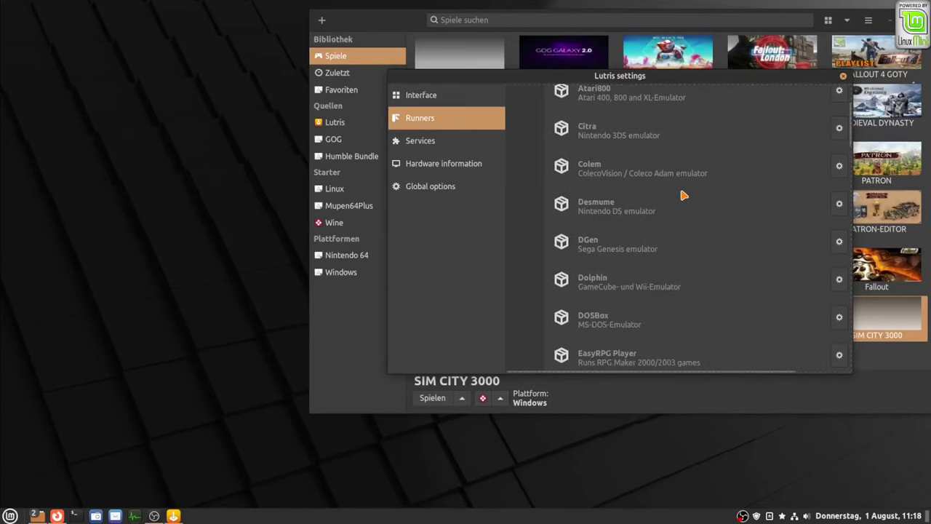
pyautogui.scroll(3, 684, 195)
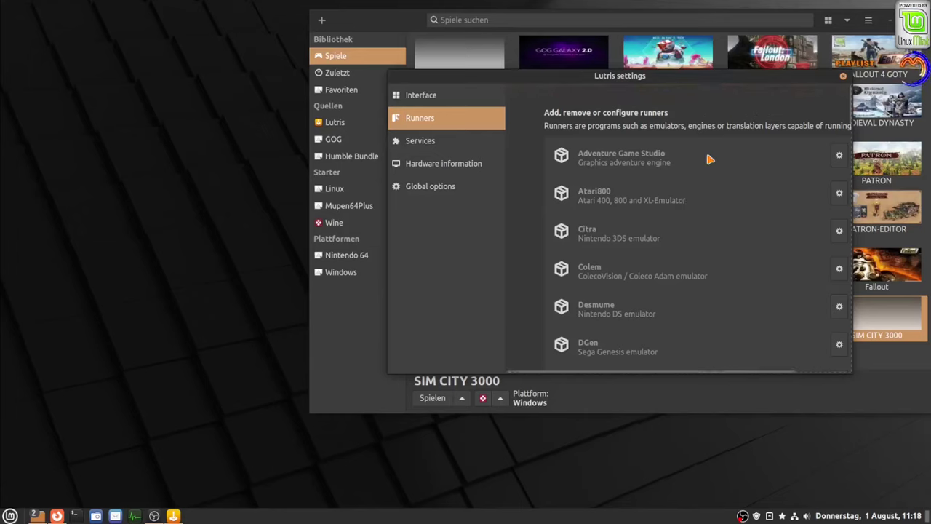
pyautogui.scroll(-2, 704, 174)
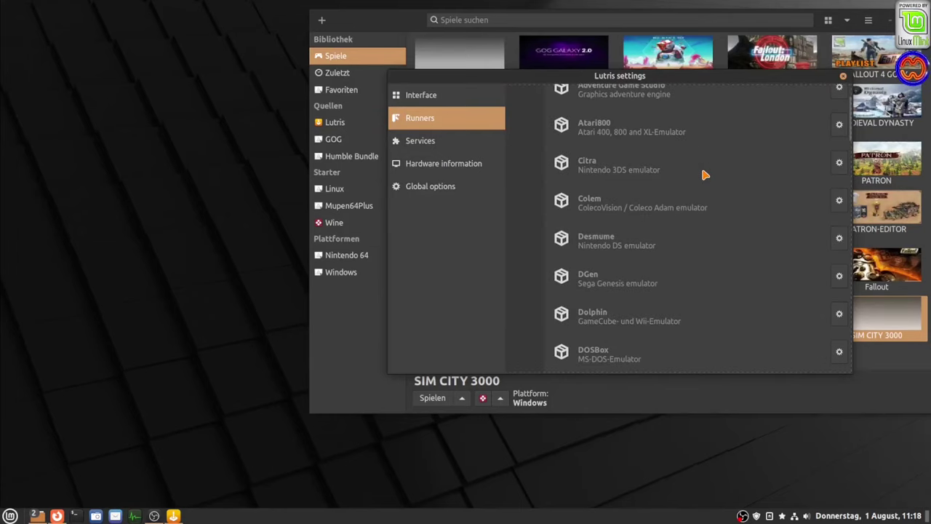
pyautogui.scroll(-3, 704, 175)
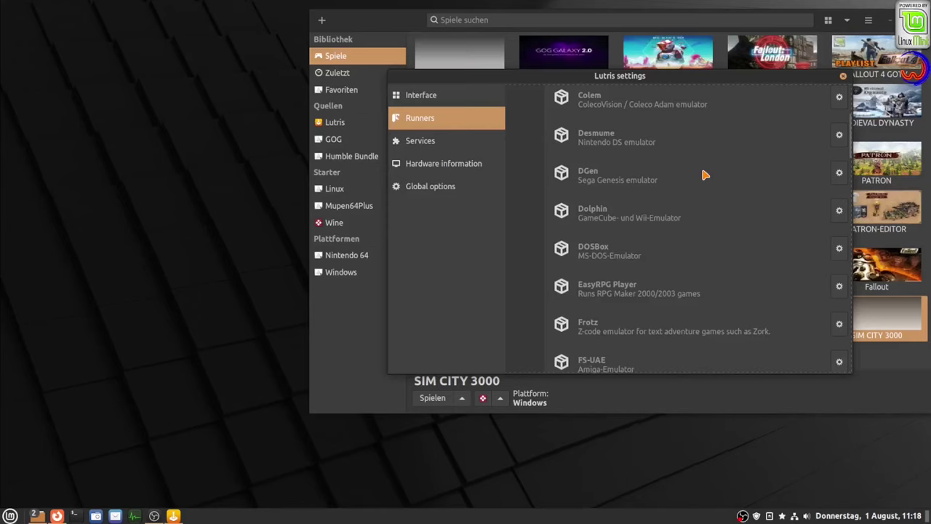
pyautogui.scroll(-2, 703, 175)
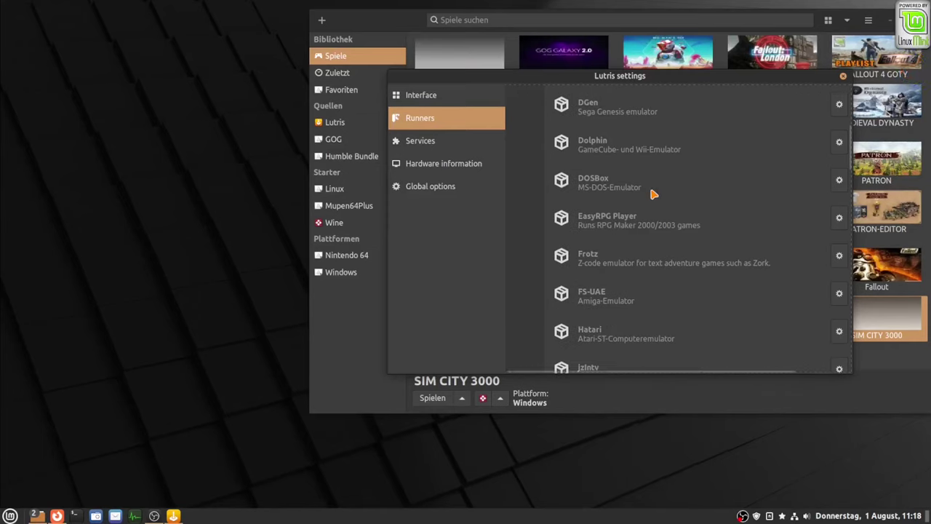
pyautogui.scroll(-6, 684, 201)
pyautogui.scroll(-8, 683, 201)
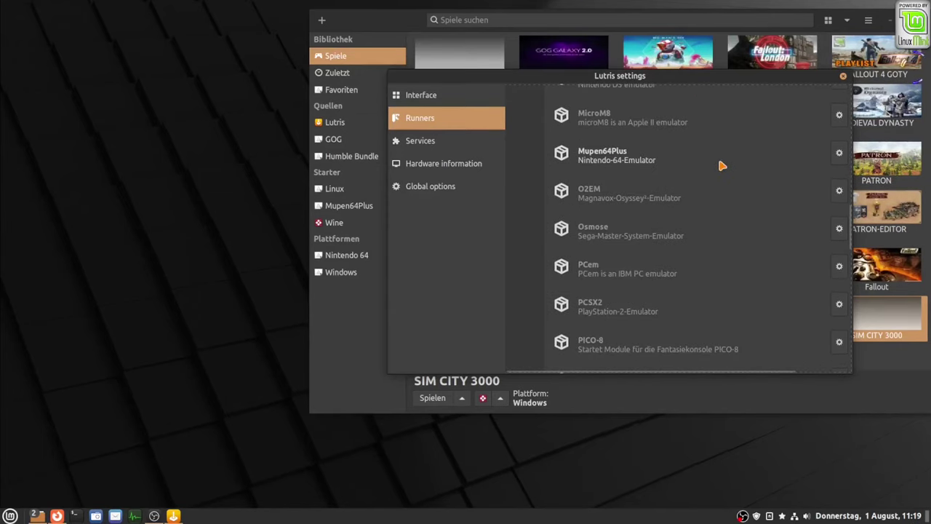
pyautogui.scroll(-8, 702, 182)
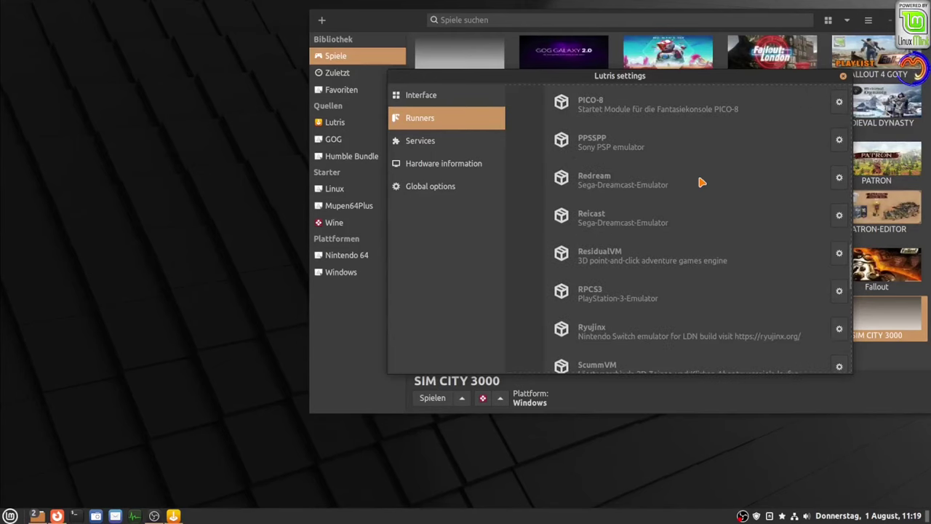
pyautogui.scroll(-13, 702, 182)
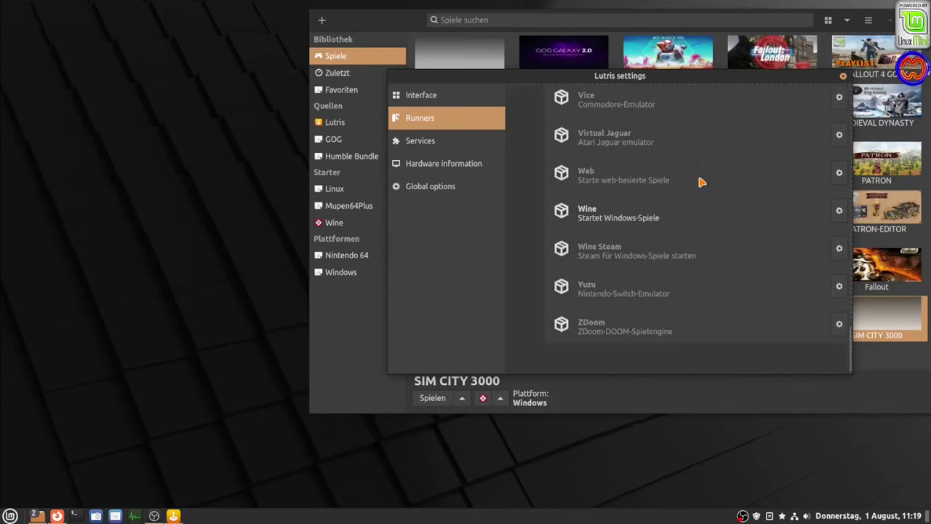
# - Review the list of installed Wine versions in the Wine runner's version manager, and close the Lutris settings
pyautogui.scroll(20, 702, 182)
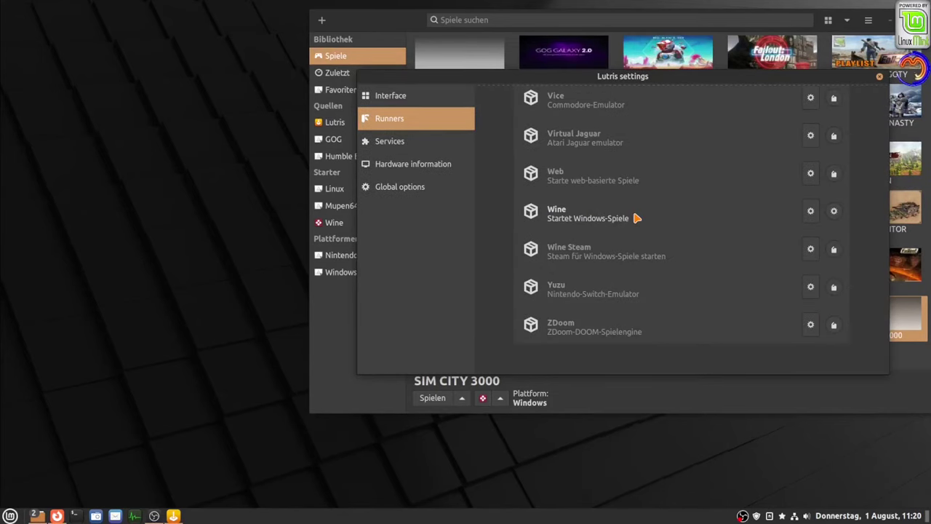
pyautogui.click(833, 211)
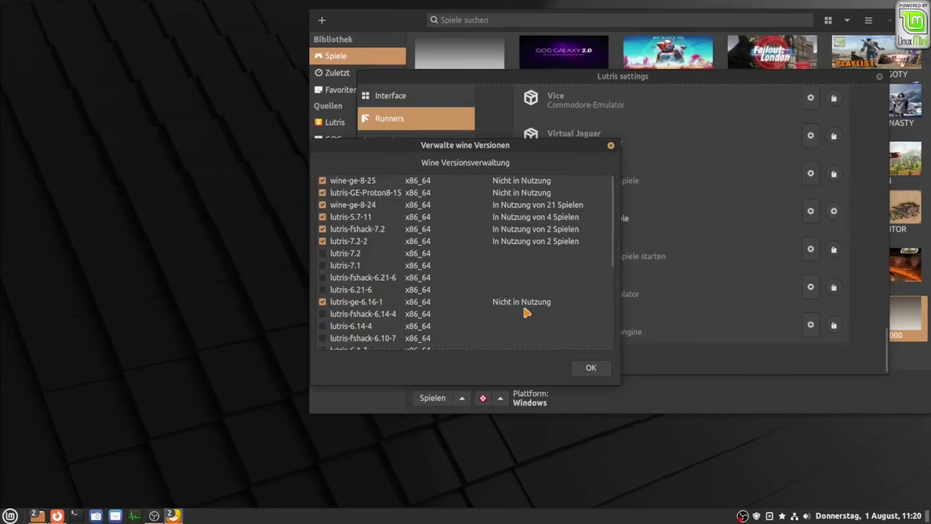
pyautogui.moveTo(538, 150); pyautogui.dragTo(598, 47)
pyautogui.moveTo(557, 280); pyautogui.dragTo(560, 457)
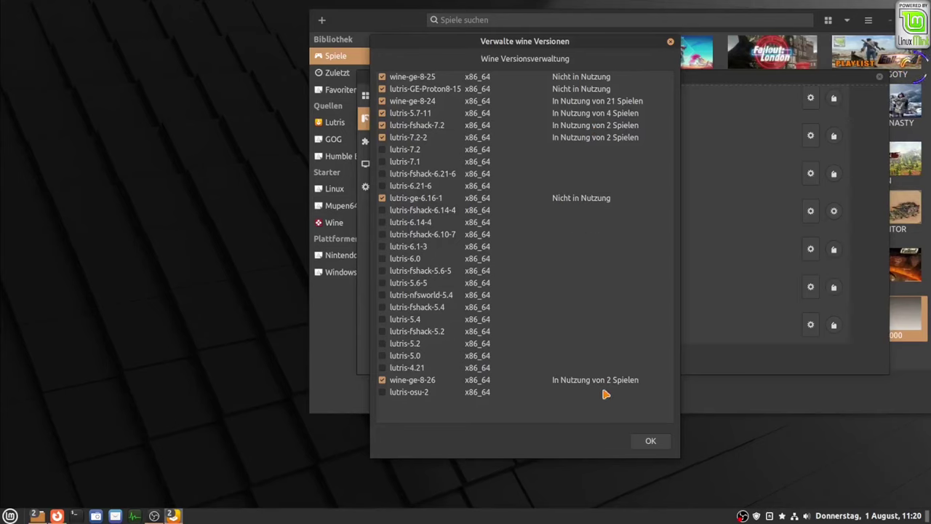
pyautogui.click(651, 445)
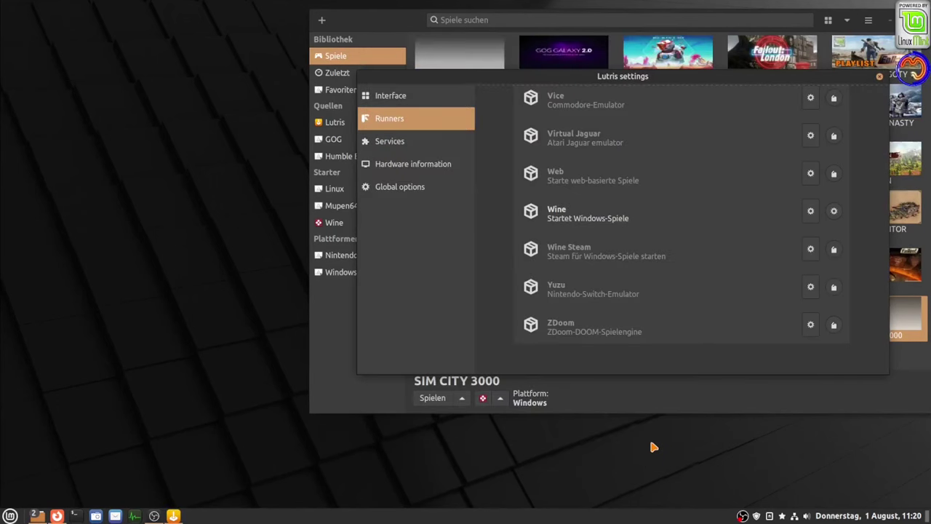
pyautogui.click(879, 80)
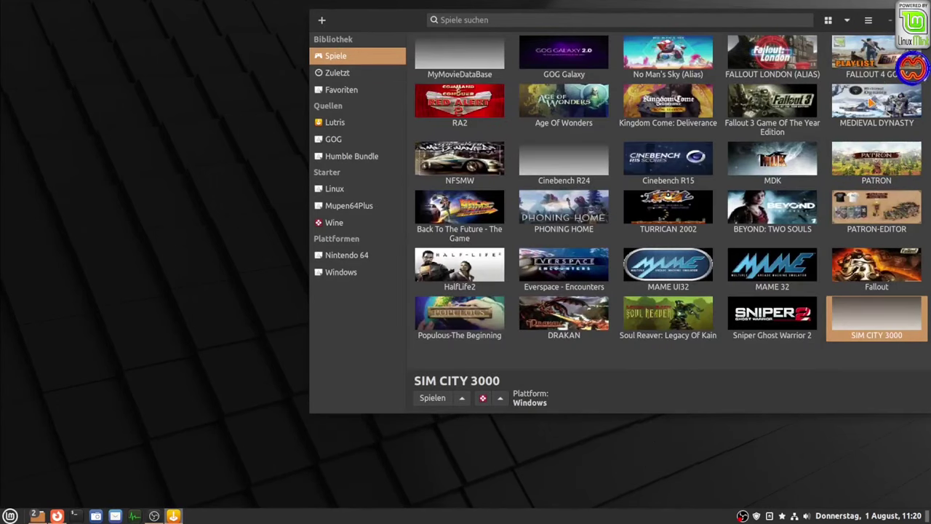
# - Set the executable of SIM CITY 3000 to SETUP.EXE from SETUP/GERMAN on the SIMCITY3000 disc and save the configuration
pyautogui.rightClick(873, 320)
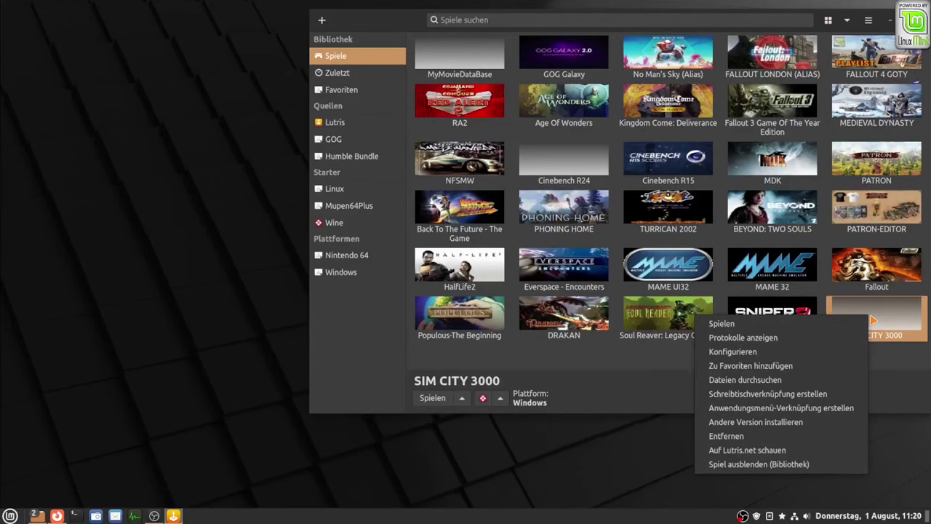
pyautogui.click(733, 351)
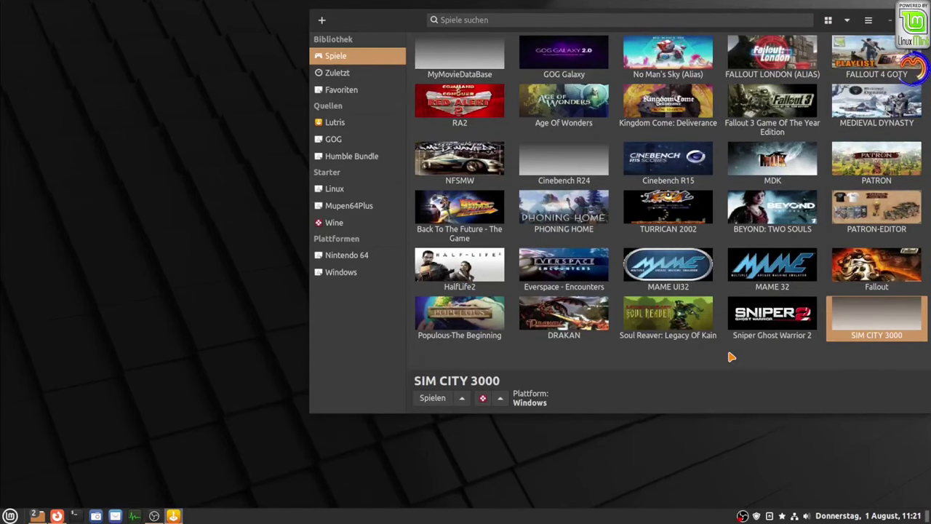
pyautogui.moveTo(594, 84); pyautogui.dragTo(487, 53)
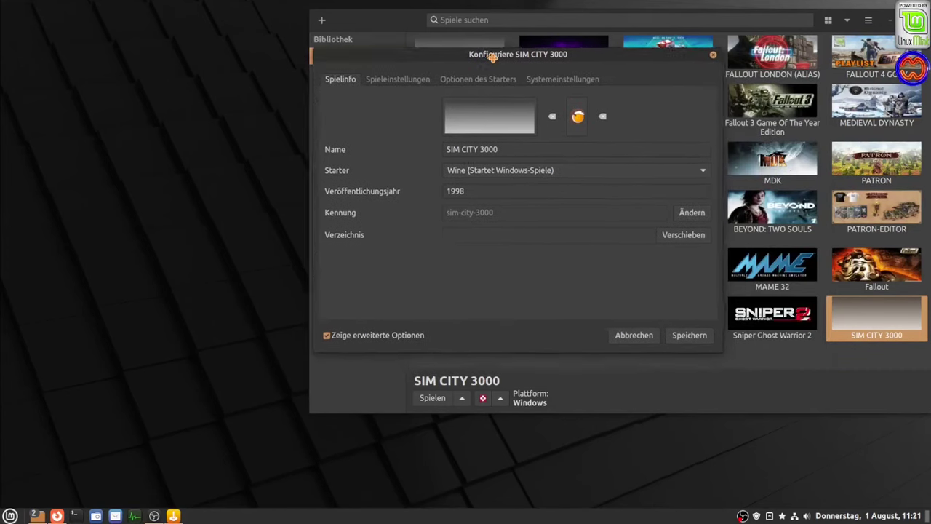
pyautogui.click(387, 73)
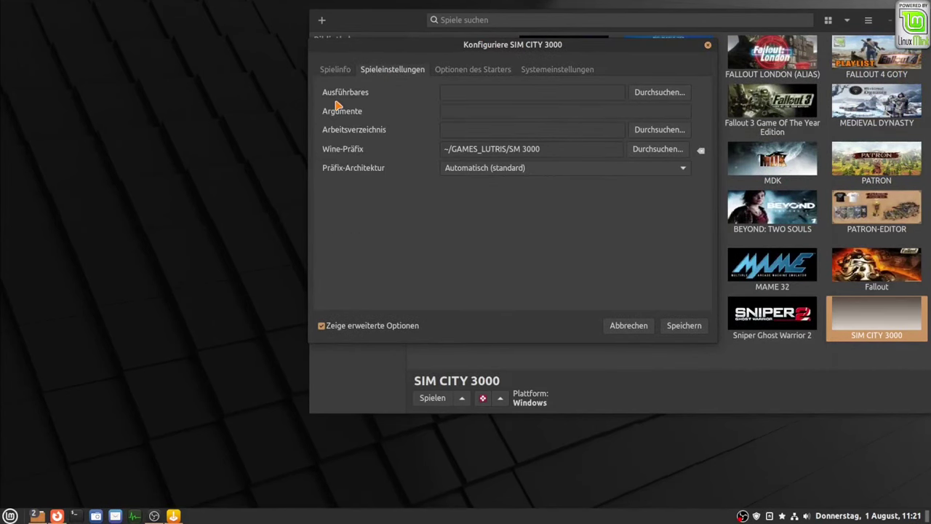
pyautogui.click(672, 97)
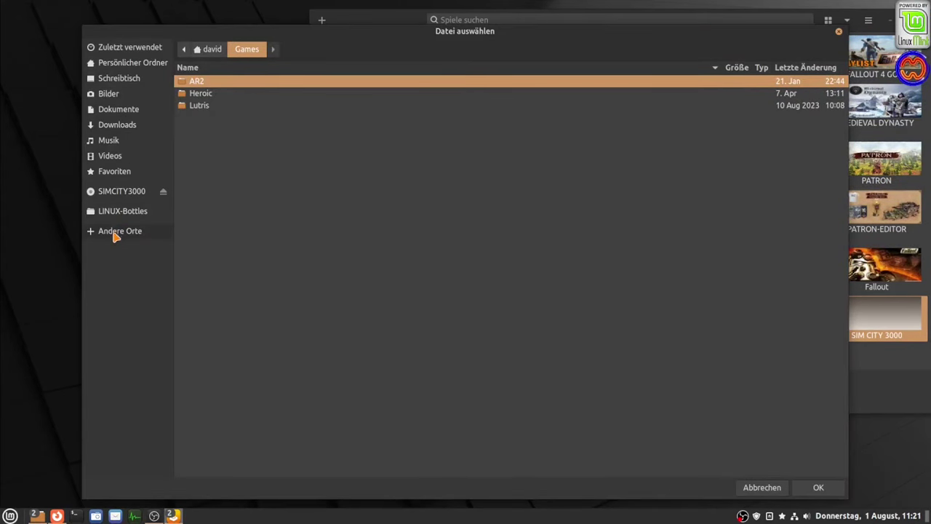
pyautogui.click(116, 192)
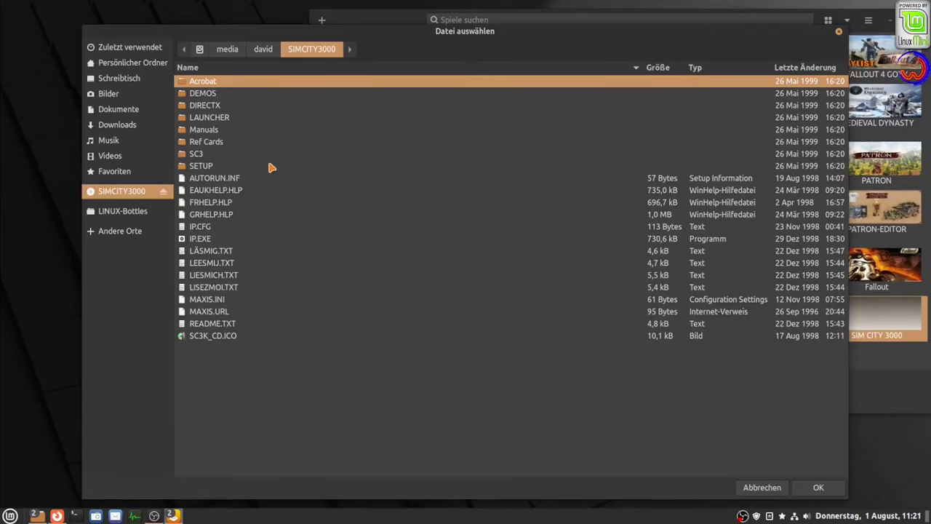
pyautogui.doubleClick(210, 166)
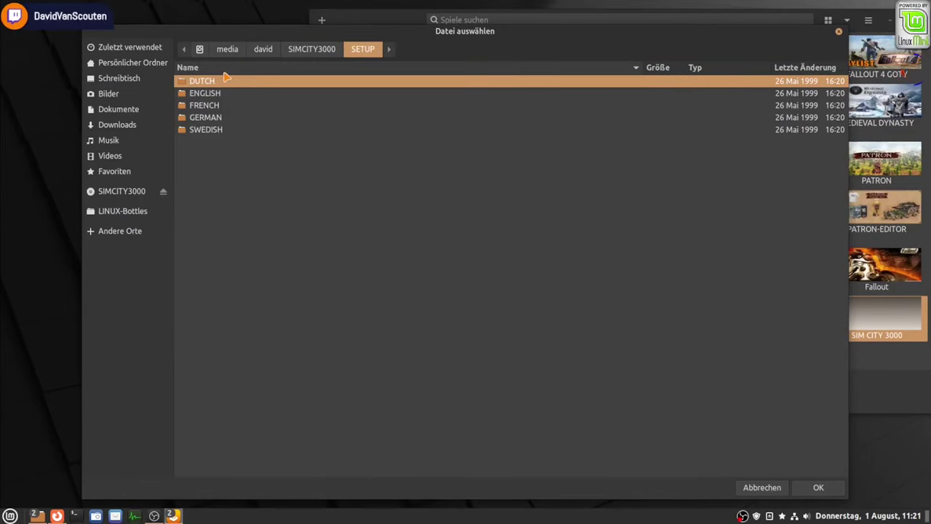
pyautogui.doubleClick(207, 118)
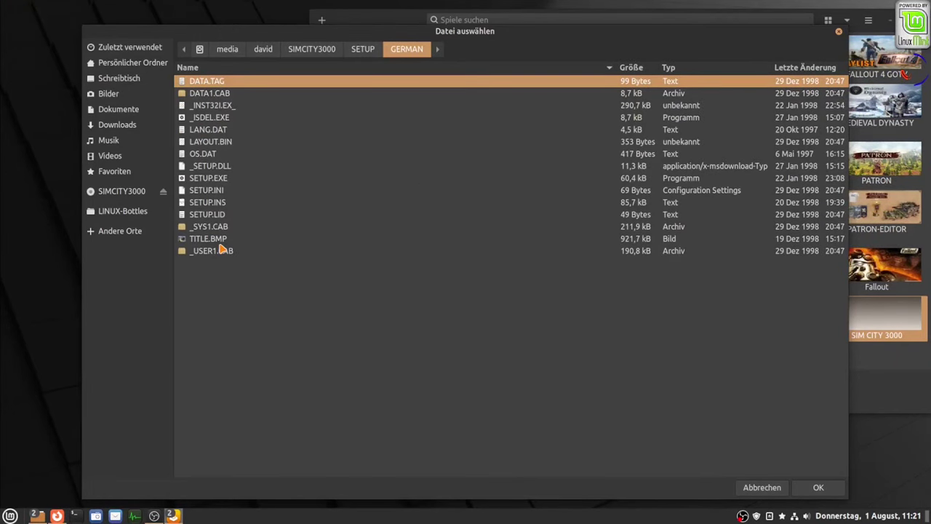
pyautogui.click(214, 182)
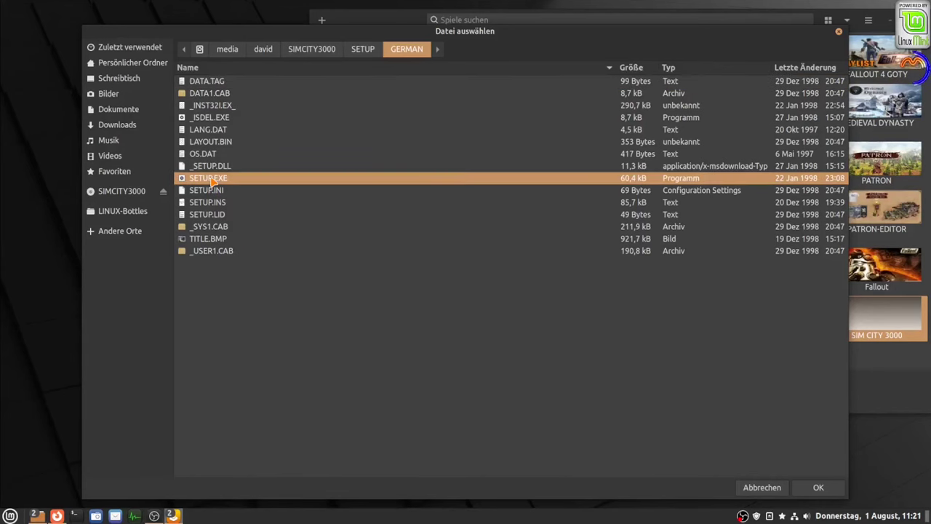
pyautogui.click(819, 489)
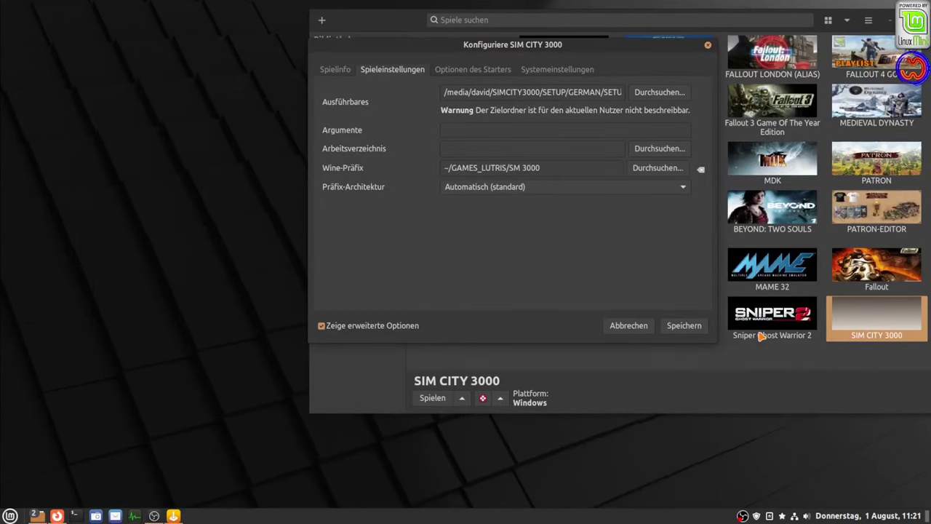
pyautogui.click(683, 326)
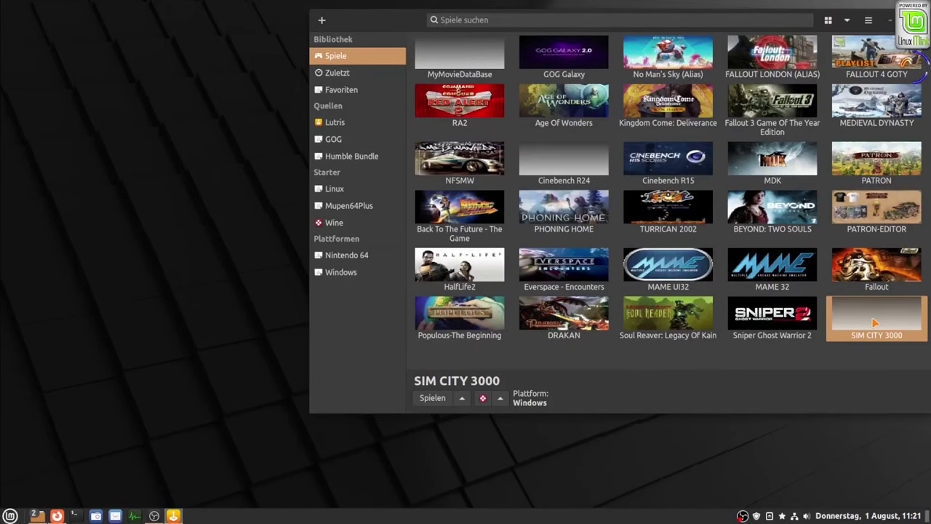
# - Launch SIM CITY 3000 and complete its setup with the default destination and program folder, closing the Maxis folder window
pyautogui.click(436, 401)
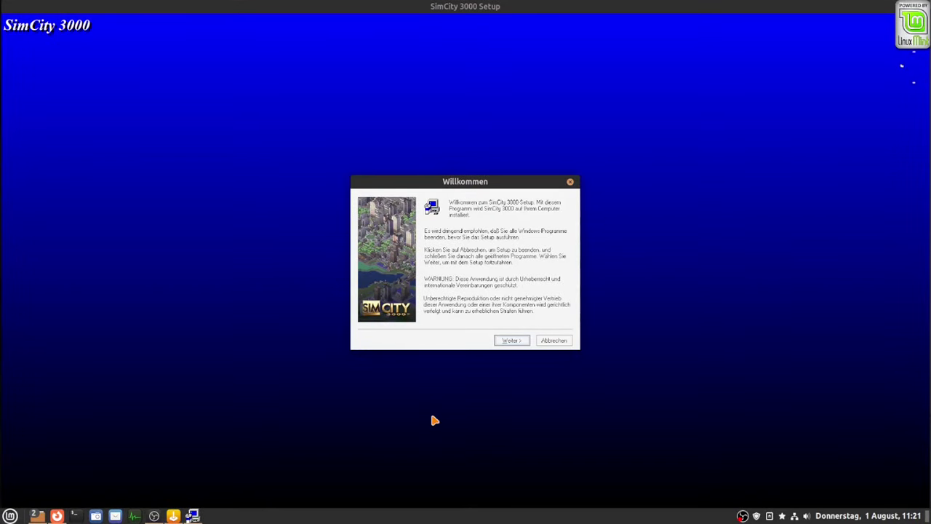
pyautogui.click(510, 340)
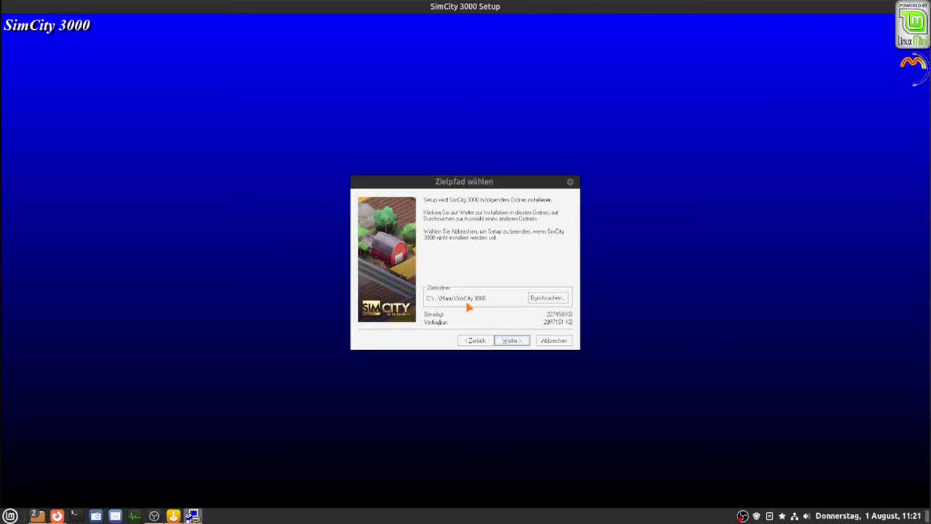
pyautogui.click(511, 340)
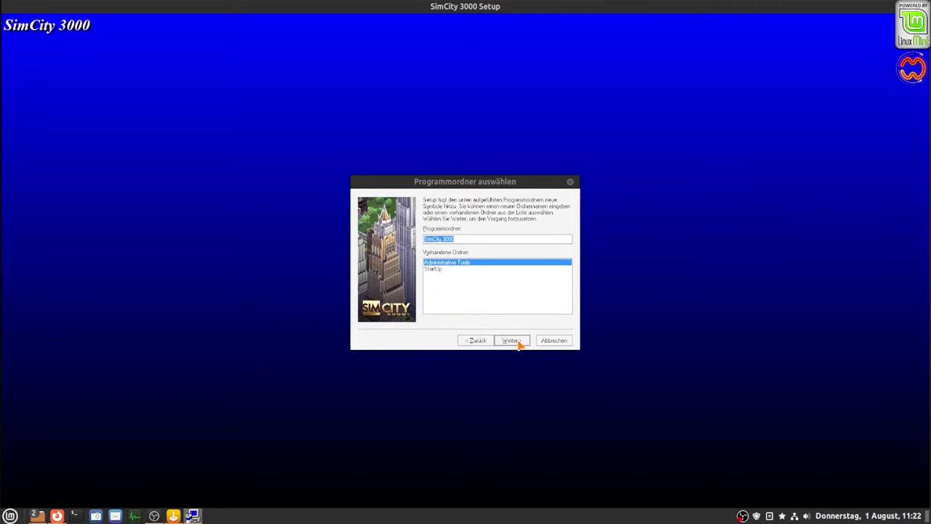
pyautogui.click(511, 340)
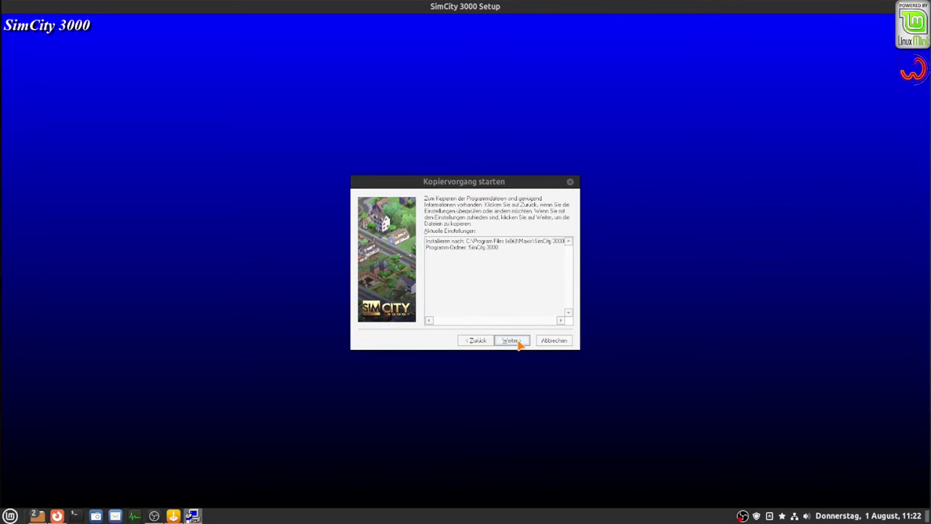
pyautogui.click(517, 344)
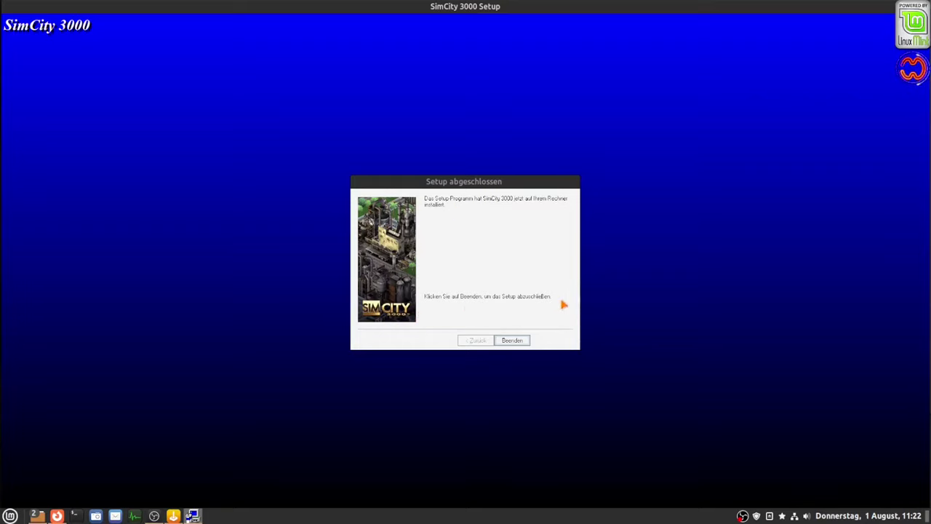
pyautogui.click(520, 341)
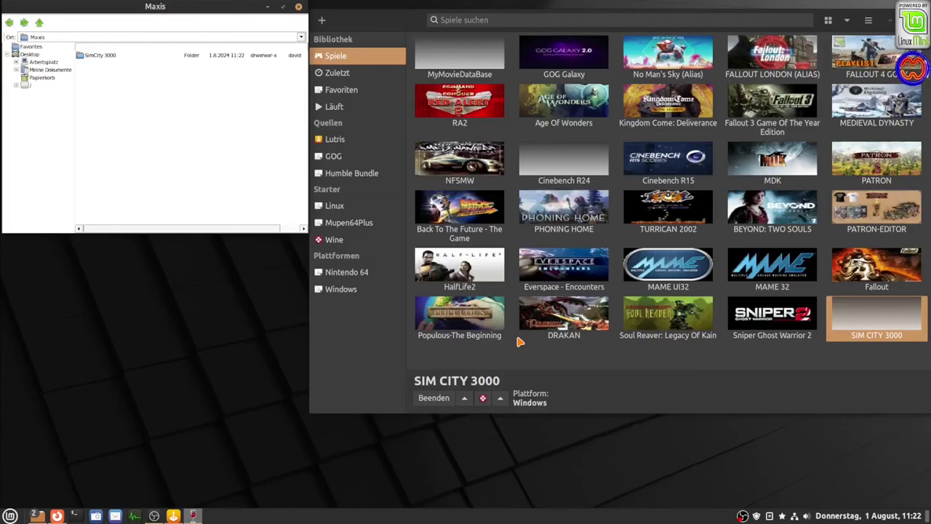
pyautogui.click(299, 7)
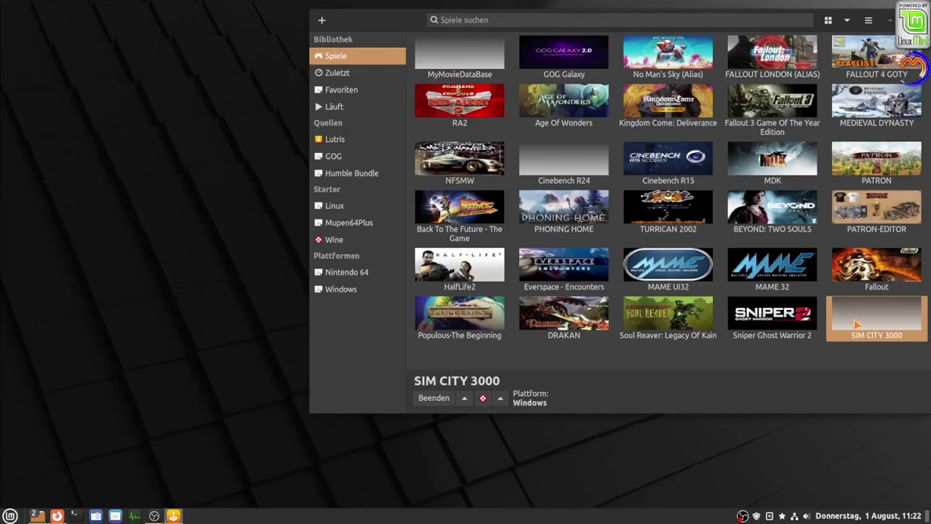
# - Open the file chooser for the executable in the game options of SIM CITY 3000's configuration
pyautogui.rightClick(857, 324)
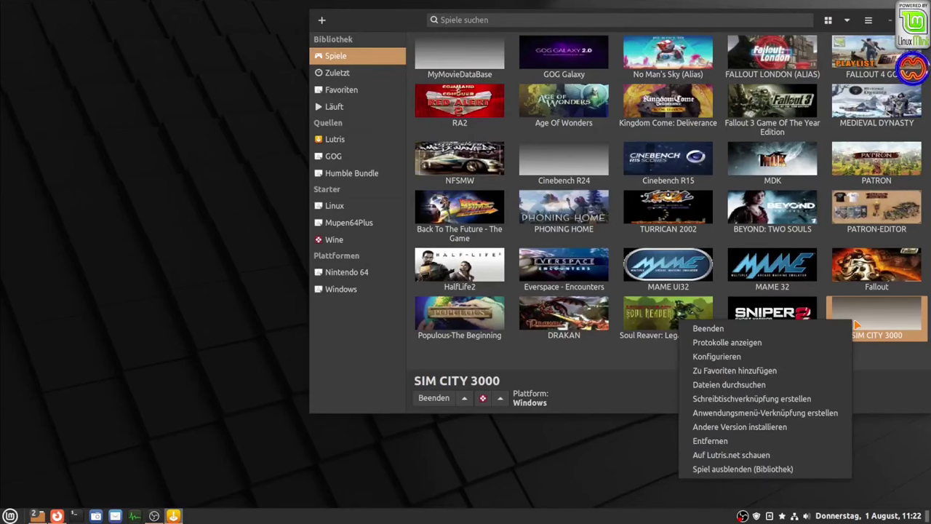
pyautogui.click(739, 357)
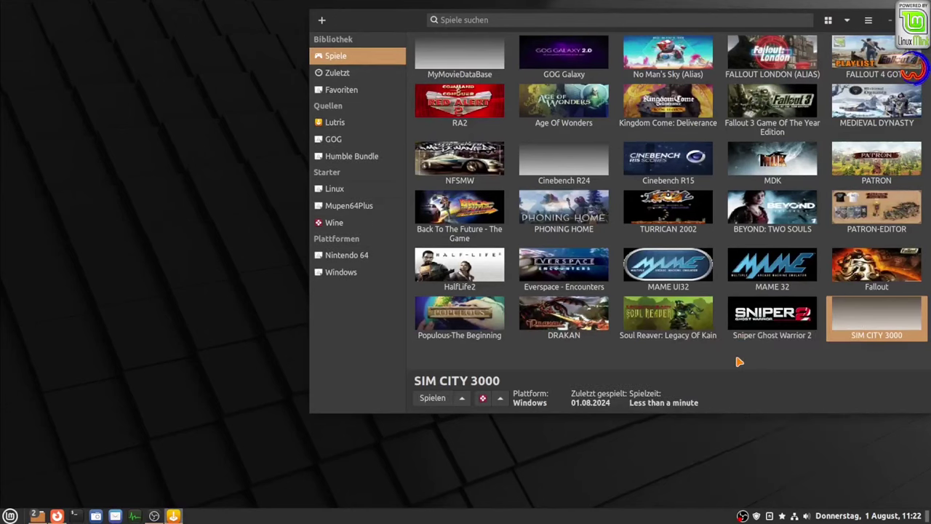
pyautogui.moveTo(702, 77); pyautogui.dragTo(457, 67)
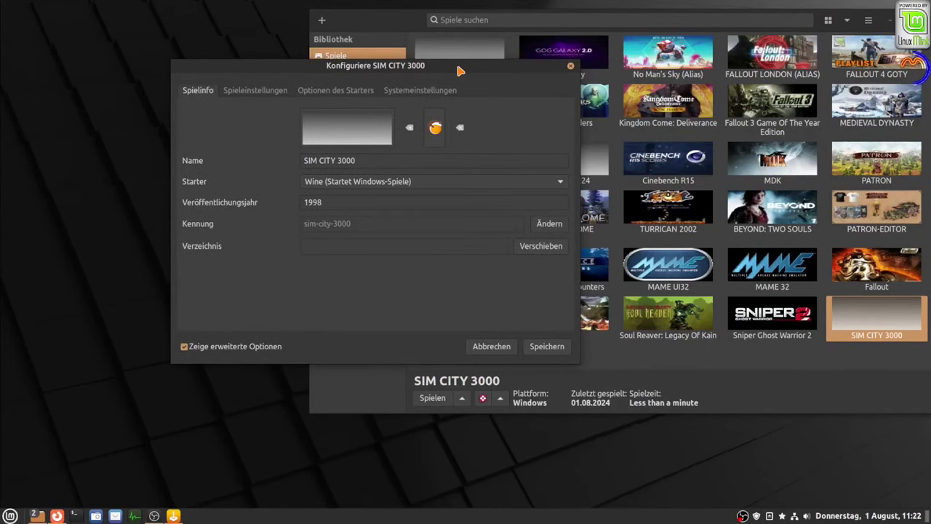
pyautogui.click(238, 95)
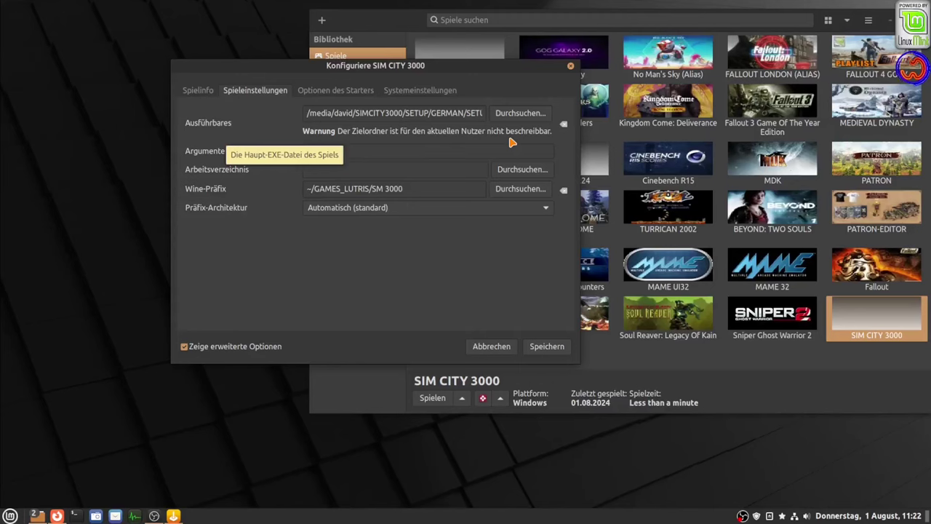
pyautogui.click(517, 114)
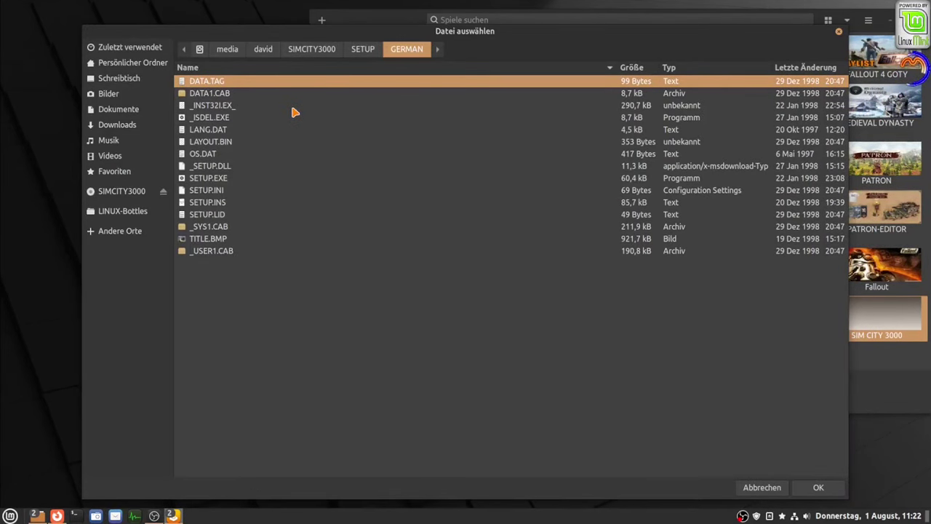
# - Browse to the SM 3000 prefix folder inside GAMES_LUTRIS in the home folder, sorting the folders by newest change
pyautogui.click(125, 80)
pyautogui.click(122, 63)
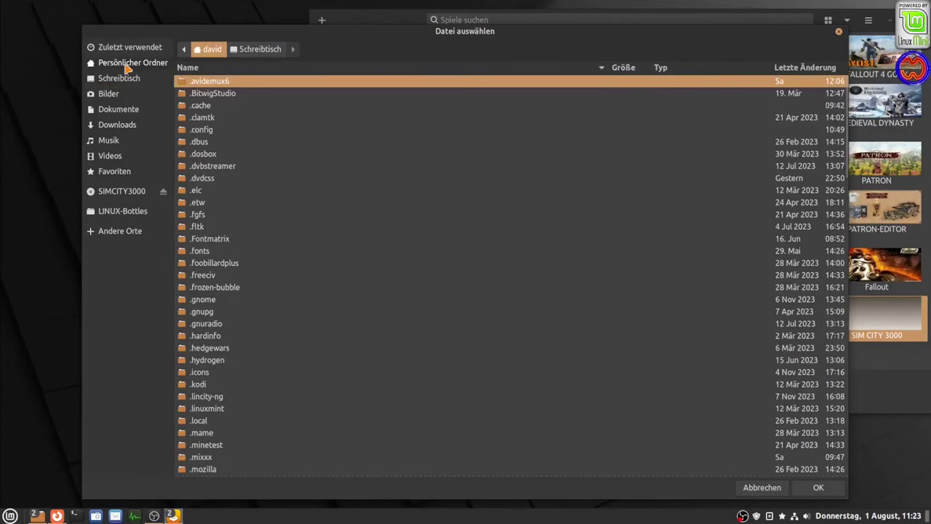
pyautogui.scroll(-5, 235, 218)
pyautogui.scroll(-8, 234, 255)
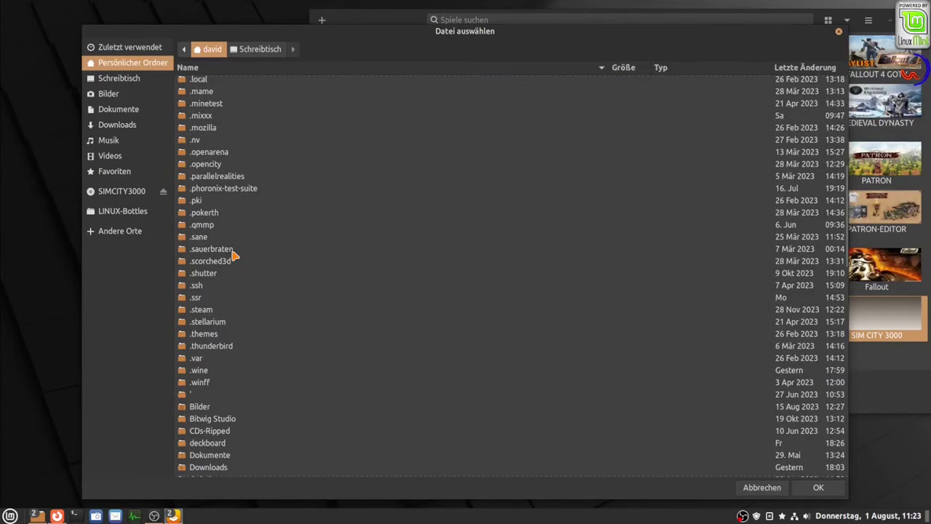
pyautogui.doubleClick(233, 249)
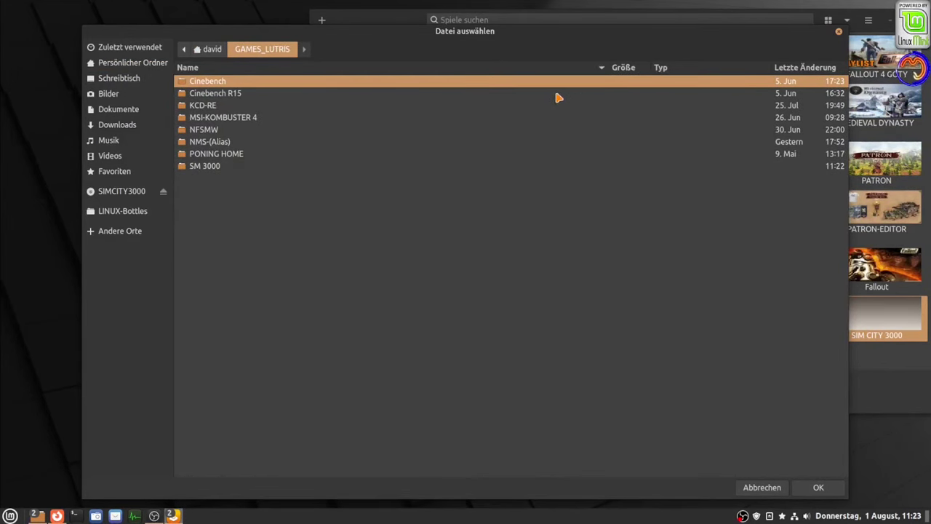
pyautogui.click(789, 69)
pyautogui.click(789, 69)
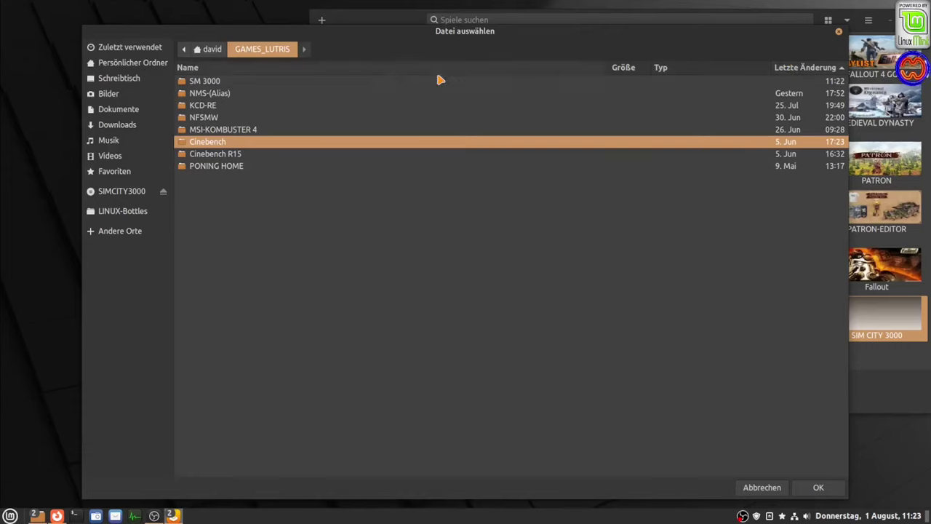
pyautogui.doubleClick(203, 82)
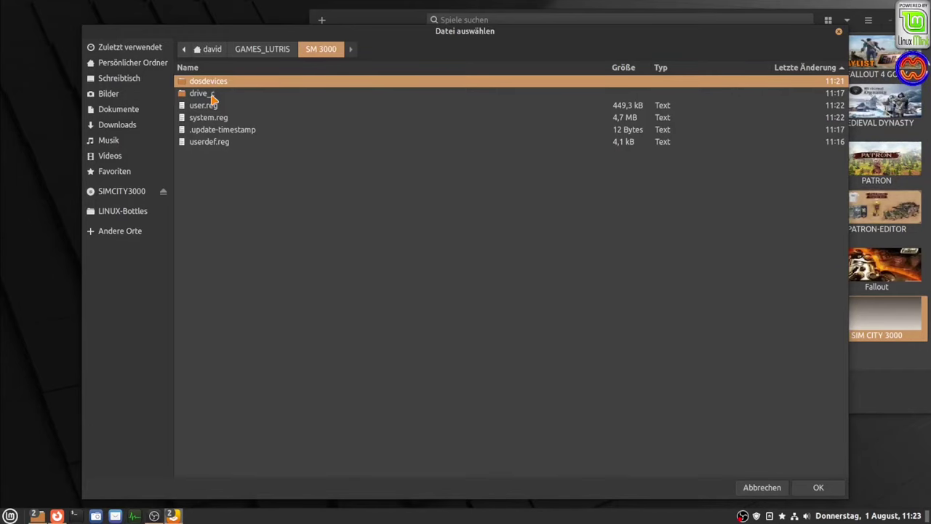
# - Set the executable to SC3.EXE from drive_c/Program Files (x86)/Maxis/SimCity 3000/Game and save the configuration
pyautogui.doubleClick(200, 93)
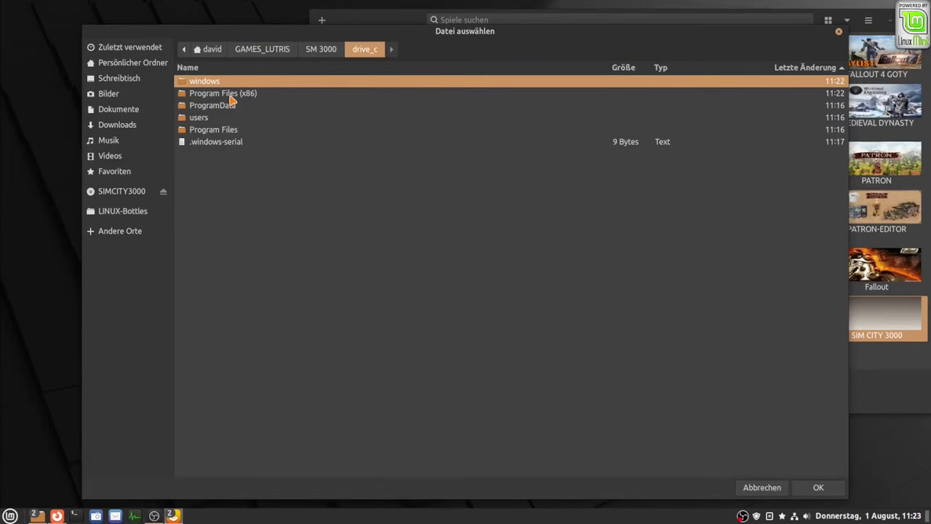
pyautogui.doubleClick(226, 94)
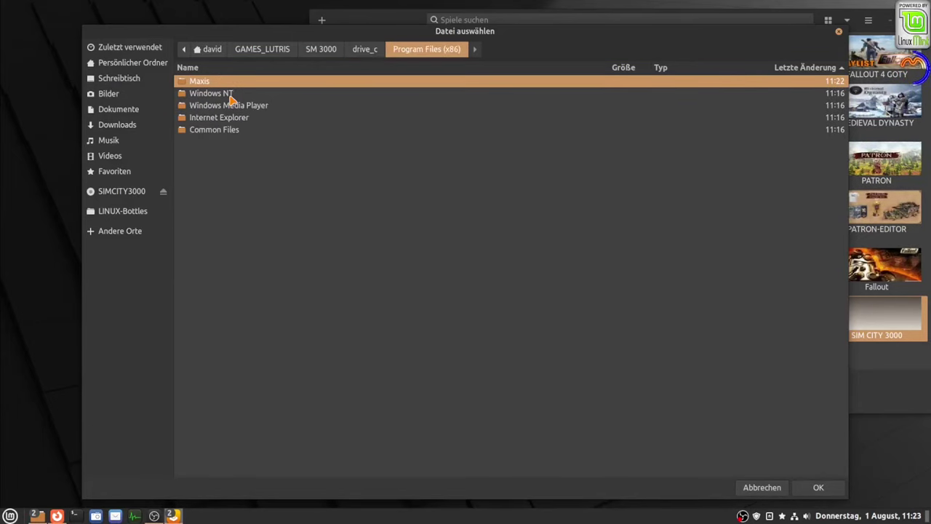
pyautogui.doubleClick(210, 82)
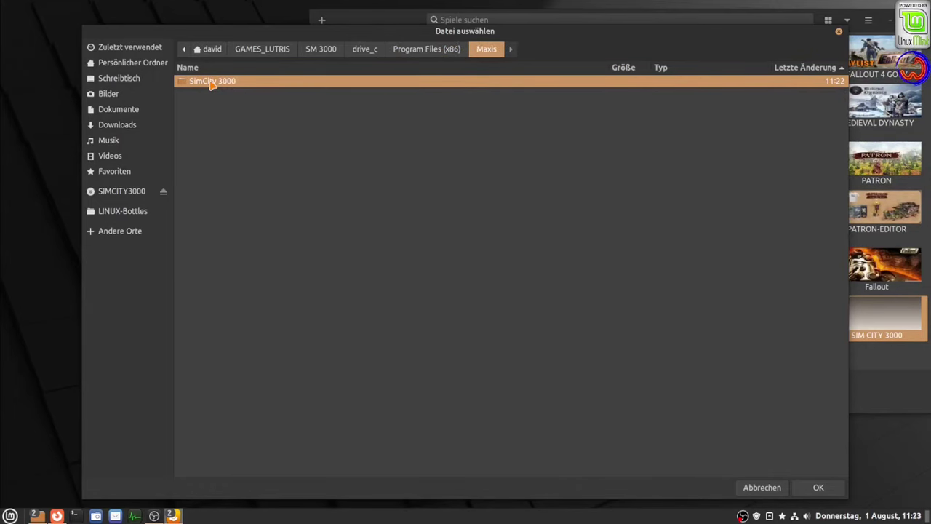
pyautogui.doubleClick(212, 82)
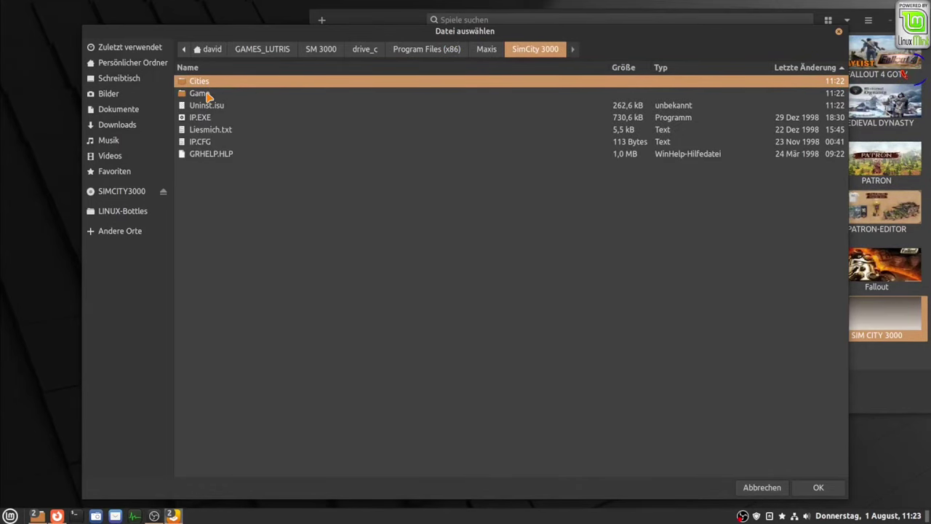
pyautogui.doubleClick(206, 94)
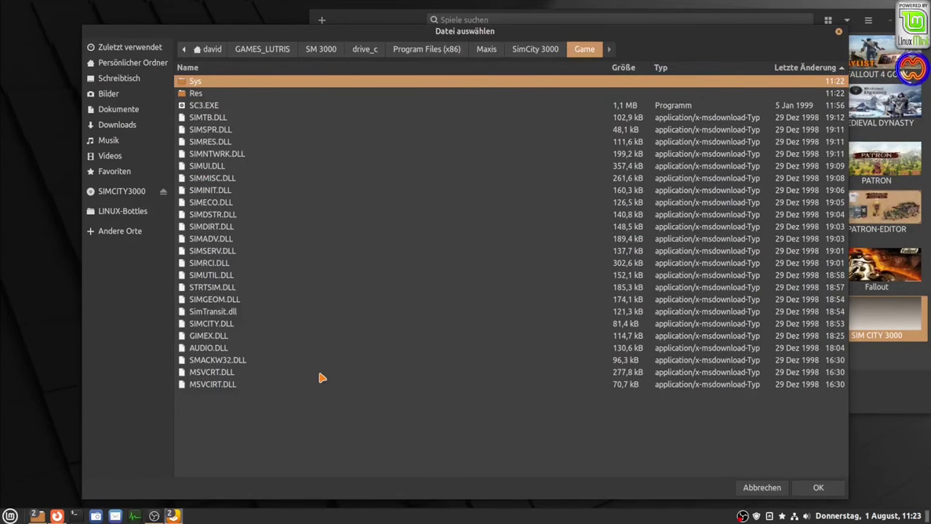
pyautogui.click(211, 106)
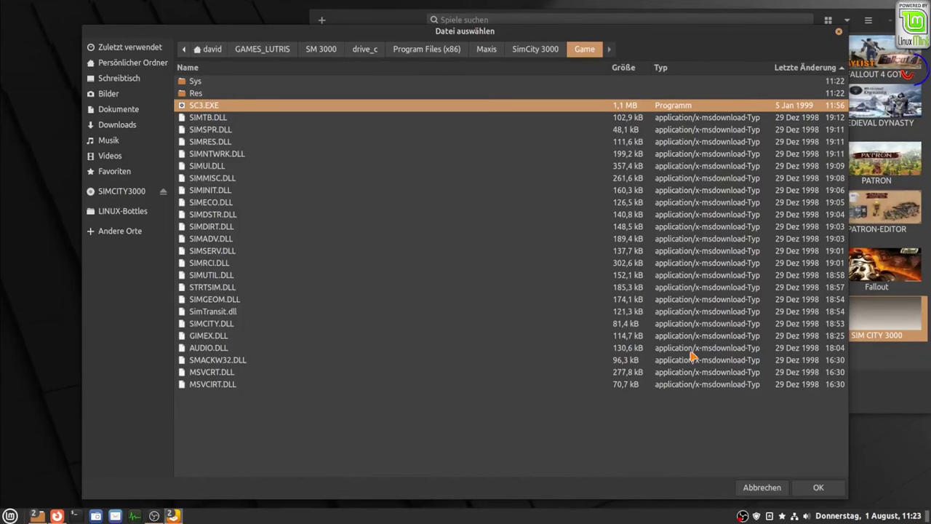
pyautogui.click(819, 490)
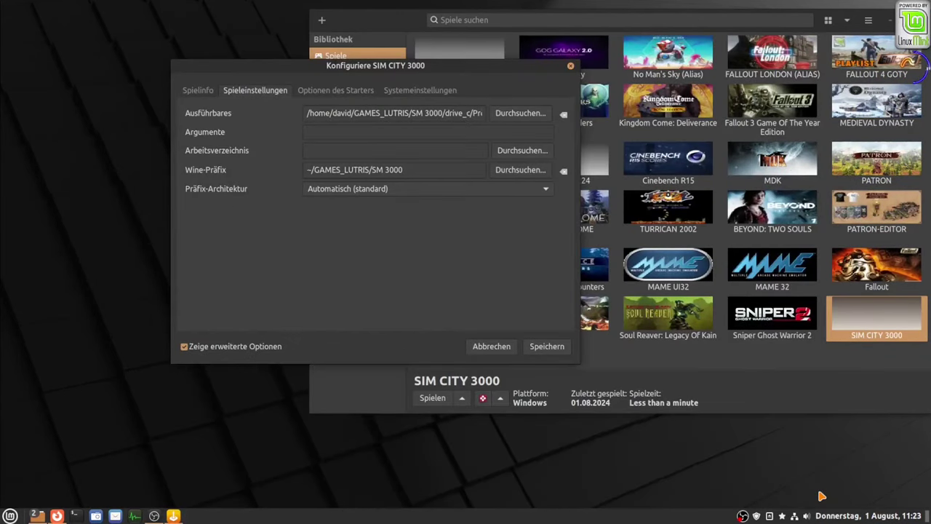
pyautogui.click(568, 347)
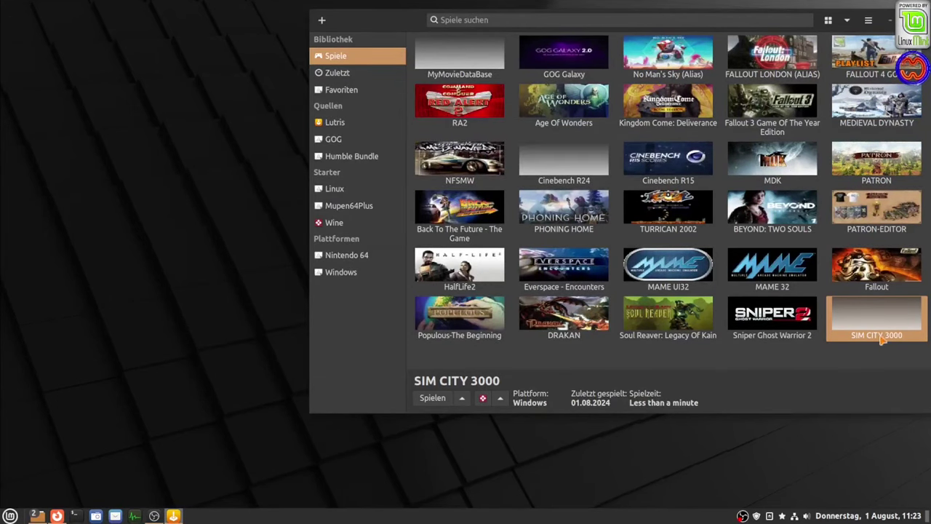
# - Launch SIM CITY 3000 from the library and bring its game window to the foreground
pyautogui.click(433, 399)
pyautogui.moveTo(194, 515)
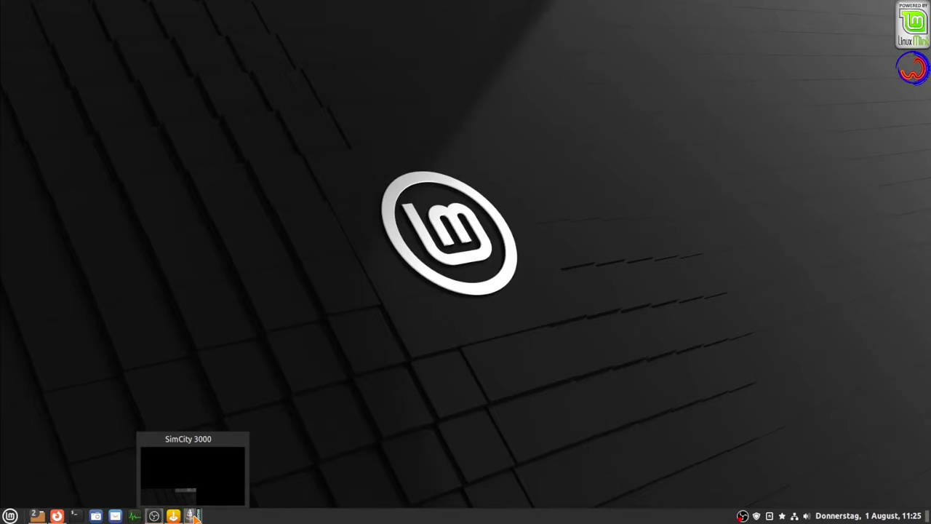
pyautogui.click(193, 516)
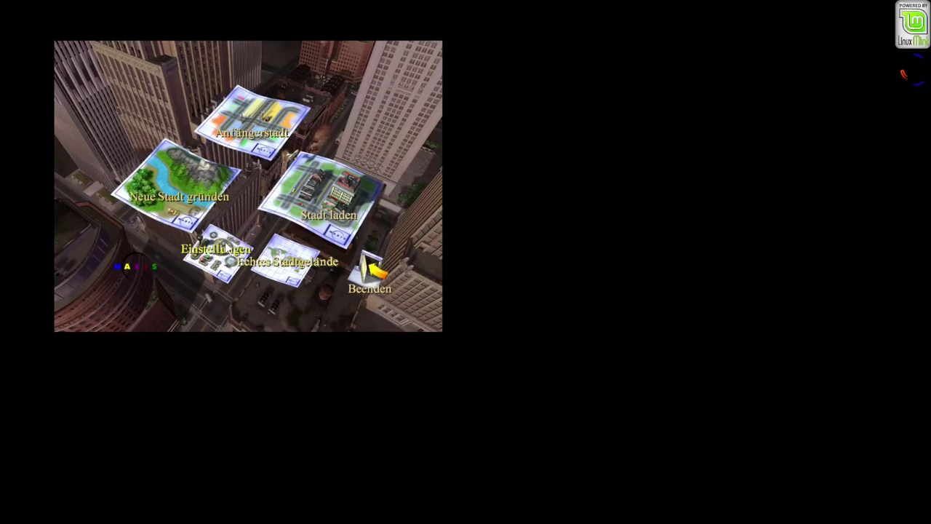
# - Load the beginner city Capitol City with the default name and medium difficulty, and dismiss the startup tip
pyautogui.click(256, 105)
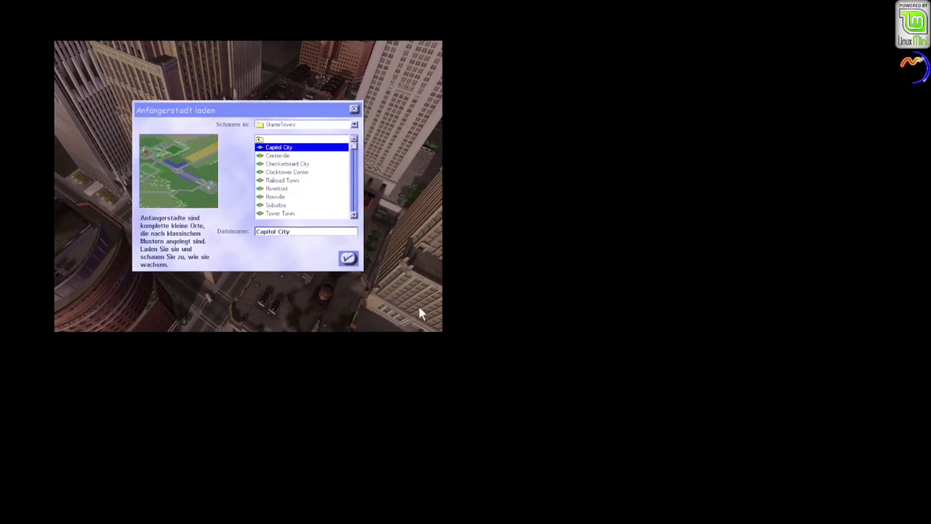
pyautogui.click(349, 259)
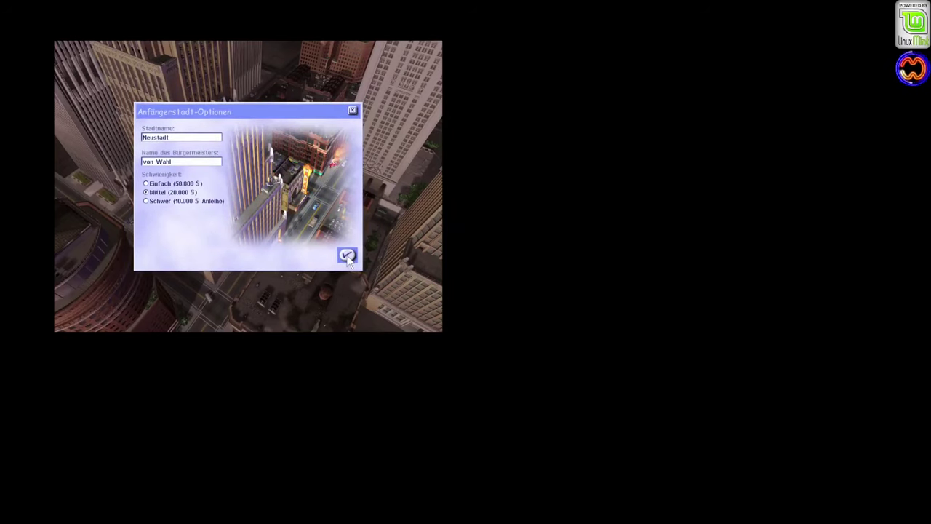
pyautogui.click(346, 257)
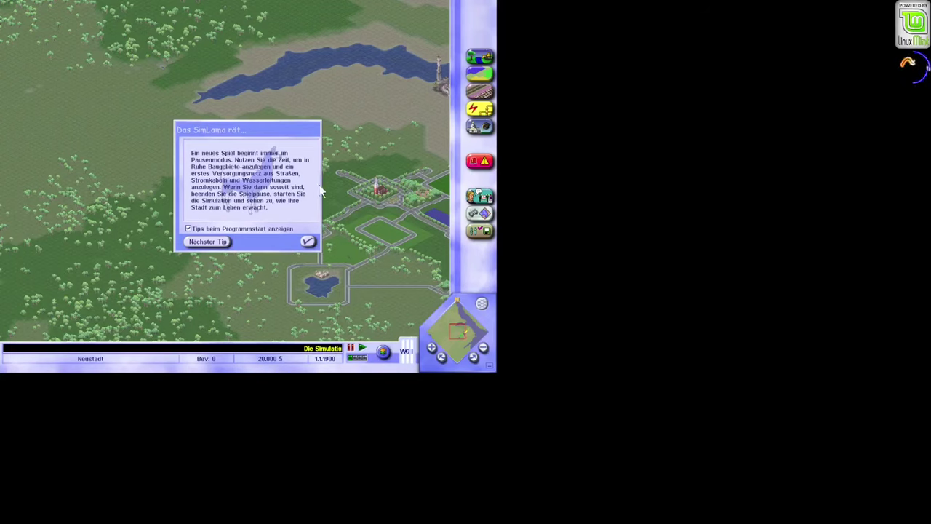
pyautogui.click(307, 241)
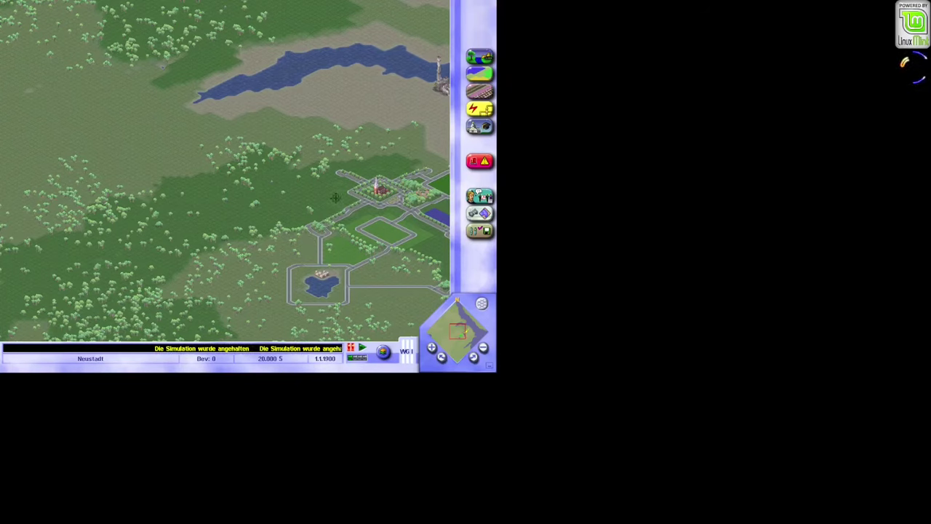
# - Set the game's screen resolution to 1280x1024 in its settings and confirm them
pyautogui.click(474, 231)
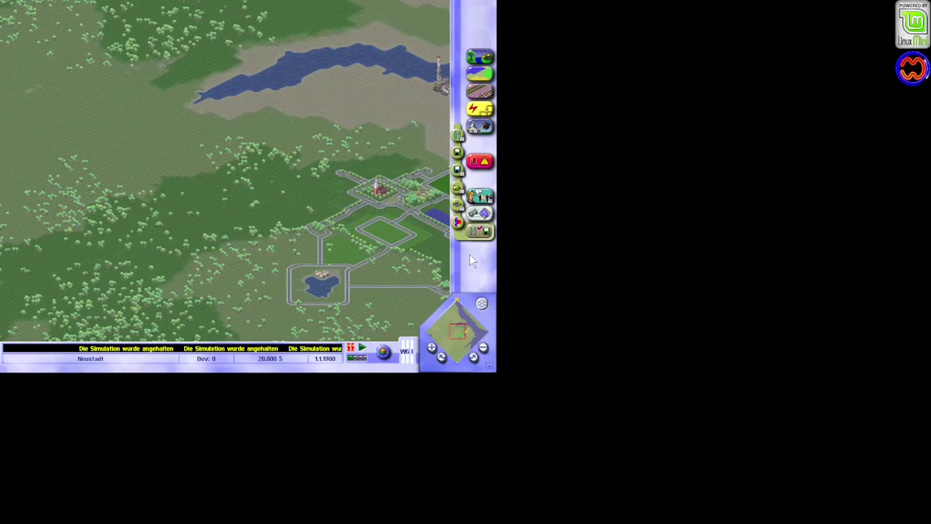
pyautogui.click(459, 167)
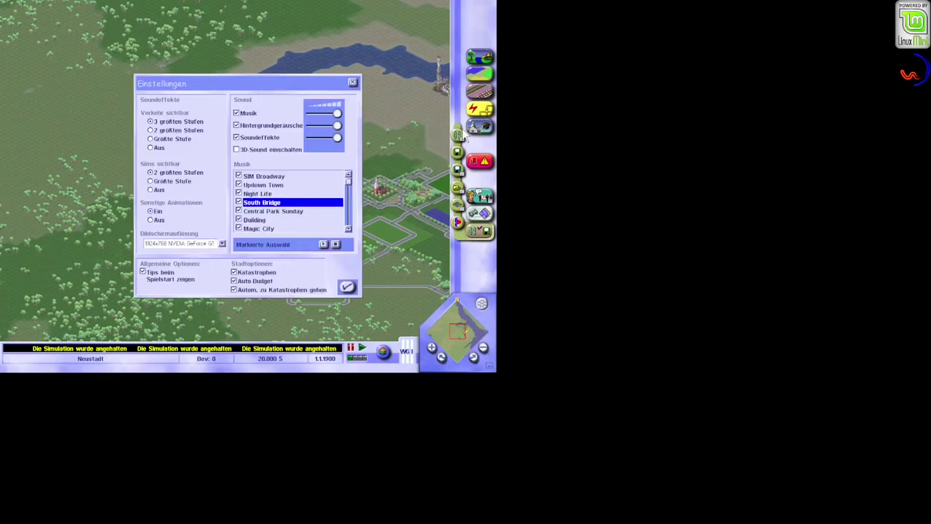
pyautogui.click(221, 244)
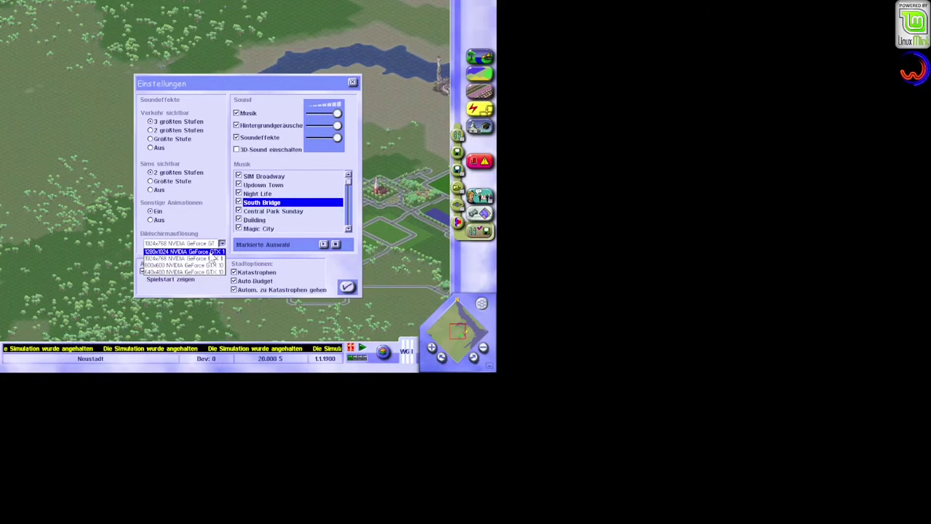
pyautogui.click(157, 251)
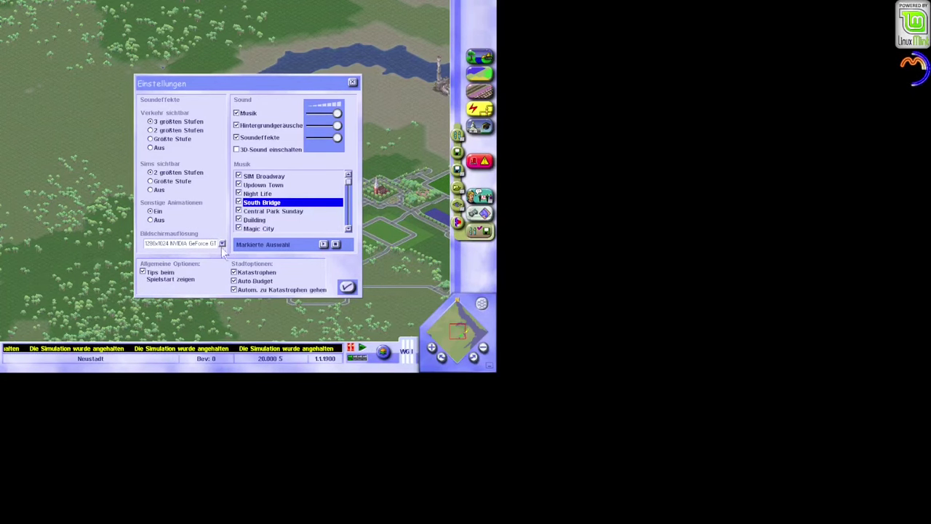
pyautogui.click(346, 288)
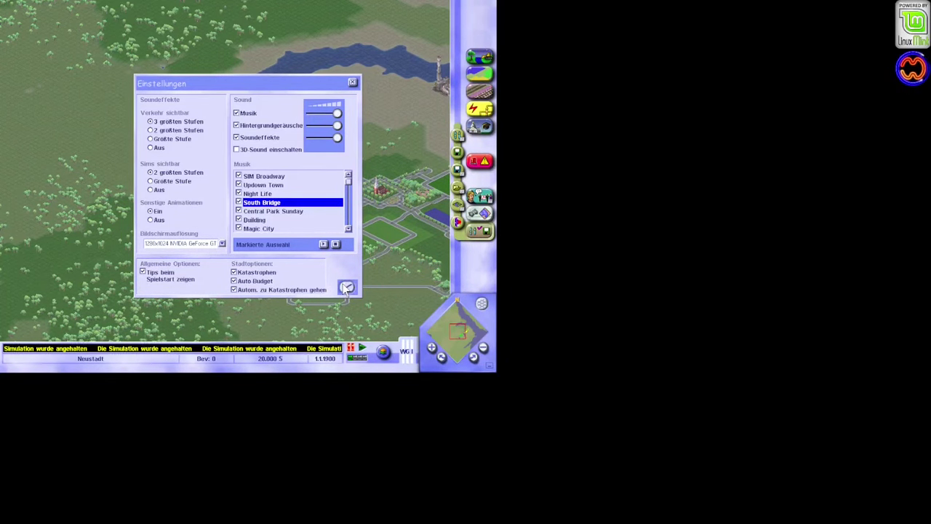
# - Cancel saving the city and quit the game without saving
pyautogui.click(202, 198)
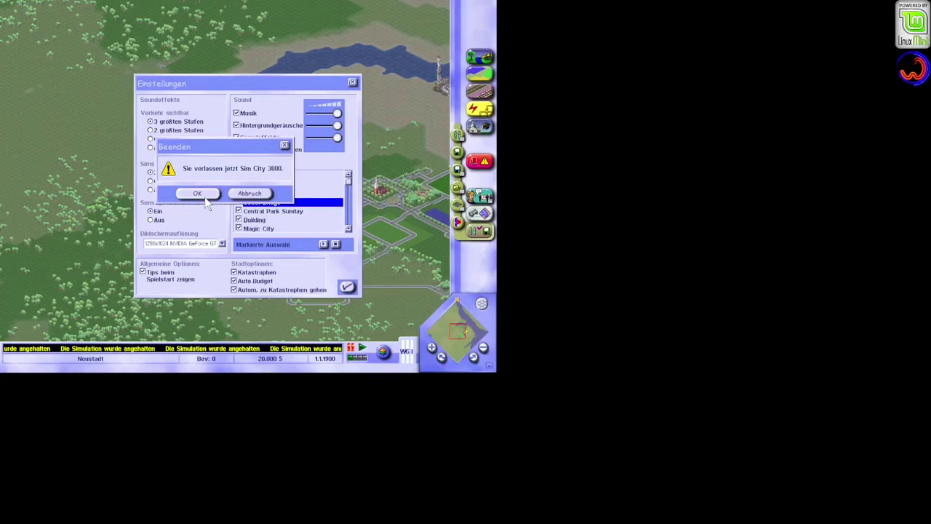
pyautogui.click(205, 201)
pyautogui.click(198, 195)
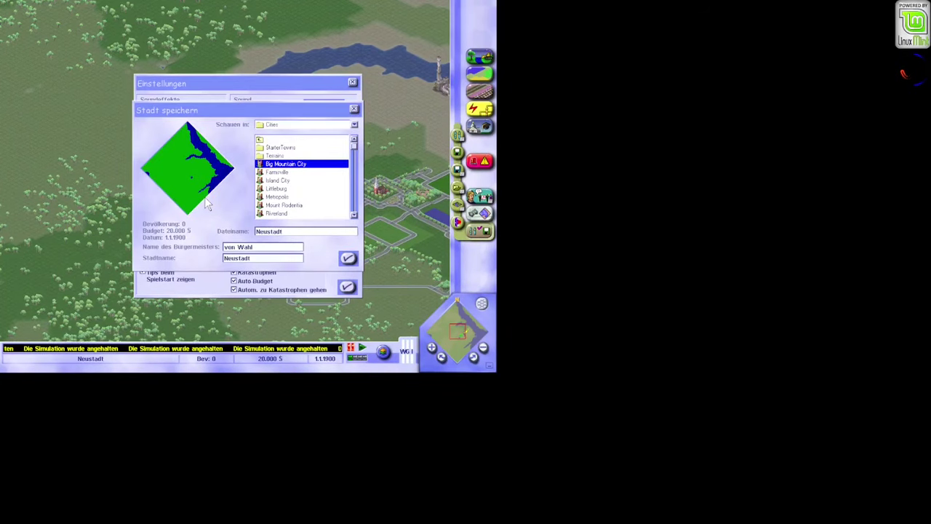
pyautogui.click(353, 108)
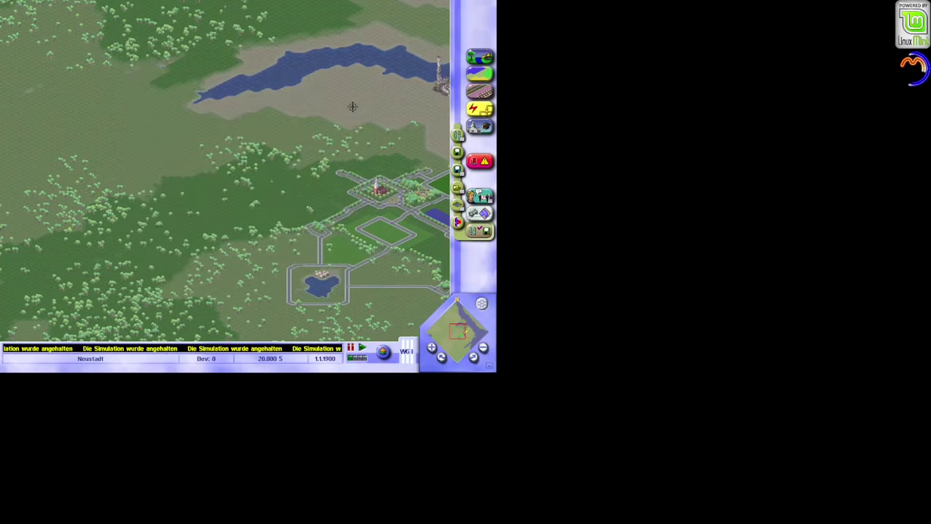
pyautogui.click(458, 223)
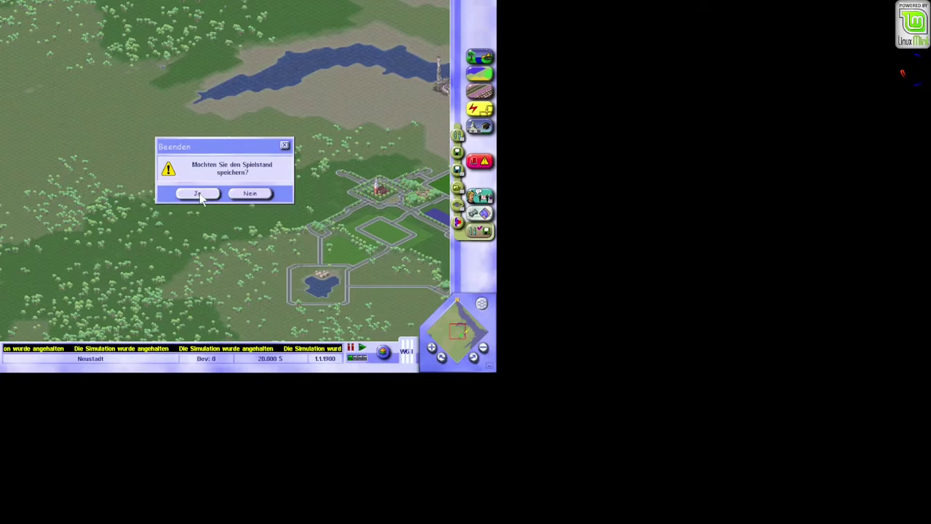
pyautogui.click(250, 193)
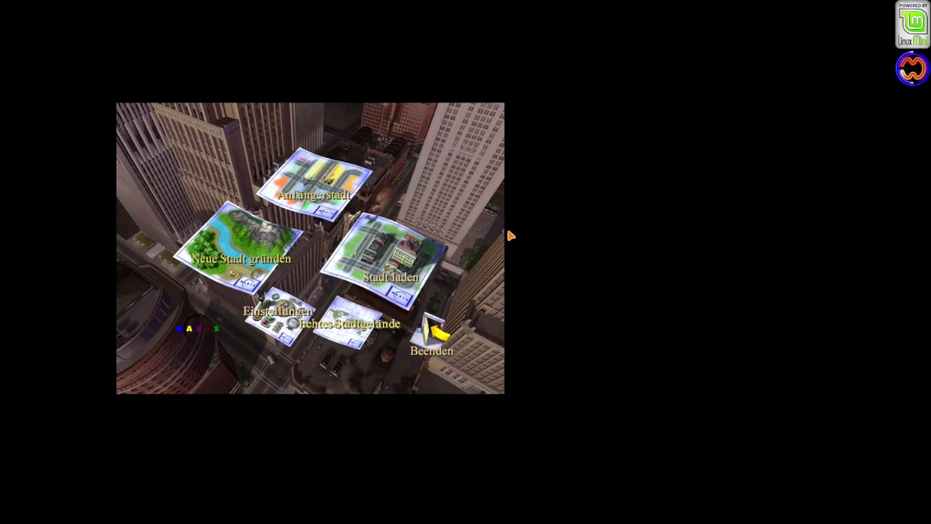
# - Load Capitol City again from the restarted game with the default city options, and close the SimLama tip
pyautogui.click(341, 199)
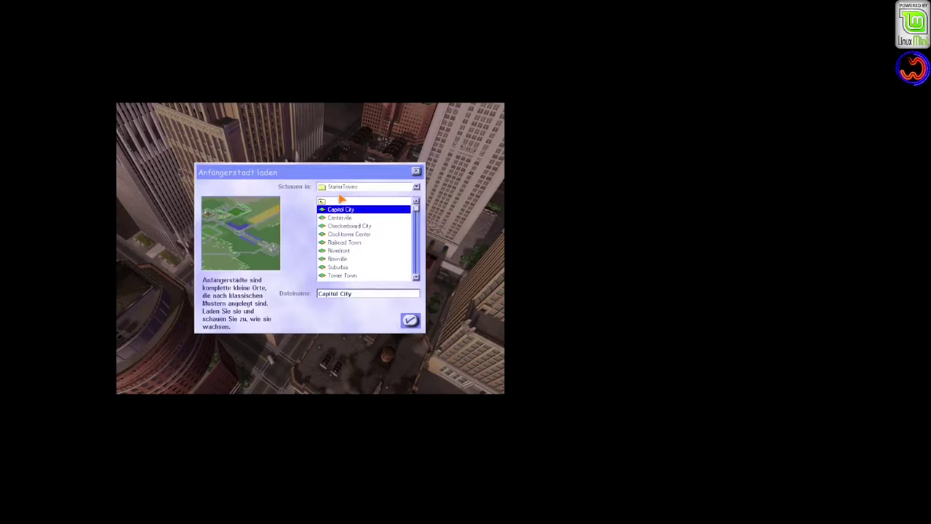
pyautogui.click(409, 321)
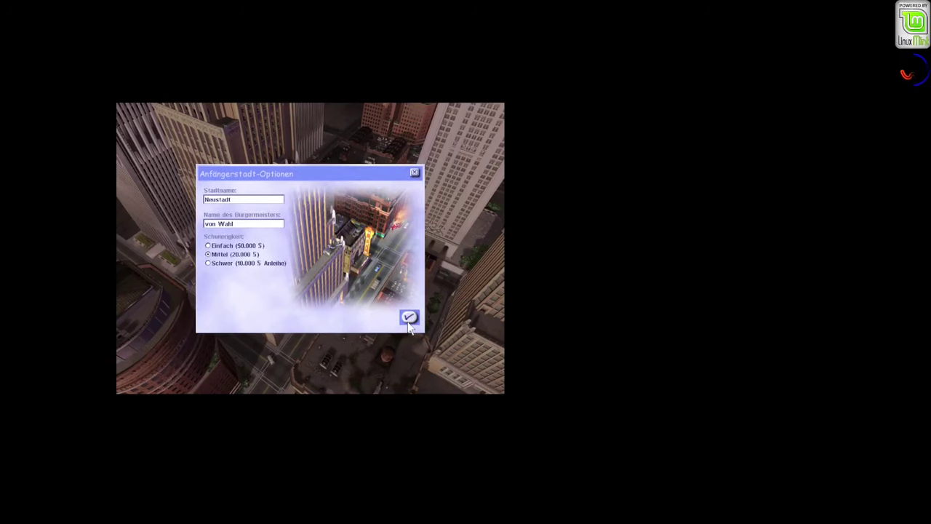
pyautogui.click(409, 321)
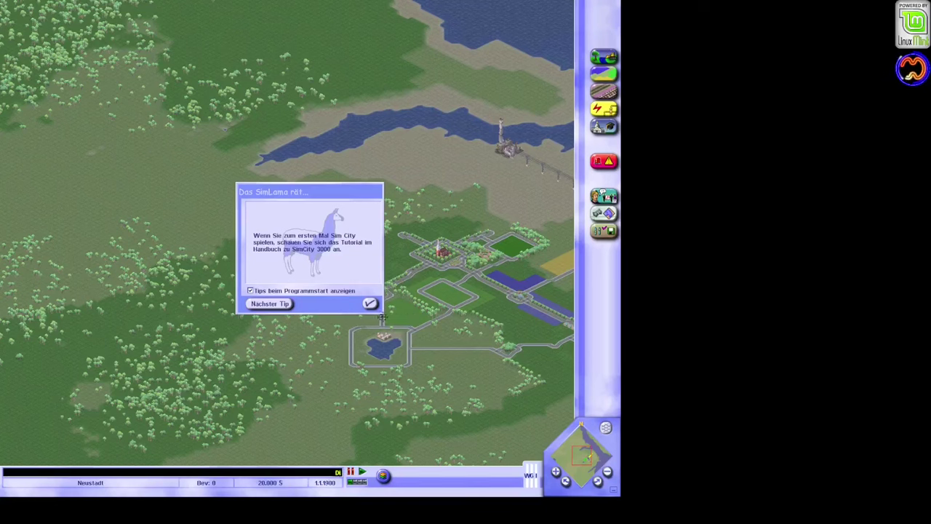
pyautogui.click(369, 304)
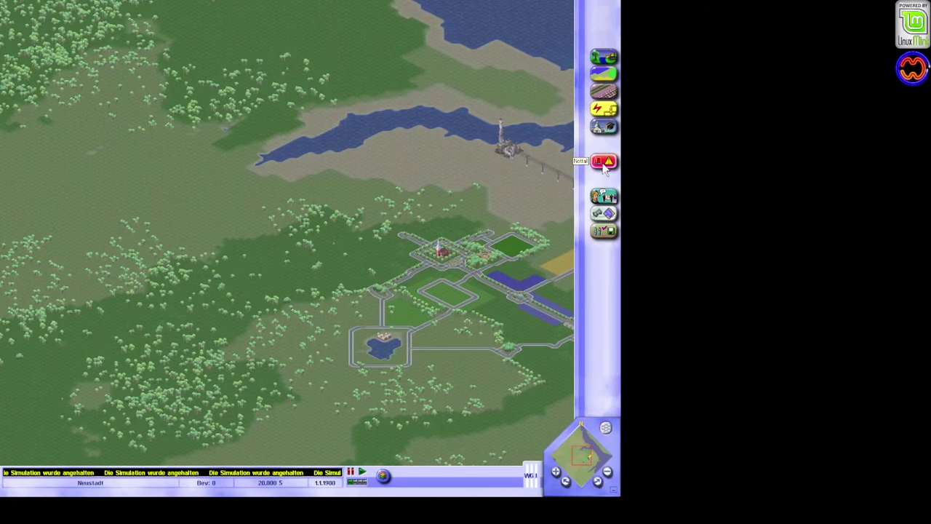
# - Inspect the city map up close around the power line and the yellow zone
pyautogui.click(545, 222)
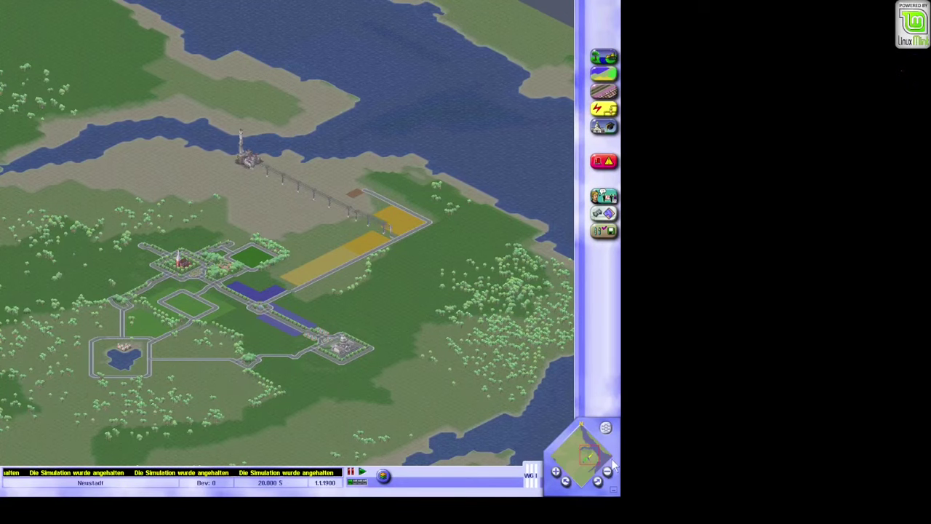
pyautogui.click(556, 471)
pyautogui.click(555, 471)
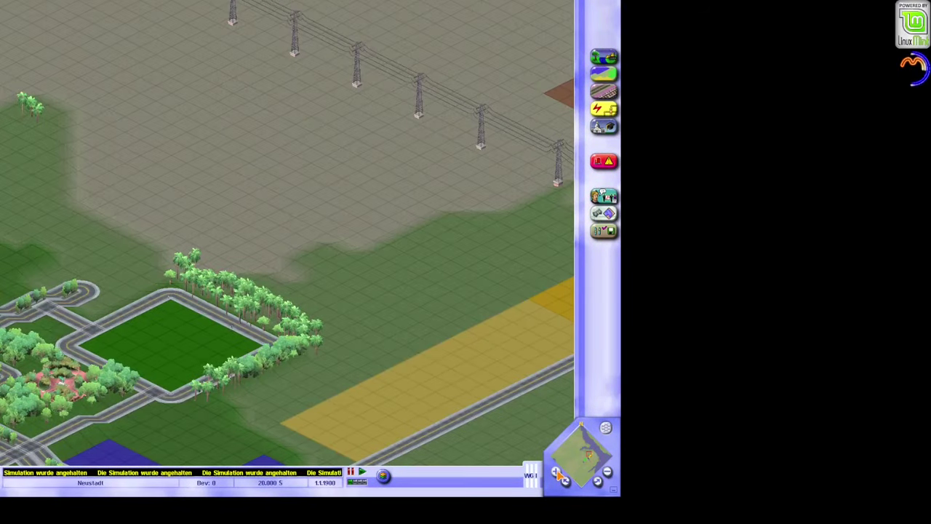
# - Examine the city map around the power plant, the lake, the zones, the domed capitol building and the church
pyautogui.click(300, 92)
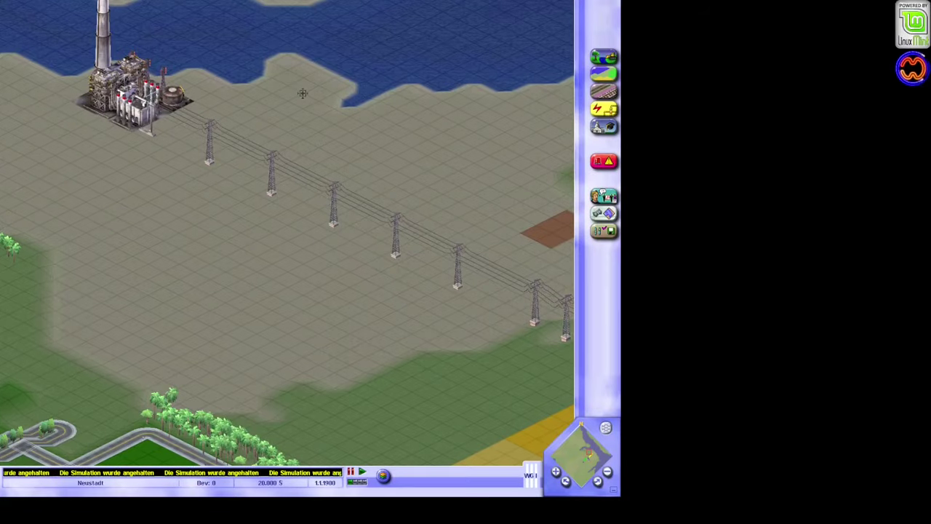
pyautogui.click(586, 467)
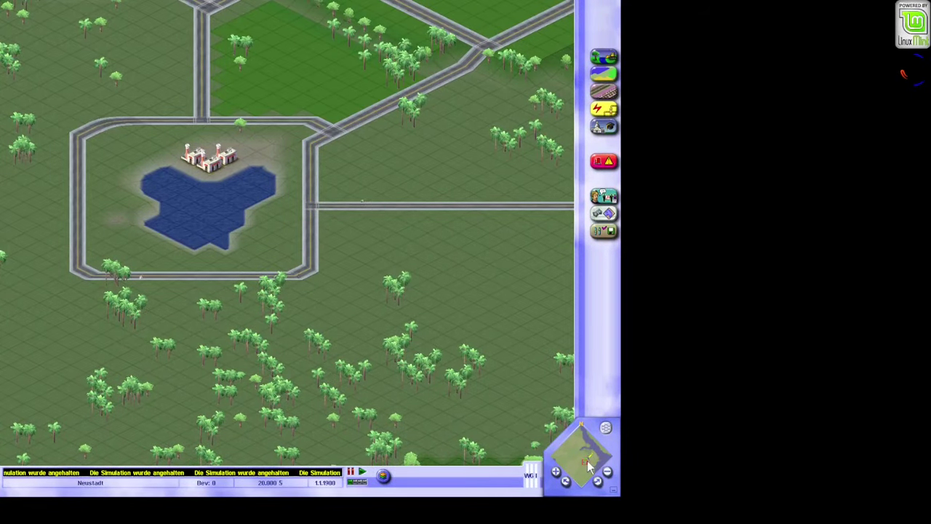
pyautogui.click(589, 463)
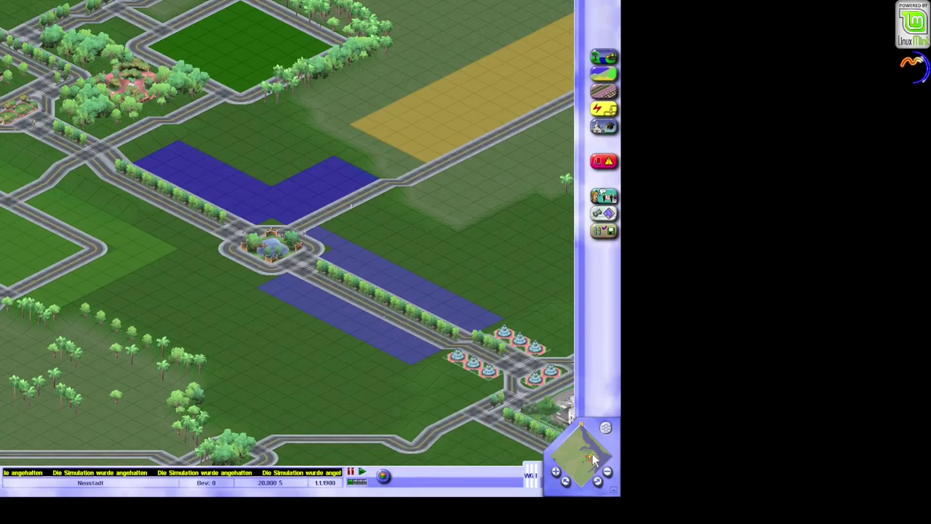
pyautogui.click(592, 454)
pyautogui.click(586, 465)
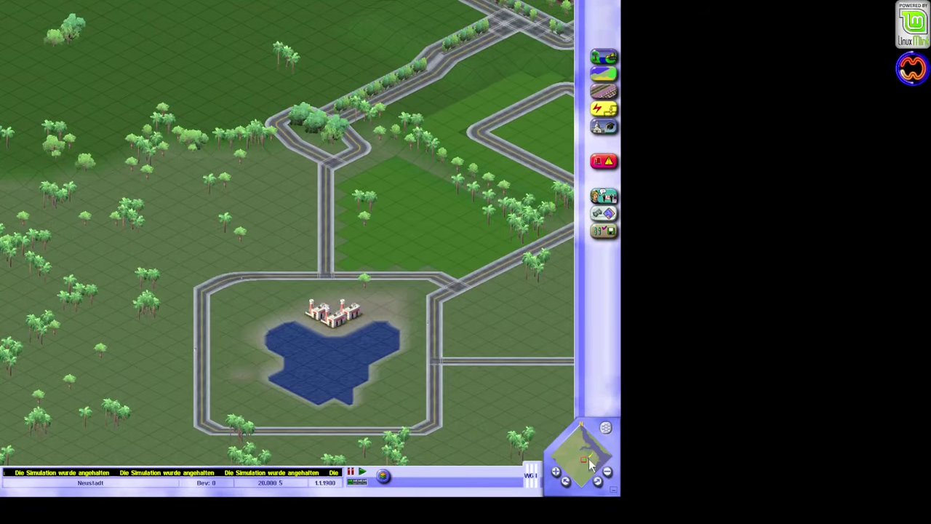
pyautogui.click(590, 462)
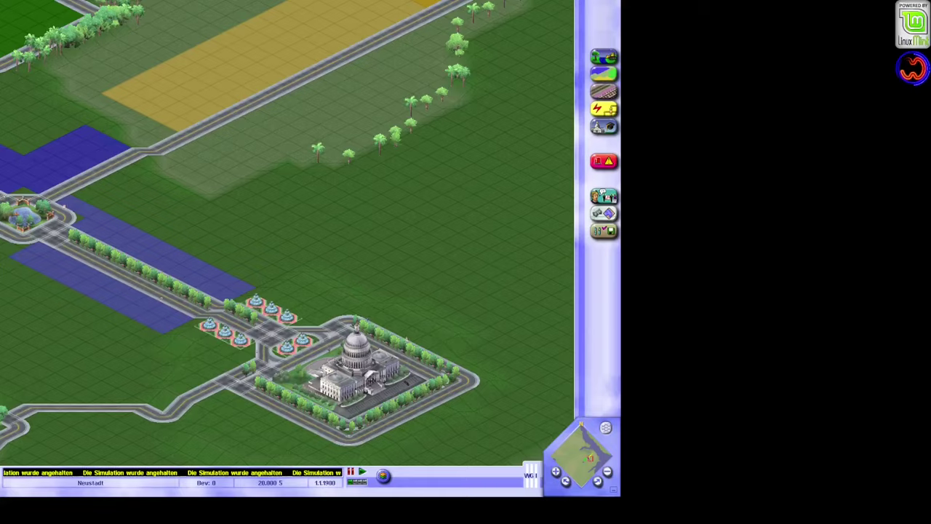
pyautogui.click(379, 380)
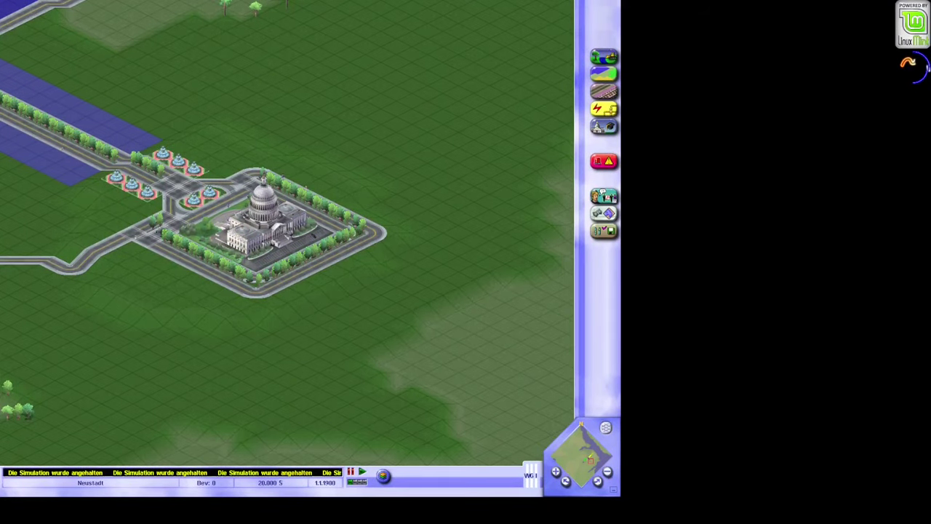
pyautogui.rightClick(130, 136)
pyautogui.rightClick(89, 148)
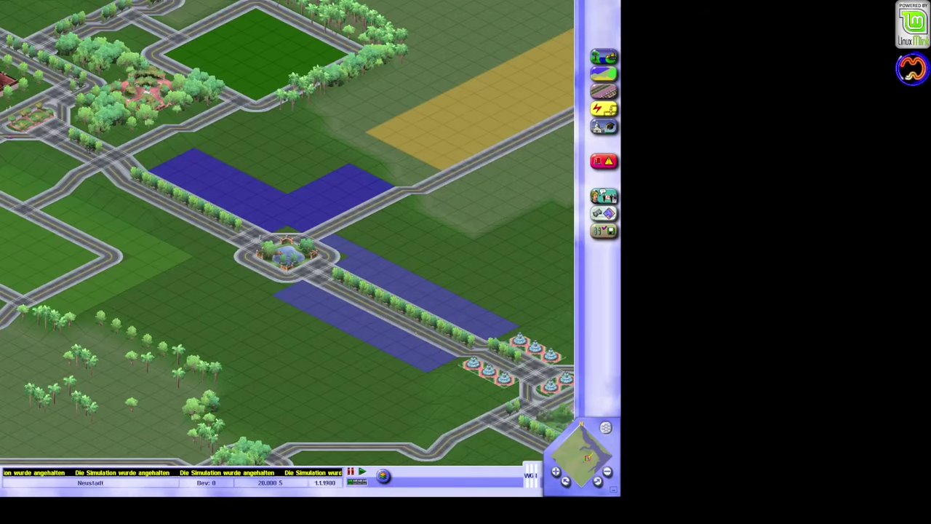
pyautogui.rightClick(92, 123)
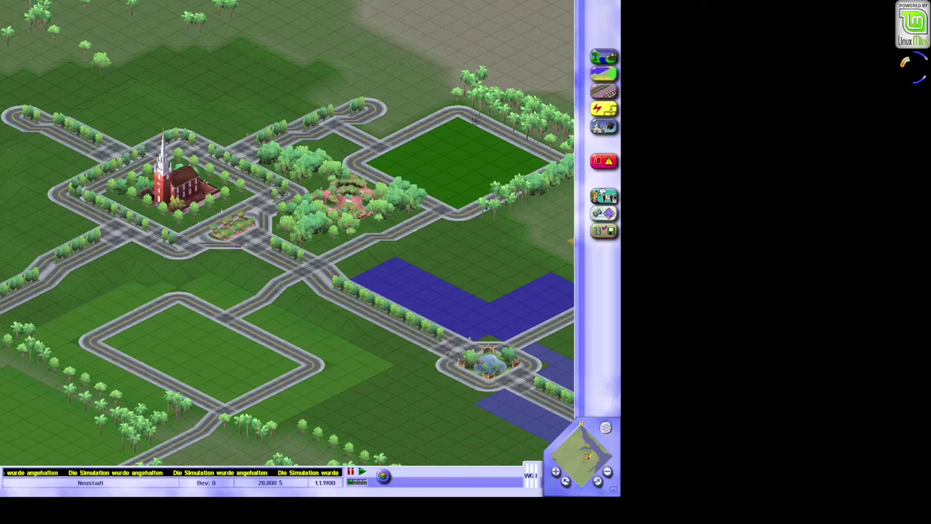
# - Quit the game and save the city as Neustadt on the way out
pyautogui.click(603, 231)
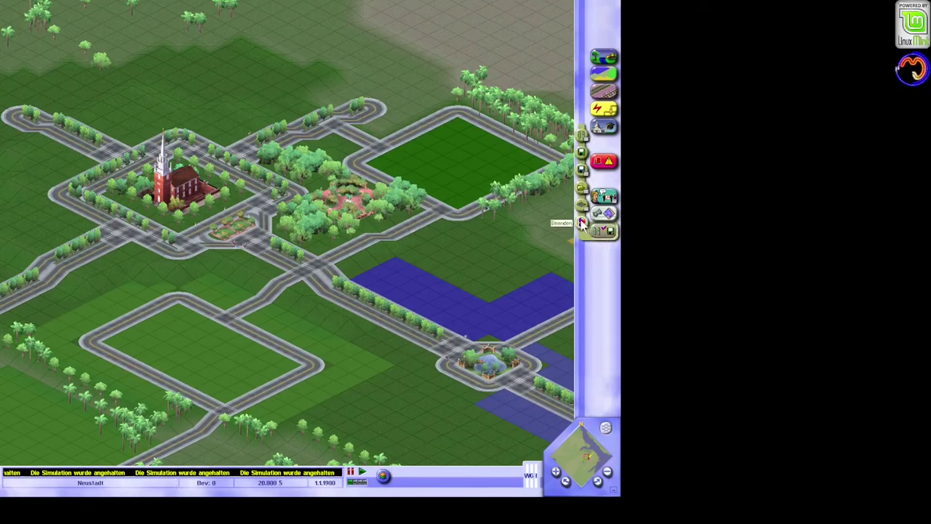
pyautogui.click(581, 224)
pyautogui.click(262, 256)
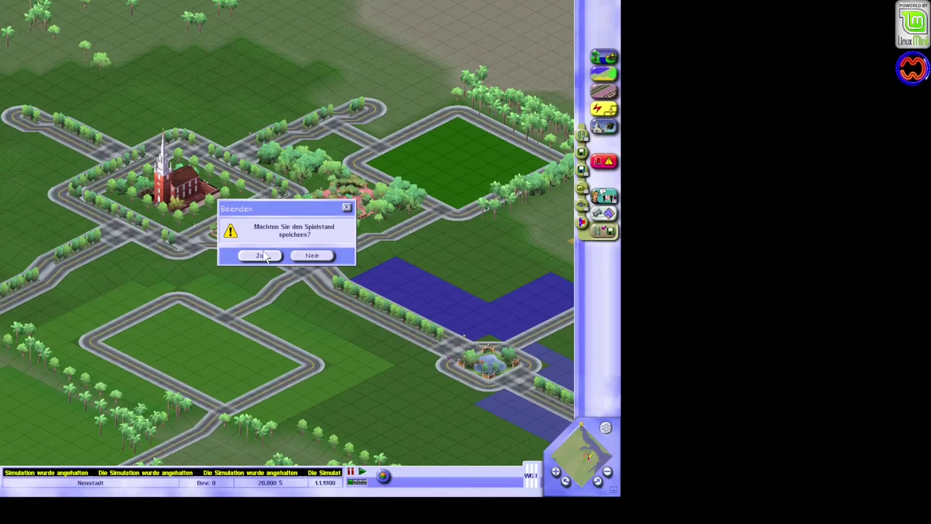
pyautogui.click(262, 255)
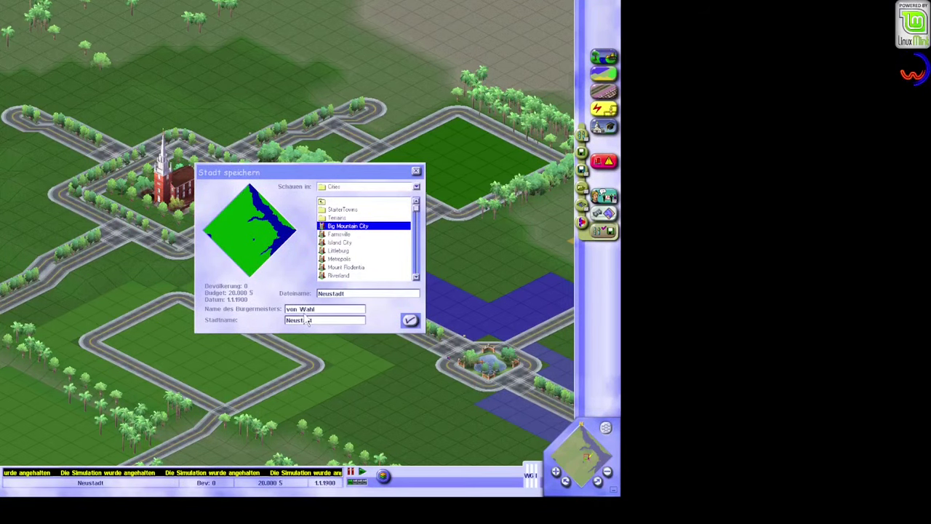
pyautogui.click(409, 320)
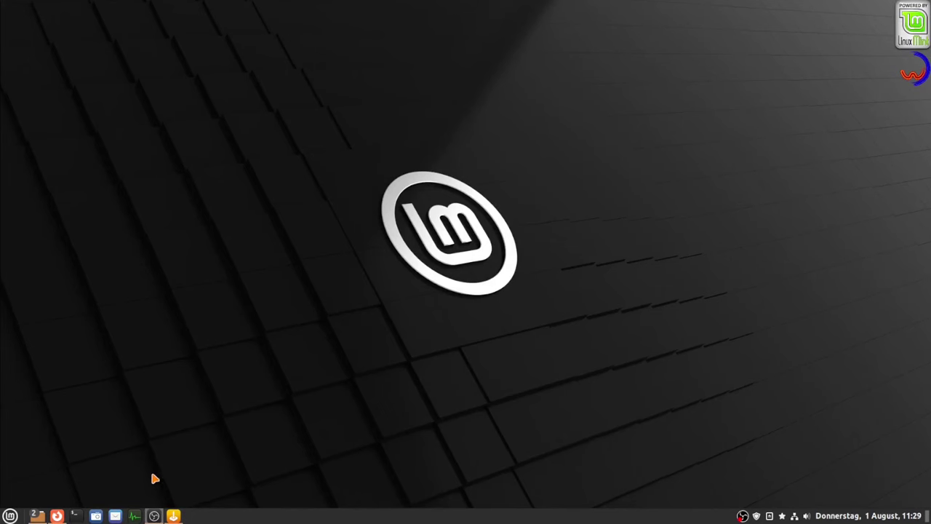
# - Bring Lutris back up and check the contents of the SM 3000 prefix folder in the file manager
pyautogui.click(176, 515)
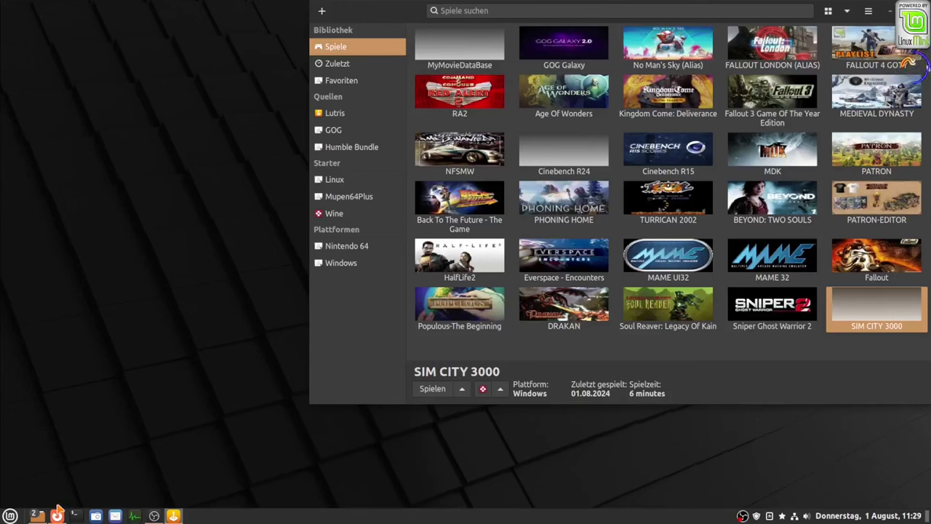
pyautogui.moveTo(50, 507)
pyautogui.click(119, 492)
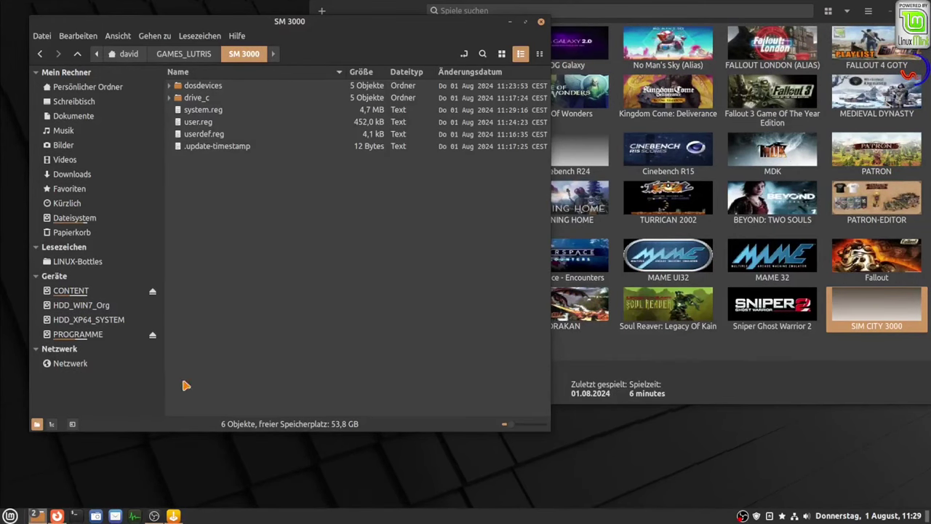
pyautogui.click(513, 24)
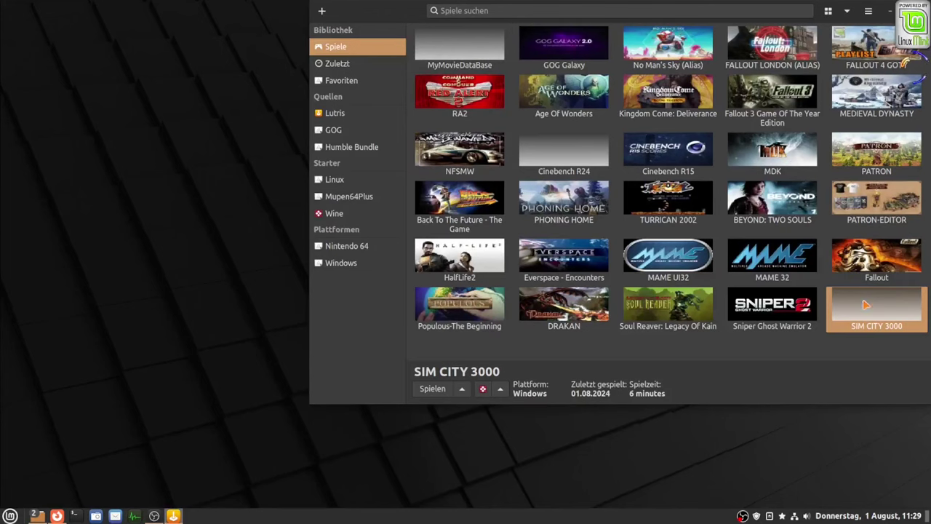
# - Try to launch SIM CITY 3000 from Lutris again and cancel the request for the game CD
pyautogui.click(434, 390)
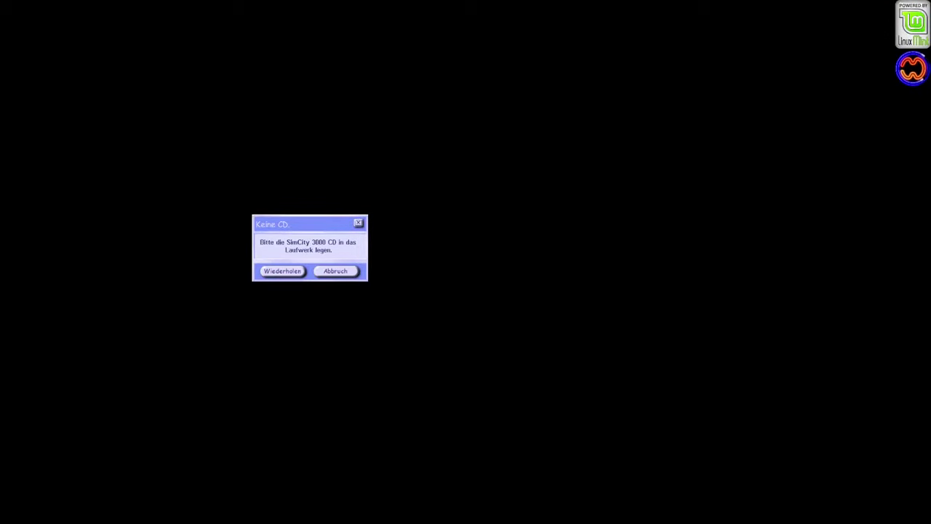
pyautogui.click(343, 273)
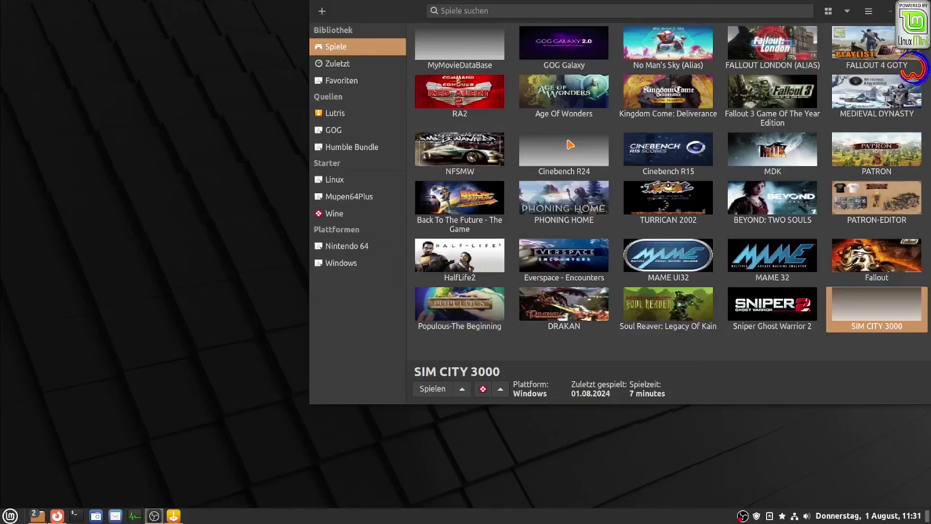
# - Open the Wine configuration of the FALLOUT LONDON (ALIAS) entry and view its Windows version setting
pyautogui.click(784, 61)
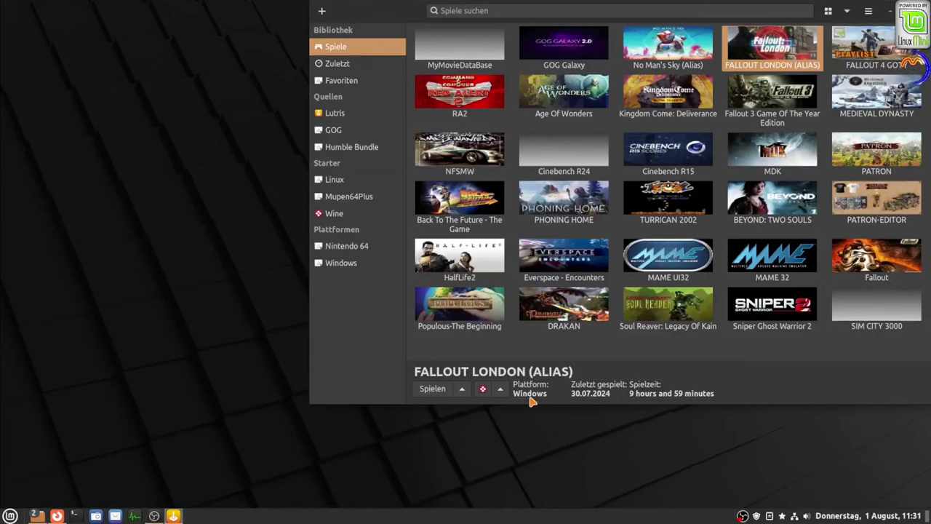
pyautogui.click(500, 389)
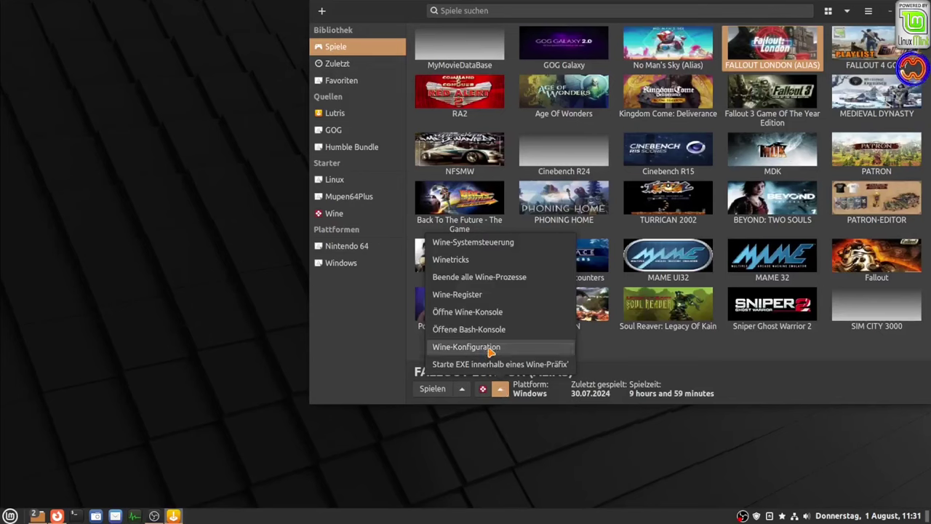
pyautogui.click(491, 348)
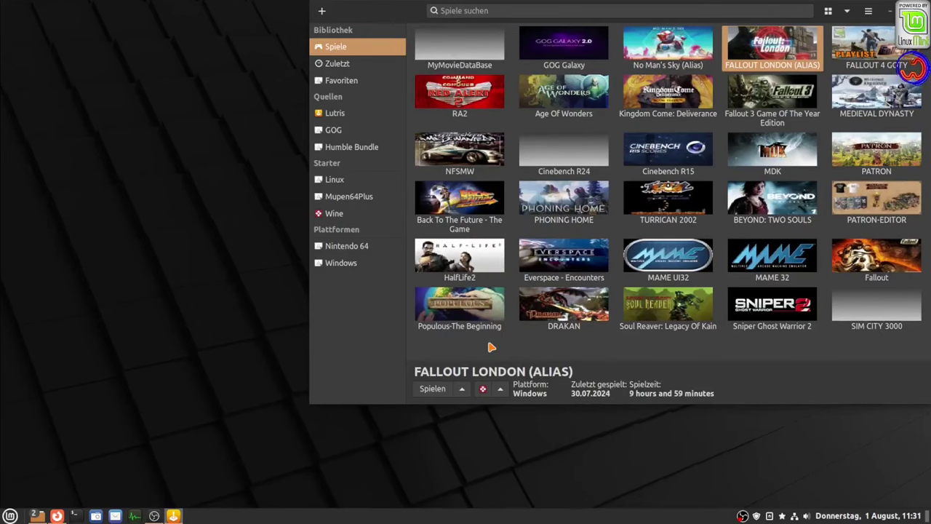
pyautogui.moveTo(193, 40); pyautogui.dragTo(225, 61)
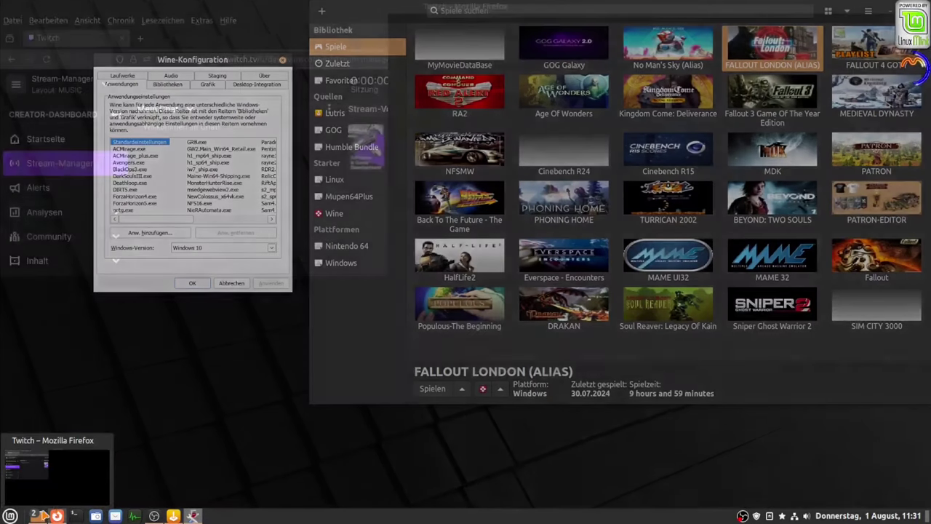
# - Look through the separate game prefix folders in GAMES_LUTRIS, from SM 3000 to PONING HOME, and minimize the file manager
pyautogui.moveTo(41, 516)
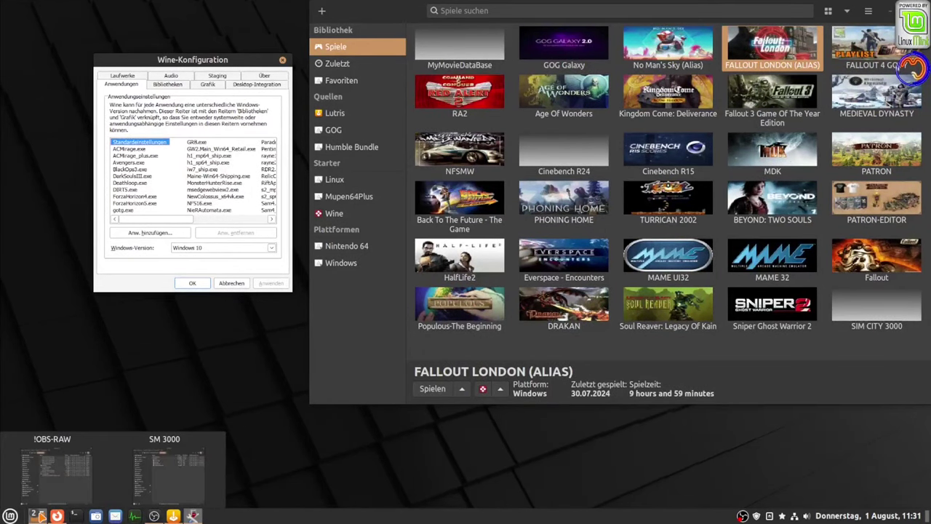
pyautogui.click(173, 495)
pyautogui.click(184, 58)
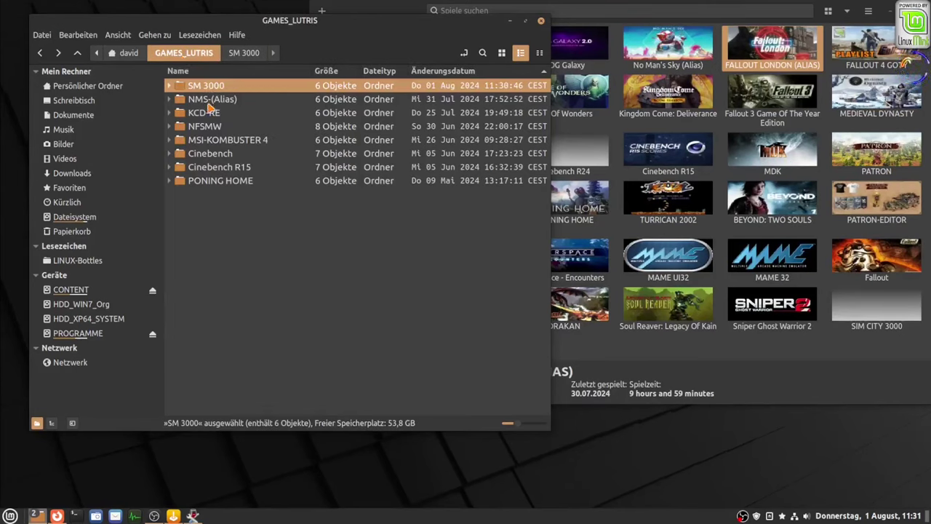
pyautogui.click(210, 106)
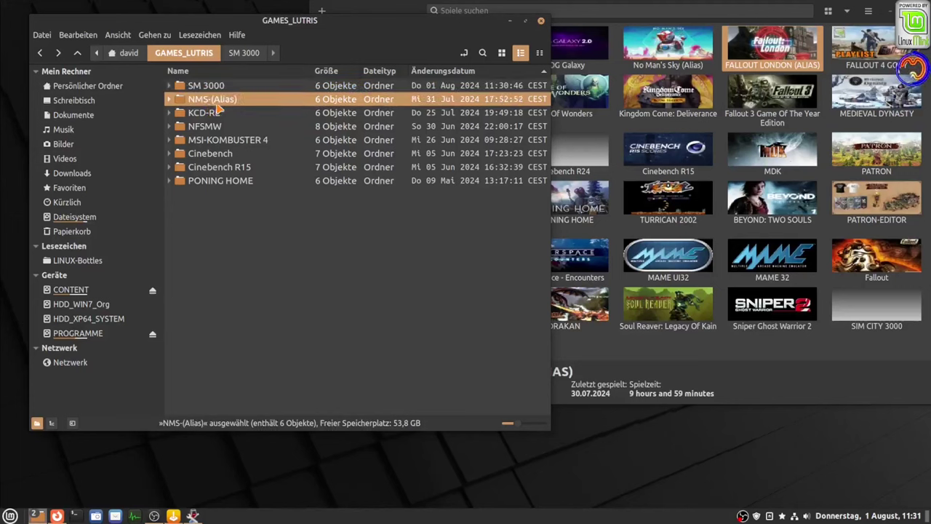
pyautogui.click(211, 112)
pyautogui.click(210, 126)
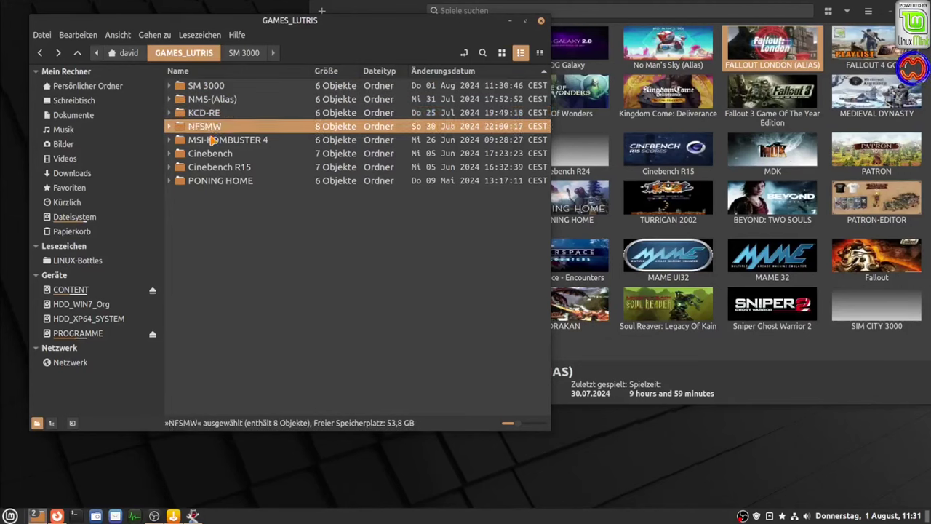
pyautogui.click(211, 139)
pyautogui.click(209, 153)
pyautogui.click(209, 166)
pyautogui.click(209, 180)
pyautogui.click(210, 154)
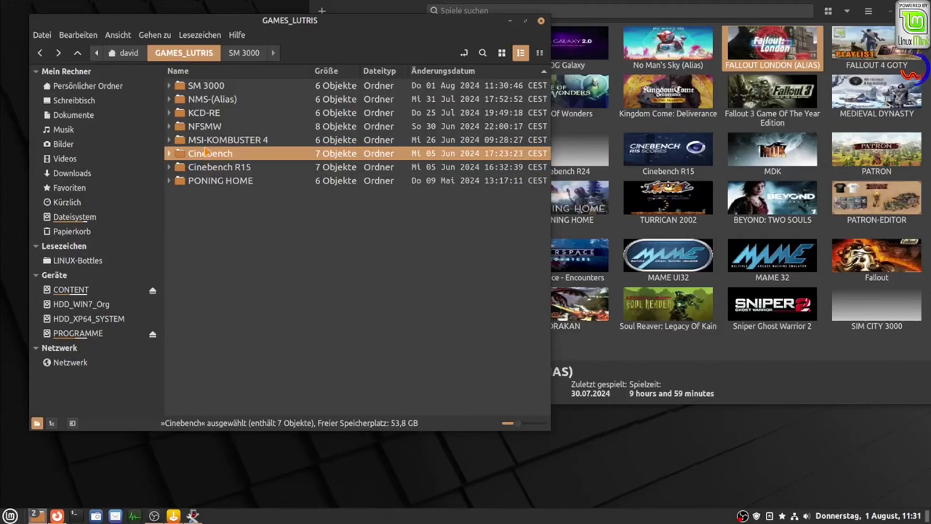
pyautogui.click(208, 139)
pyautogui.click(204, 114)
pyautogui.click(205, 85)
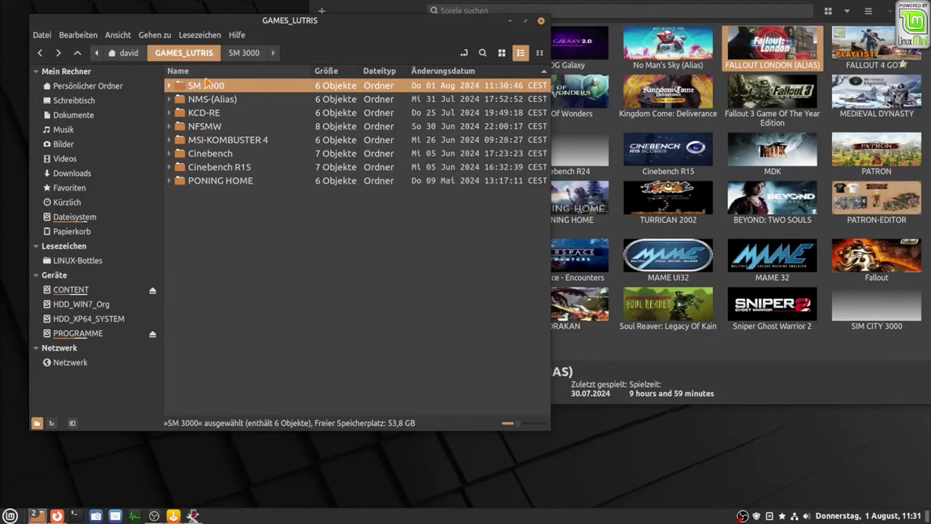
pyautogui.click(510, 21)
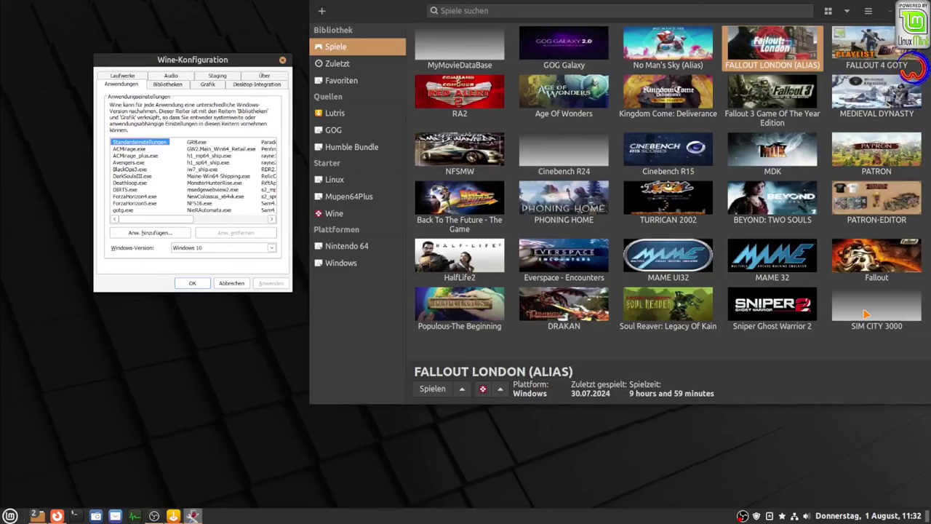
# - Close the Fallout London configuration and check the Windows version options in SIM CITY 3000's own Wine configuration
pyautogui.click(283, 59)
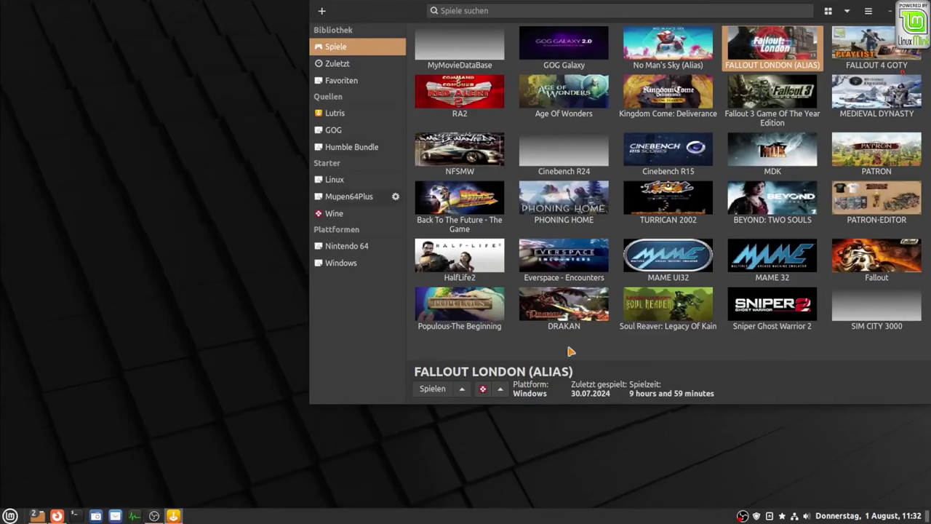
pyautogui.click(878, 304)
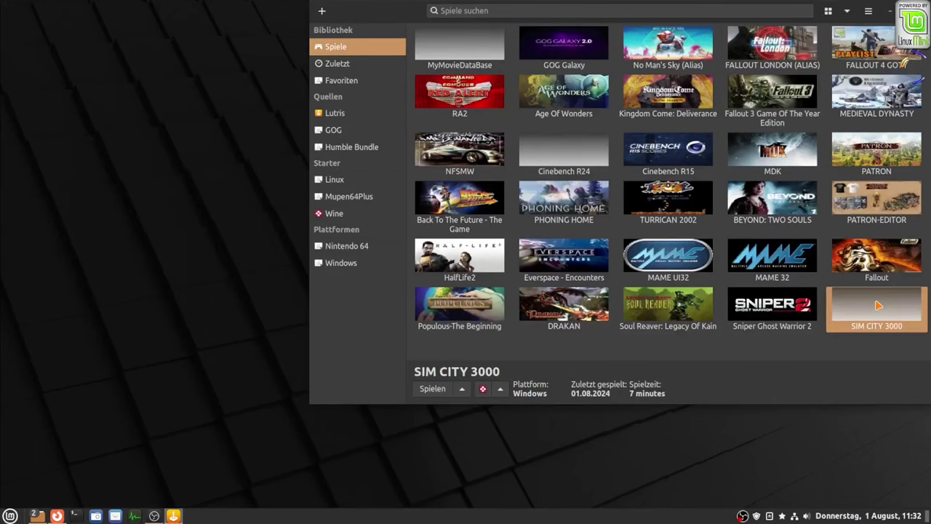
pyautogui.click(500, 390)
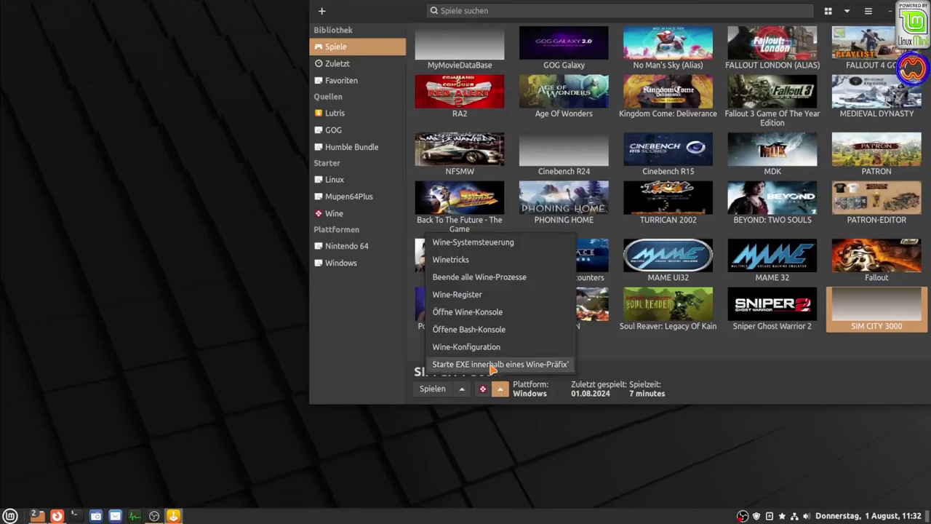
pyautogui.click(484, 349)
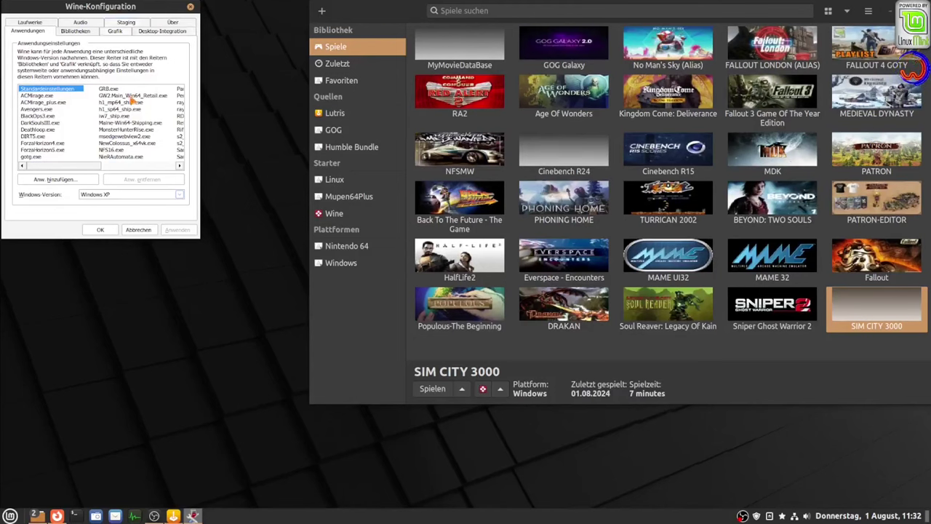
pyautogui.click(120, 196)
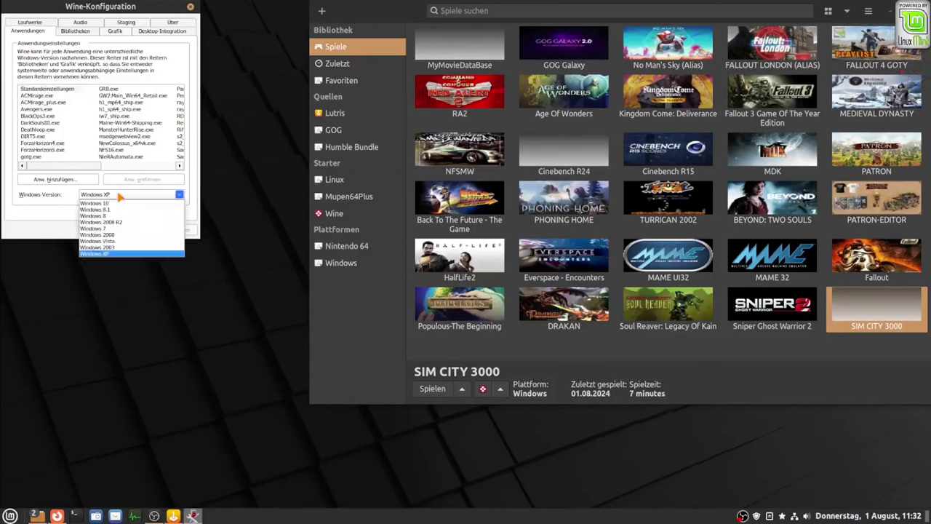
pyautogui.click(120, 197)
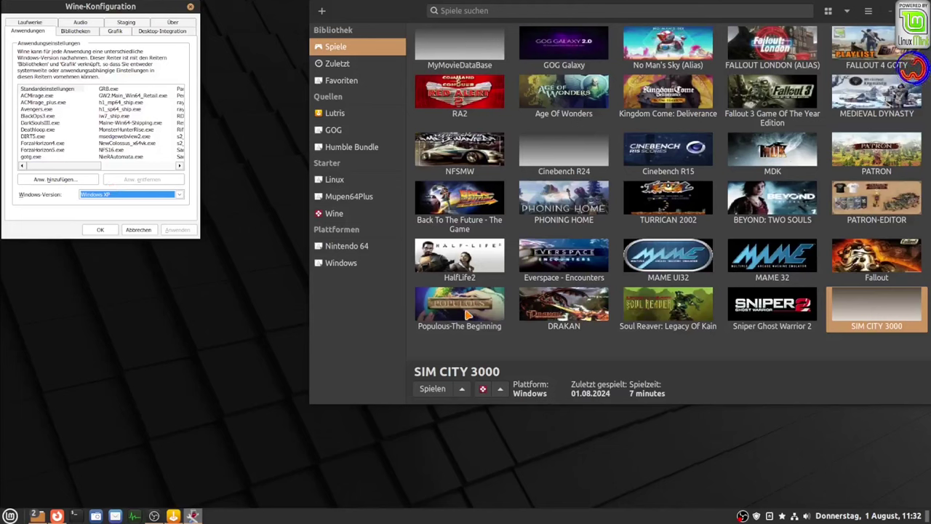
pyautogui.click(190, 6)
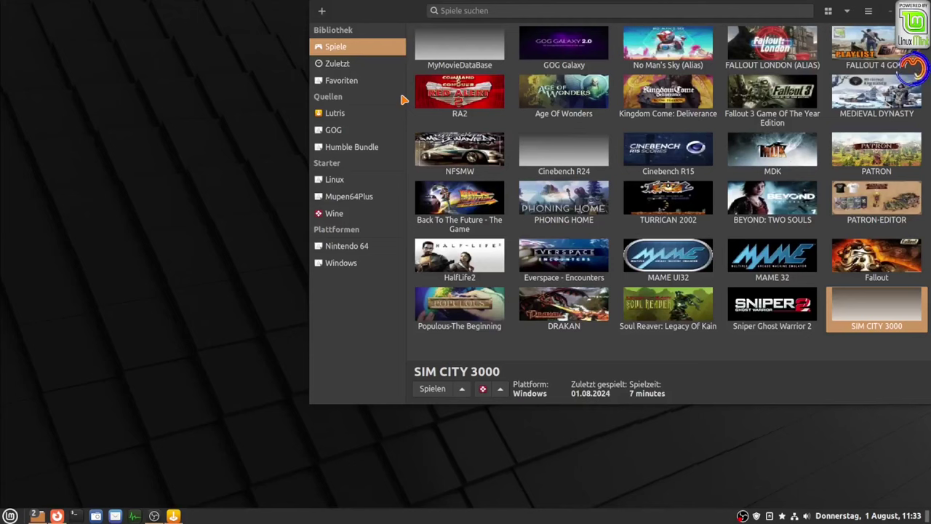
# - Select the GOG Galaxy entry in the Lutris game library
pyautogui.click(566, 50)
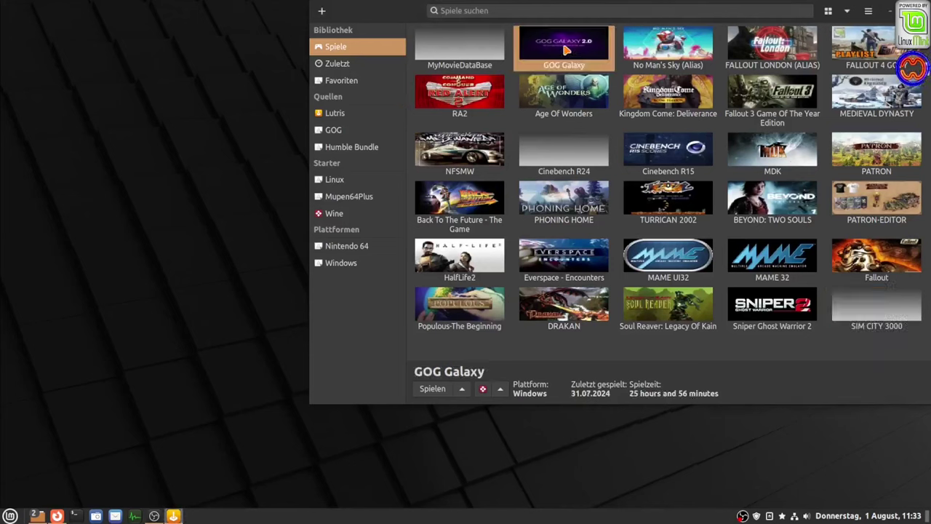